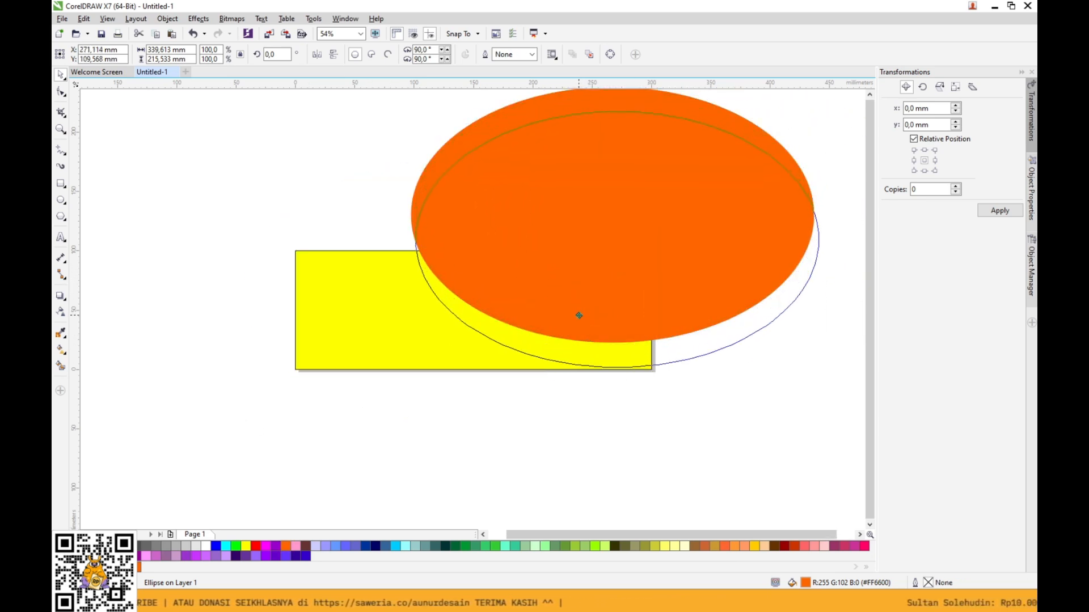
PowerClip the orange ellipse inside the yellow page-sized rectangle.
right_click(578, 313)
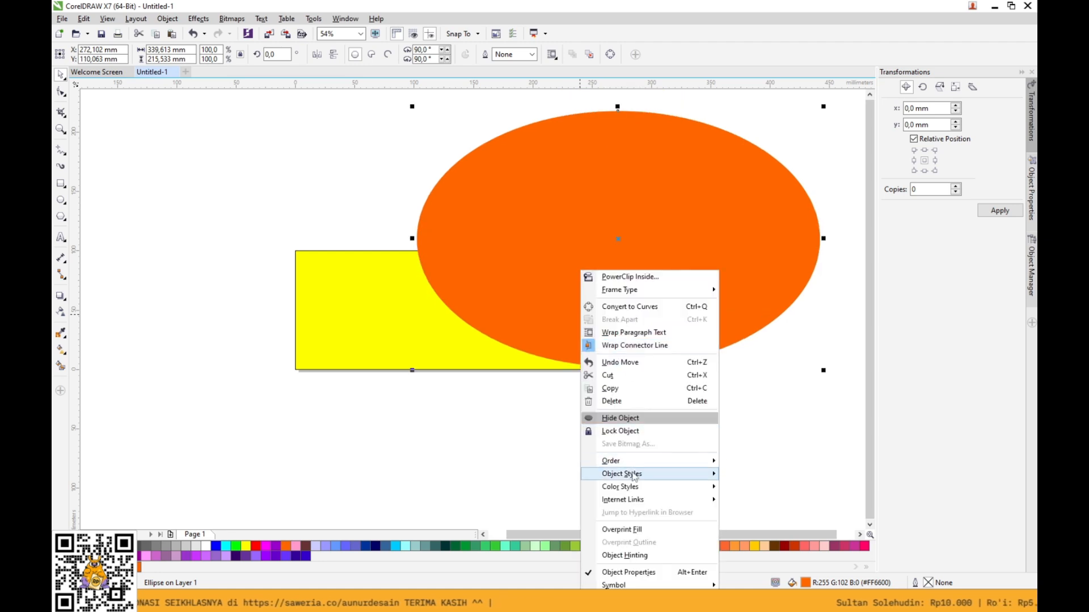
left_click(630, 277)
left_click(416, 258)
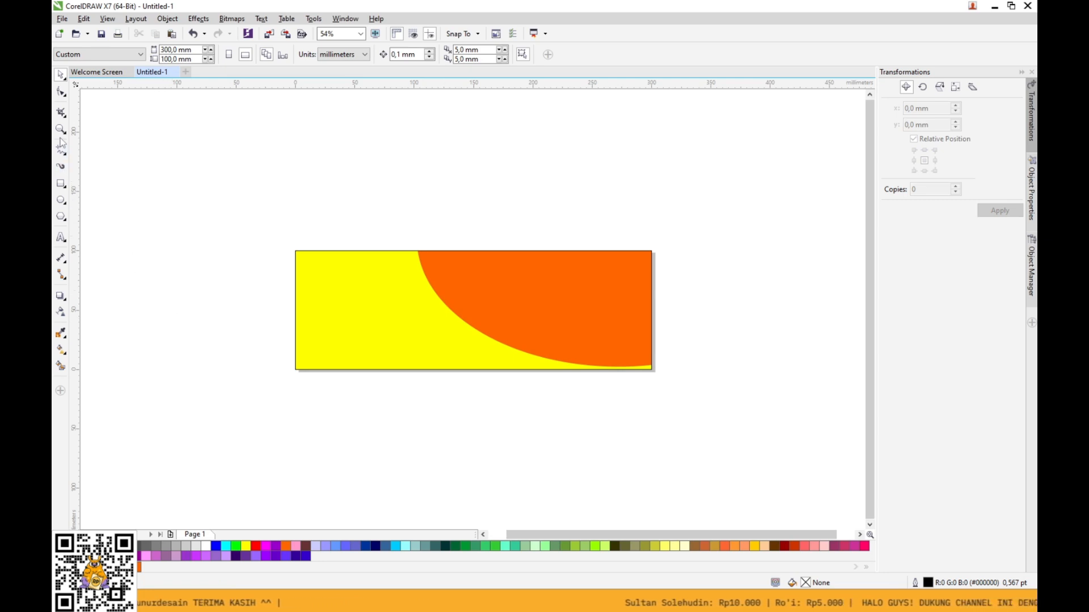
Draw a closed triangle about 156 mm wide and 93 mm high in the yellow rectangle's lower-left corner.
left_click(62, 153)
left_click(94, 187)
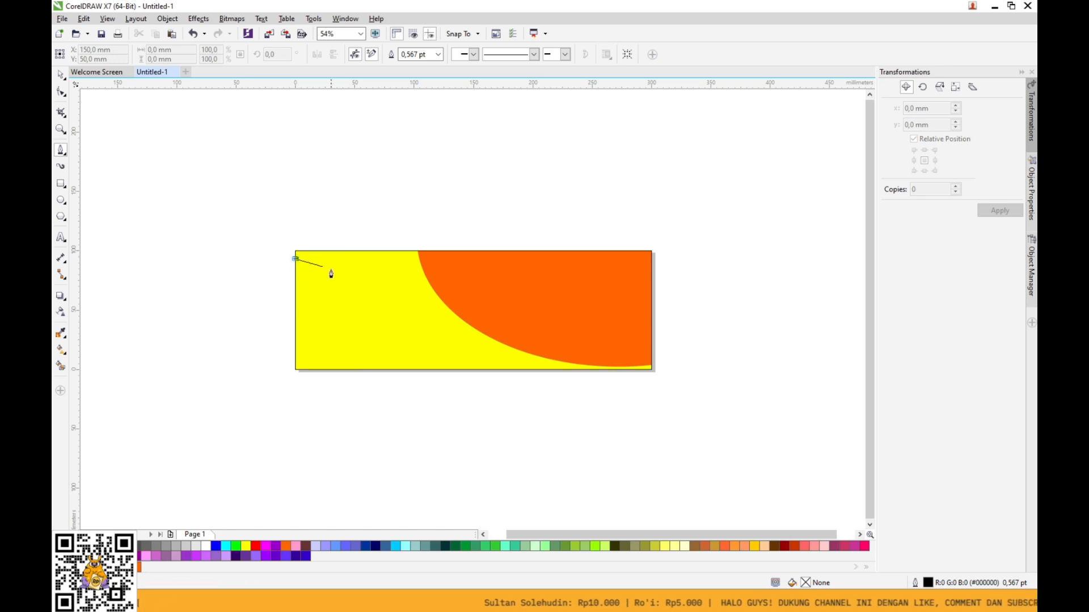
left_click(480, 370)
left_click(295, 369)
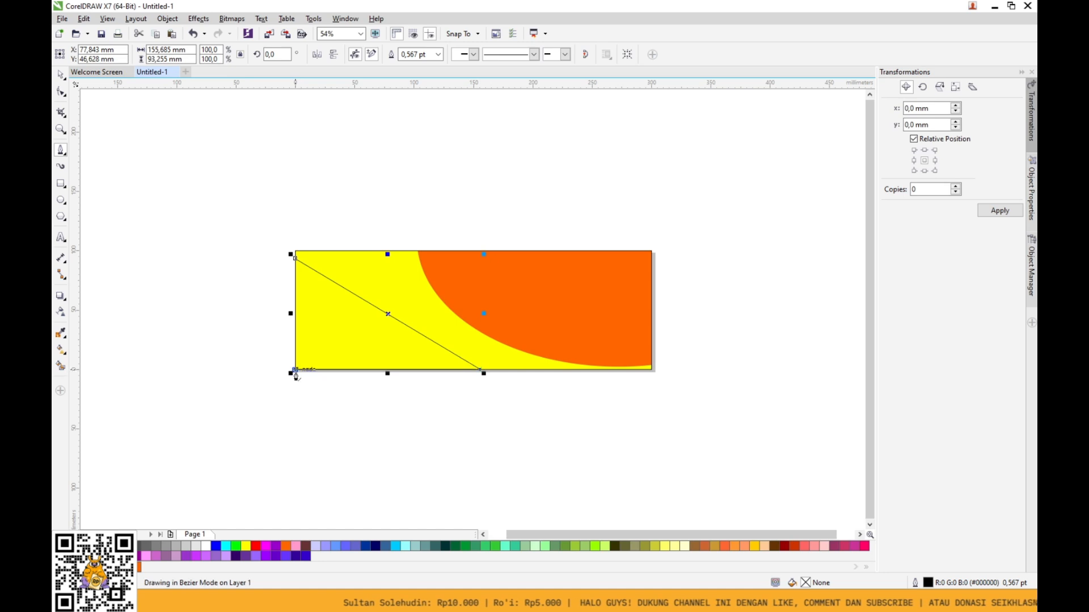
left_click(295, 259)
Convert the triangle's diagonal side to a curve and bend it into an S shape with its two handles.
key("F10")
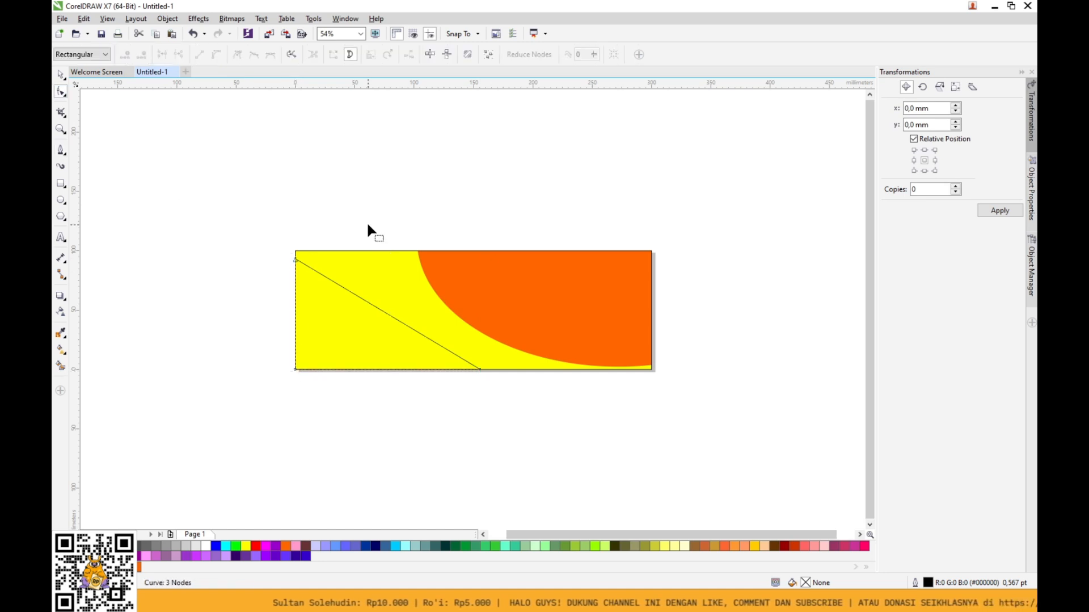
left_click(338, 285)
left_click(217, 55)
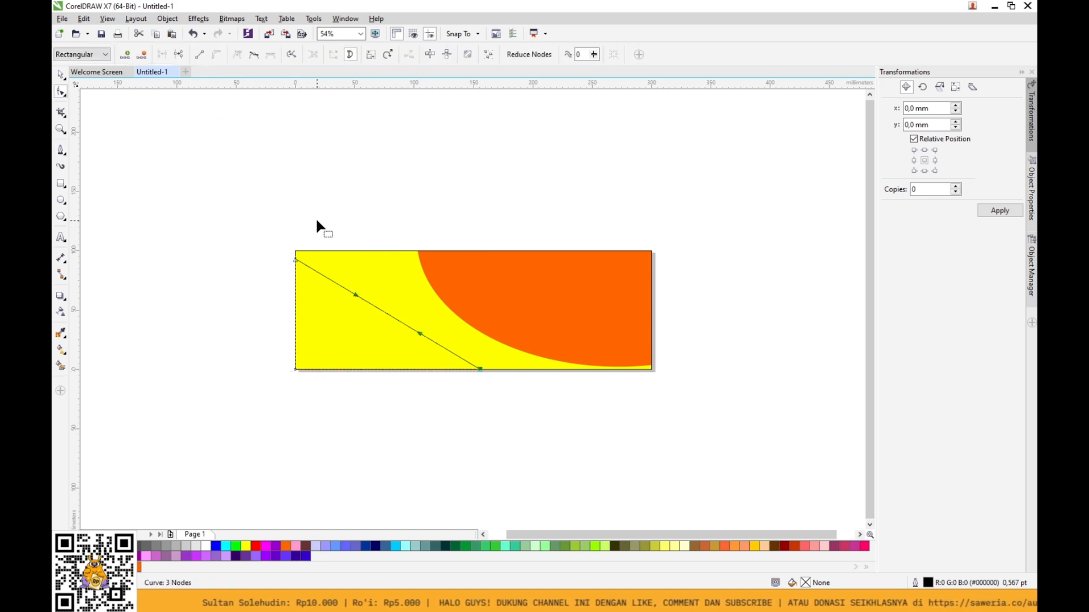
left_click_drag(356, 296, 381, 265)
left_click_drag(422, 333, 373, 348)
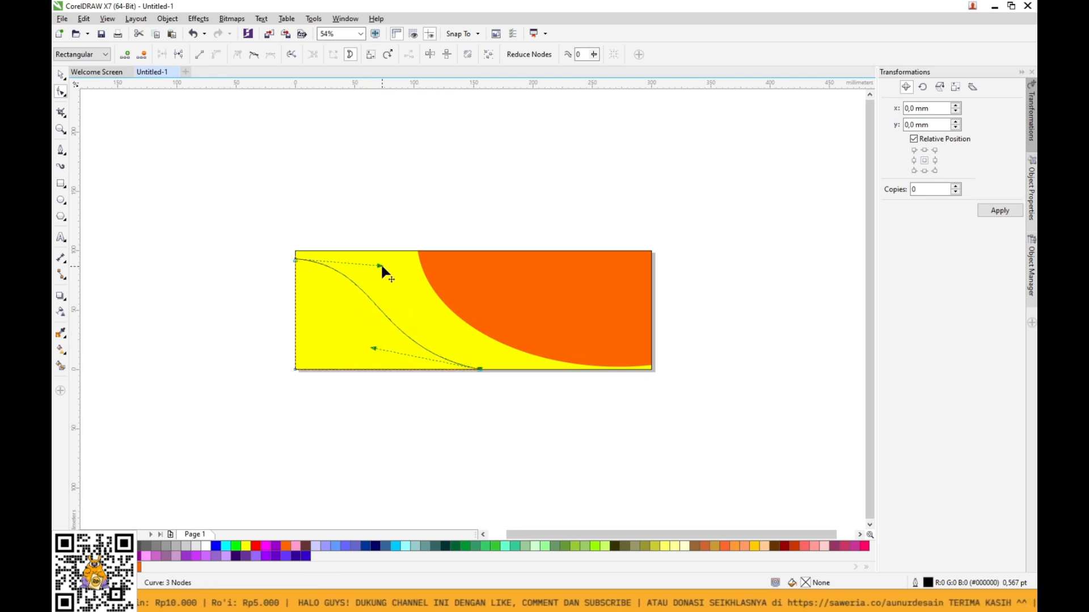
Refine the S-curve's handles, lengthening the upper one to the ellipse's edge and levelling it nearly horizontal.
left_click_drag(380, 263, 412, 266)
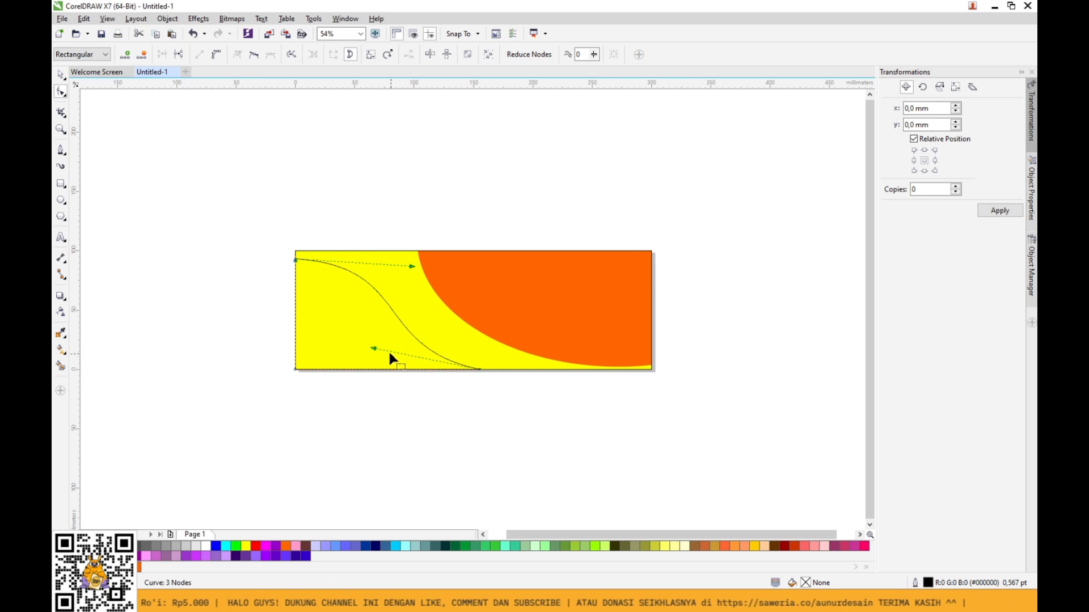
mouse_move(373, 350)
left_mouse_down()
mouse_move(346, 350)
mouse_move(360, 352)
left_mouse_up()
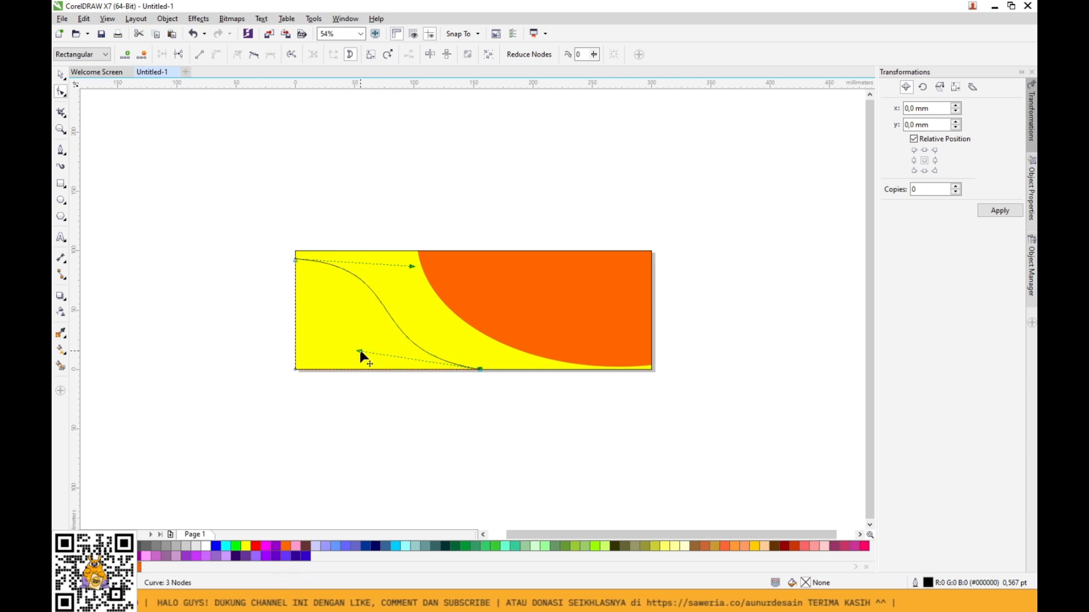
mouse_move(412, 267)
left_mouse_down()
mouse_move(391, 258)
mouse_move(410, 267)
left_mouse_up()
left_click_drag(360, 353, 348, 354)
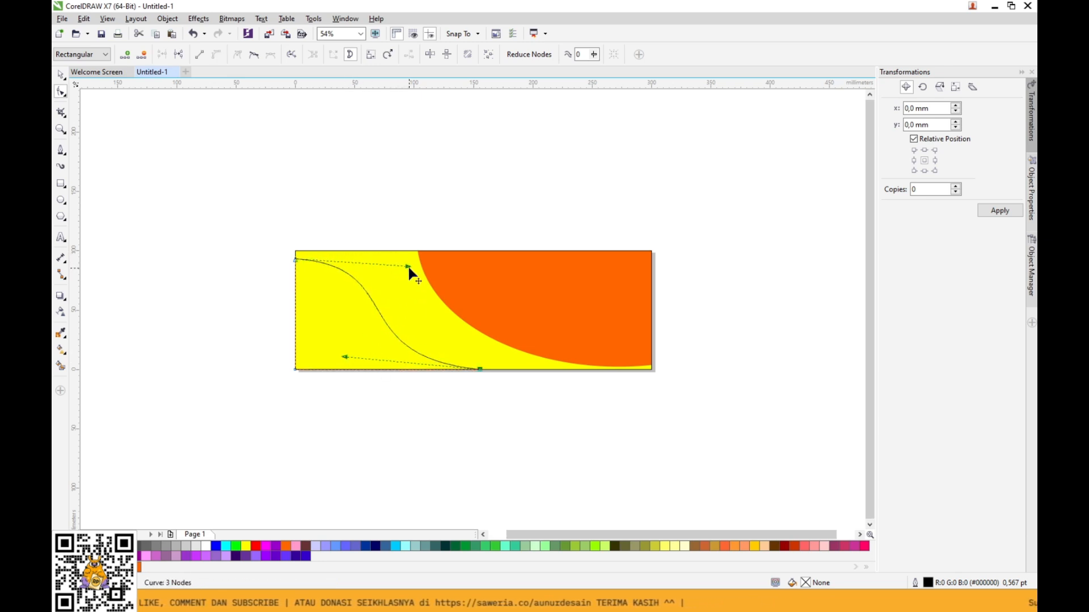
left_click_drag(409, 266, 428, 267)
left_click_drag(344, 357, 362, 352)
left_click_drag(426, 266, 418, 259)
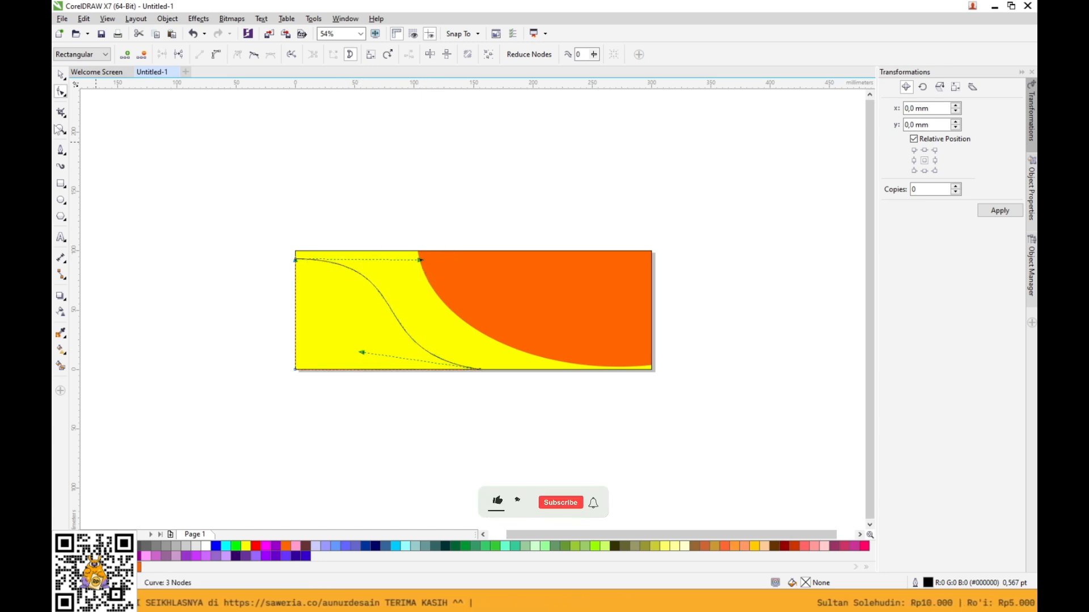
key("space")
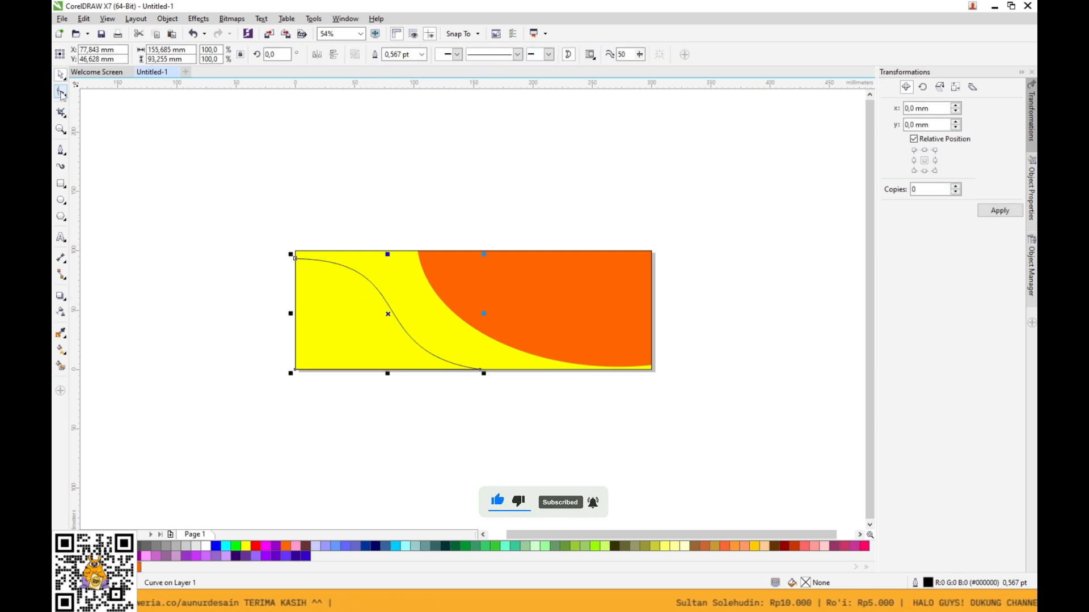
Add a single inward contour with an offset of about 4.27 mm to the S-curved shape.
left_click(64, 334)
left_click(64, 298)
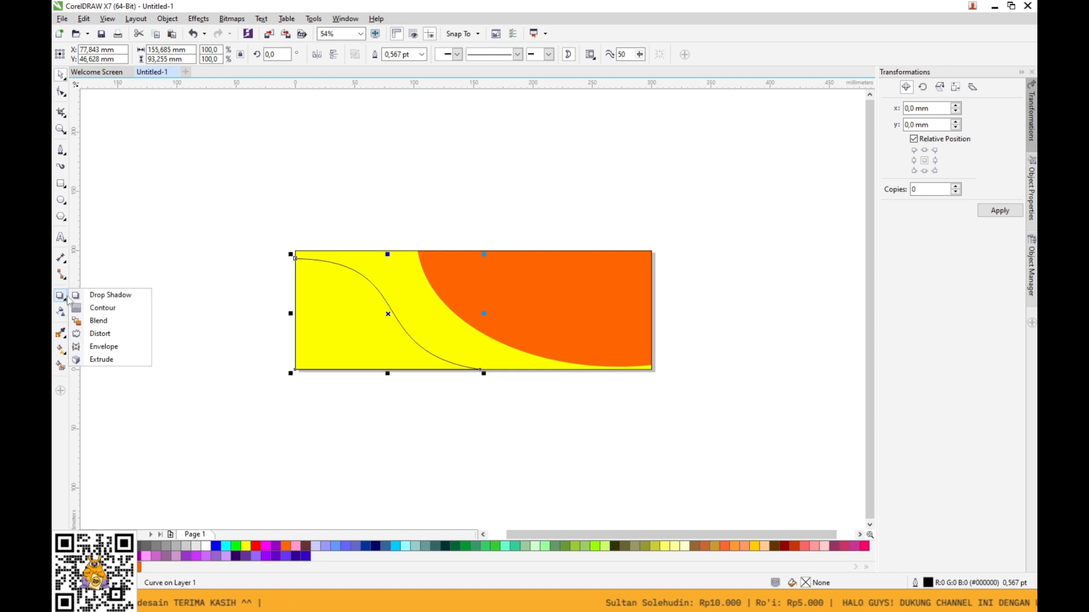
left_click(93, 307)
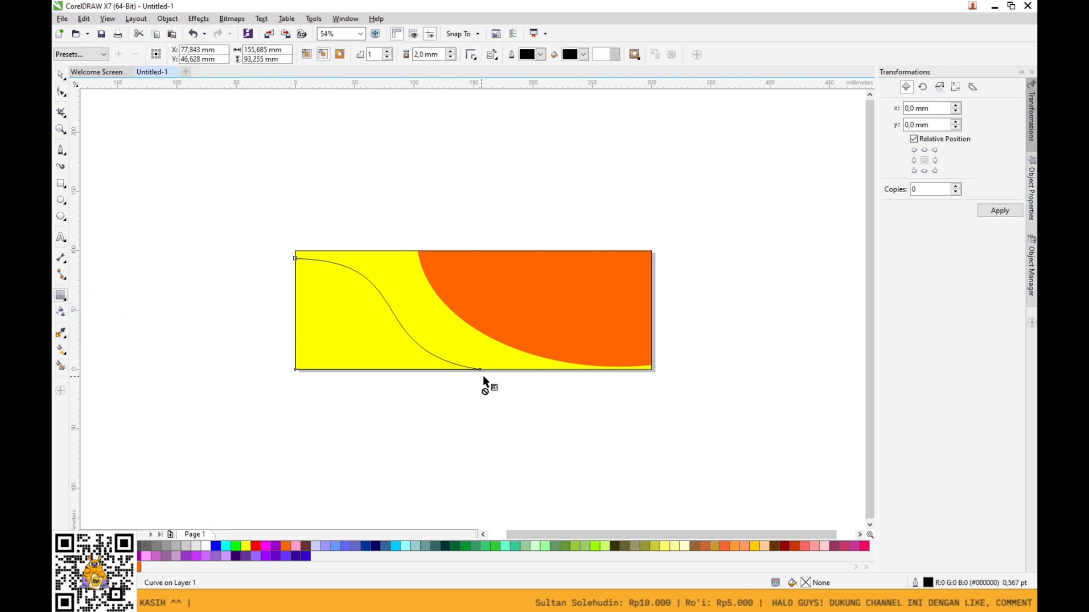
left_click_drag(484, 377, 406, 368)
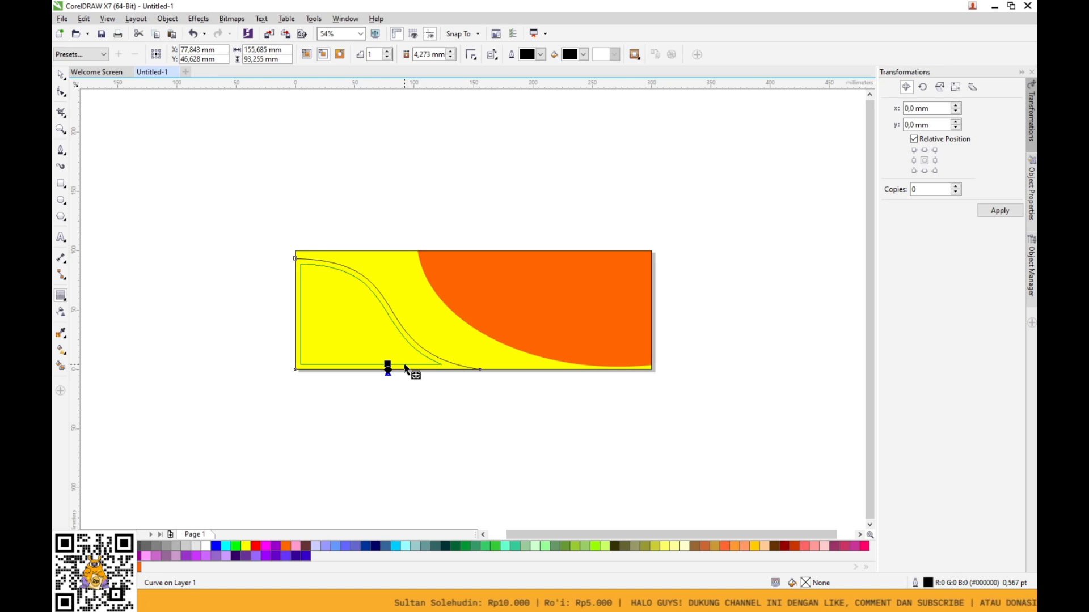
left_click_drag(406, 369, 406, 369)
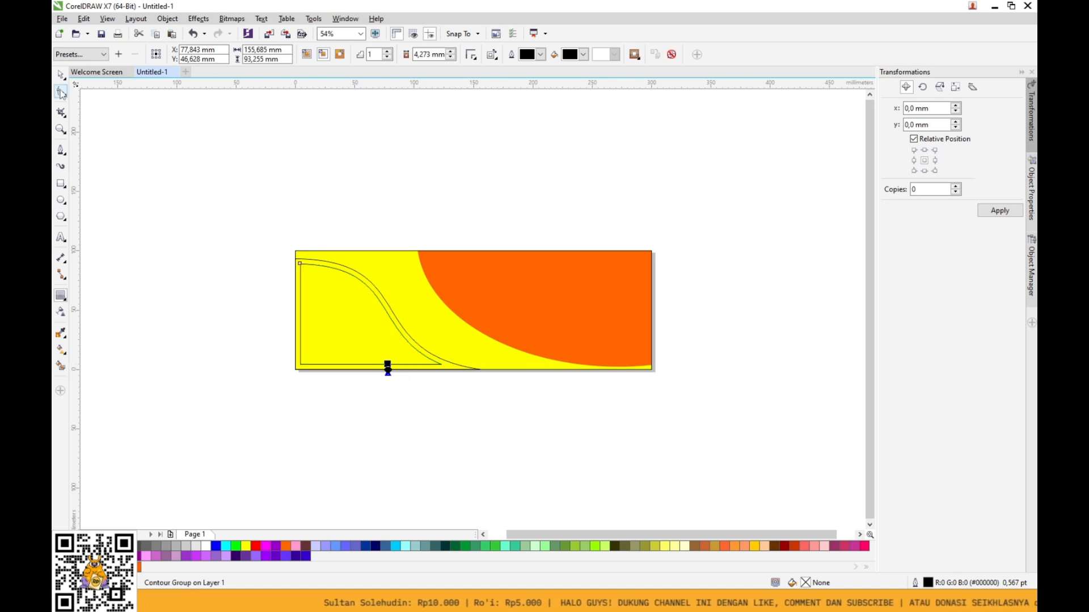
Break the contour group apart and select its inner curve.
left_click(60, 74)
scroll(361, 321, "up", 2)
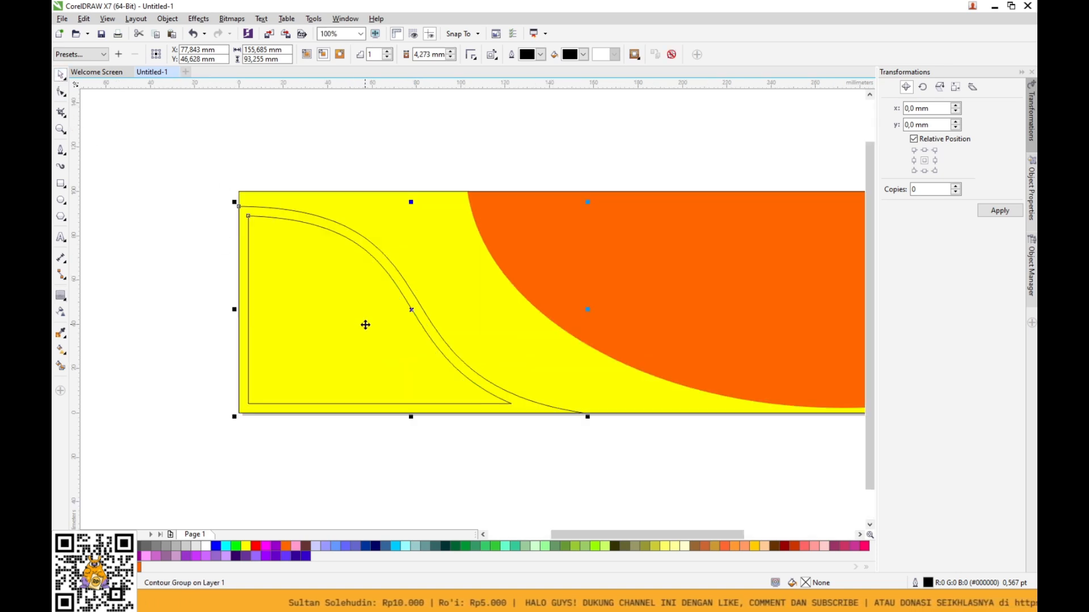
right_click(391, 337)
left_click(450, 355)
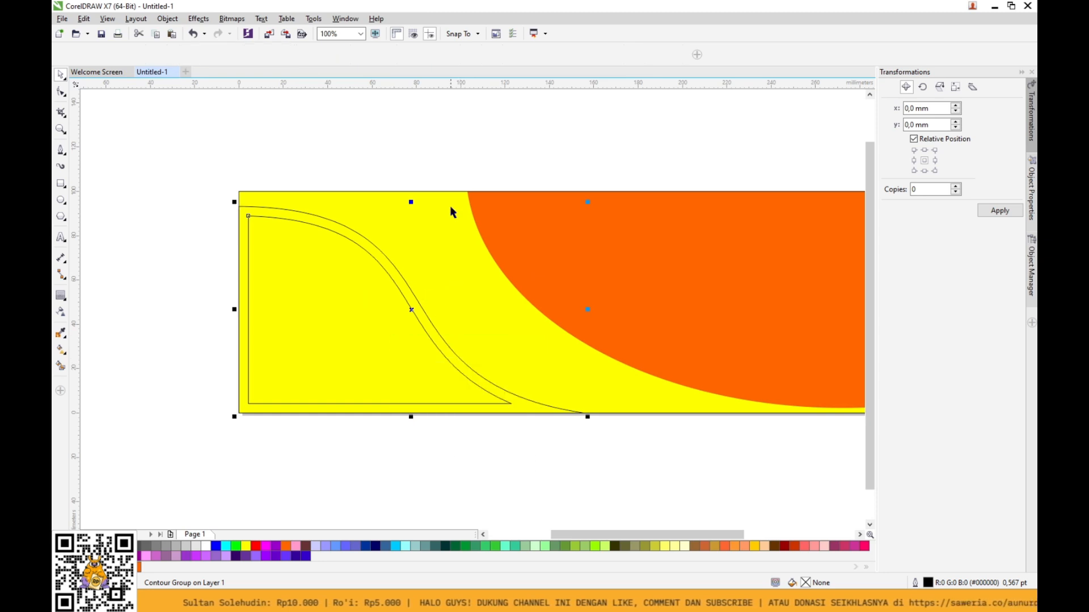
left_click(305, 301)
Move the inner curve's three corner nodes out to the page's left and bottom edges.
left_click(61, 92)
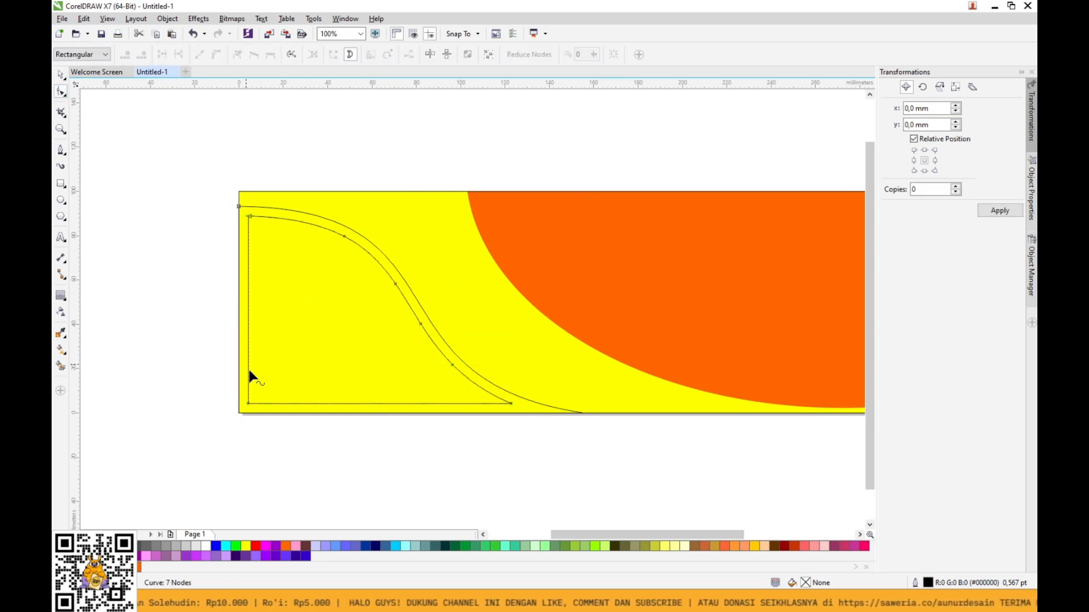
left_click_drag(248, 406, 239, 413)
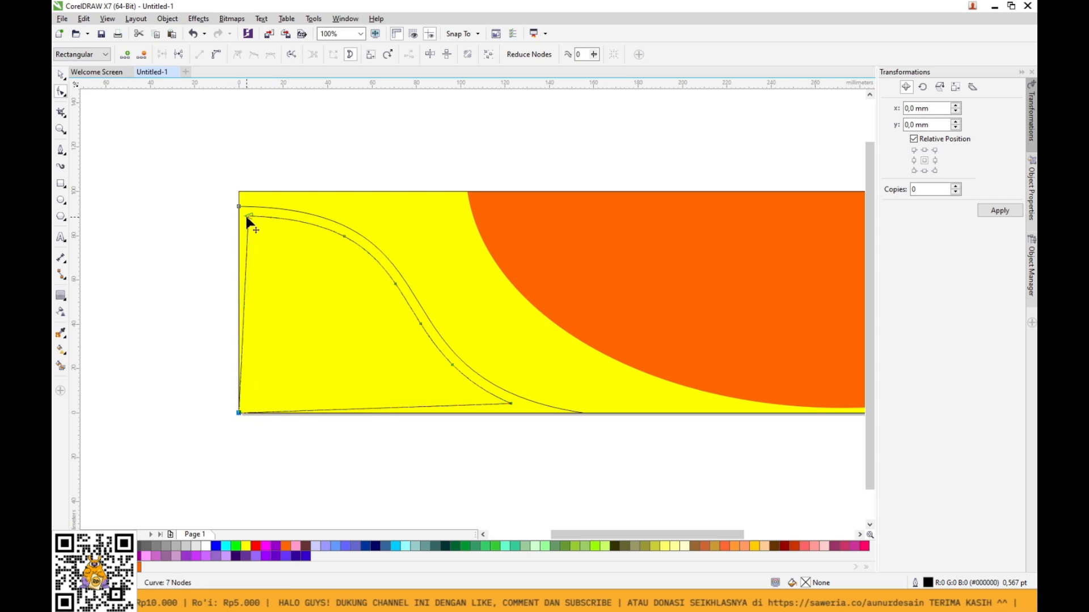
left_click_drag(249, 216, 240, 215)
key("ctrl+z")
left_click(510, 404)
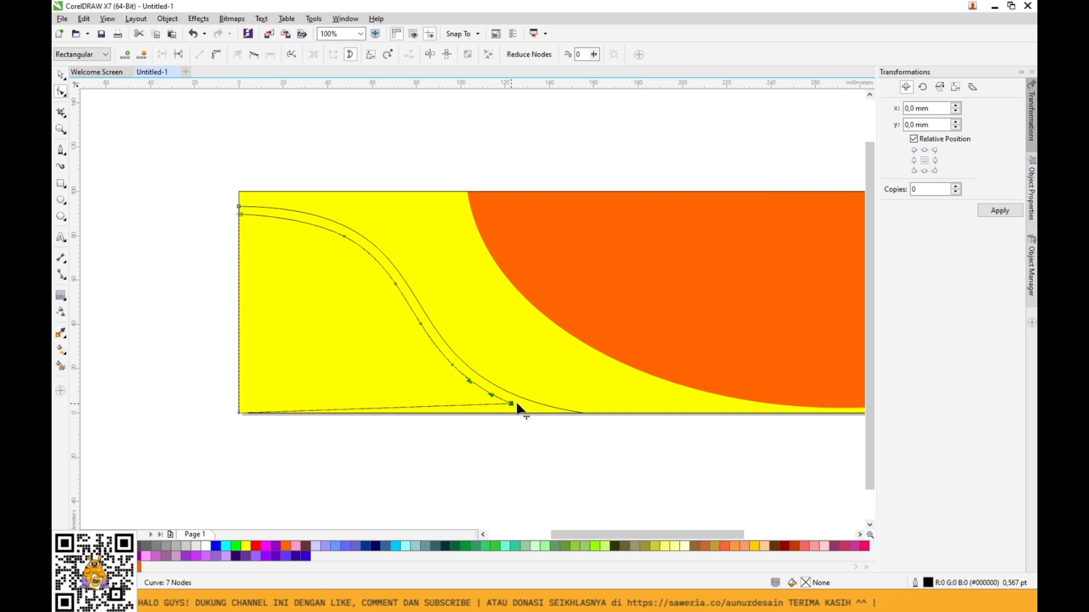
left_click_drag(517, 405, 547, 415)
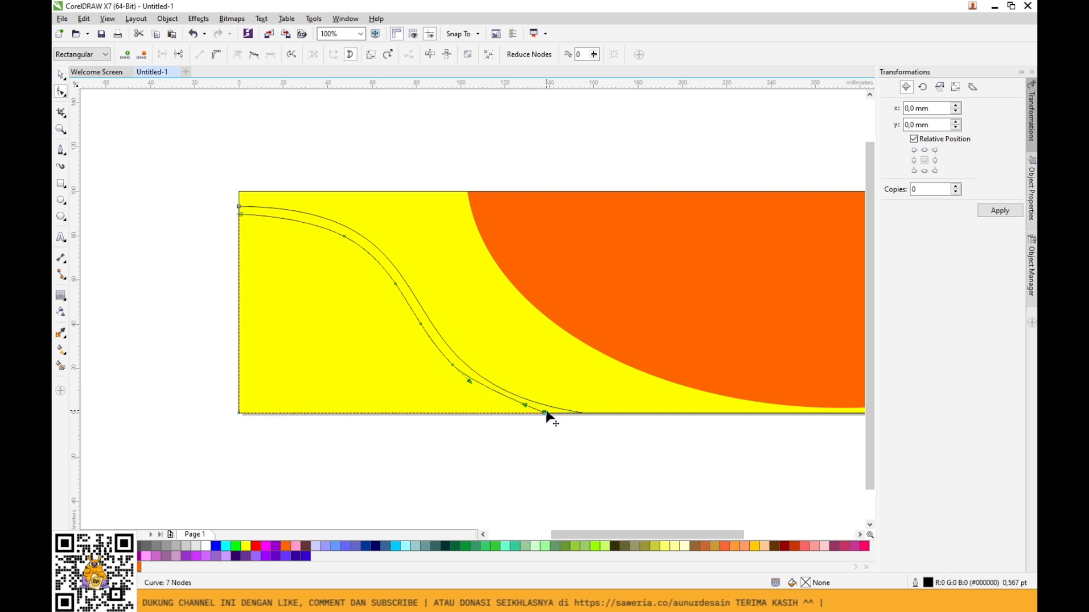
Check the nodes along the inner curve and enlarge it slightly from its lower-left corner.
left_click(396, 285)
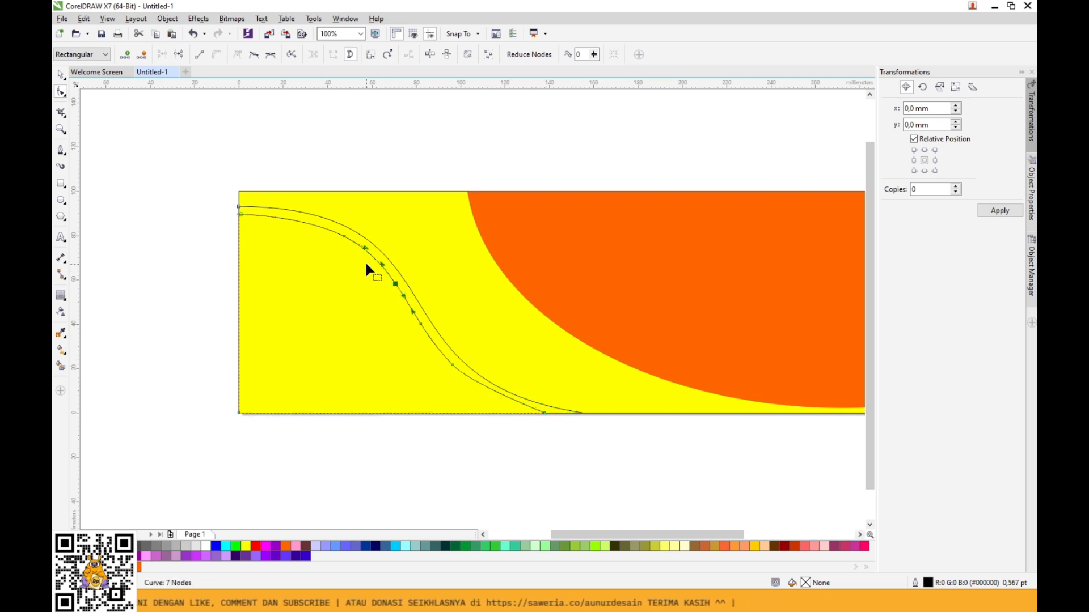
scroll(344, 238, "up", 4)
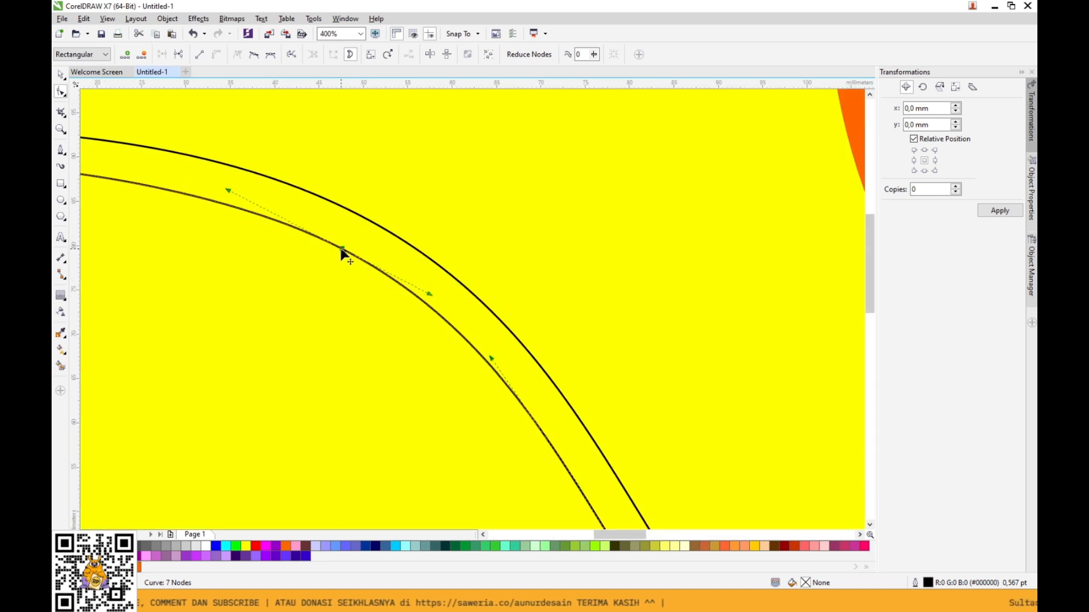
left_click(346, 234)
scroll(346, 237, "down", 4)
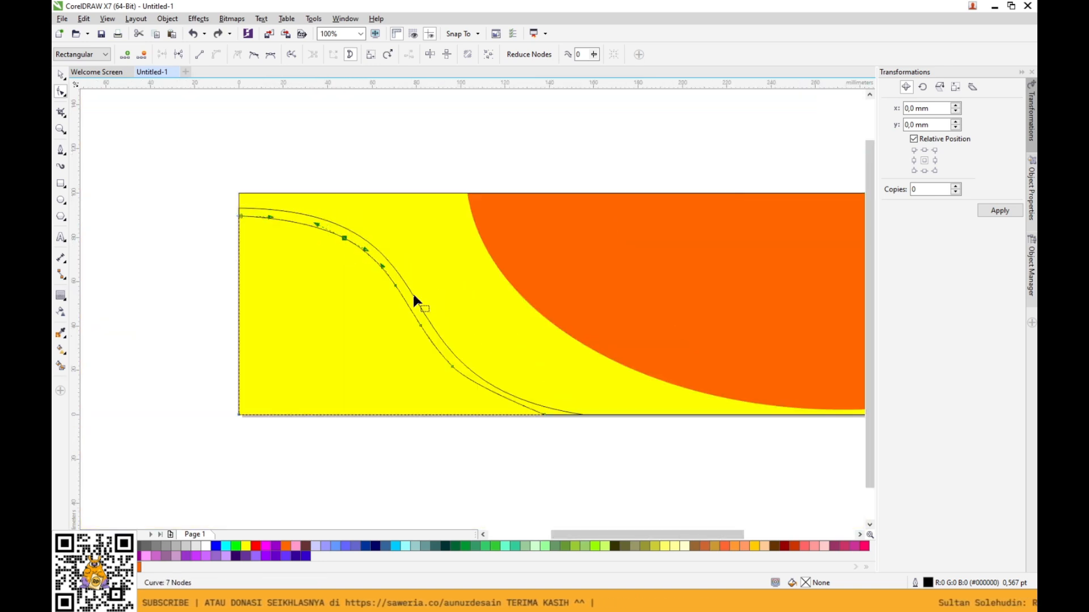
key("space")
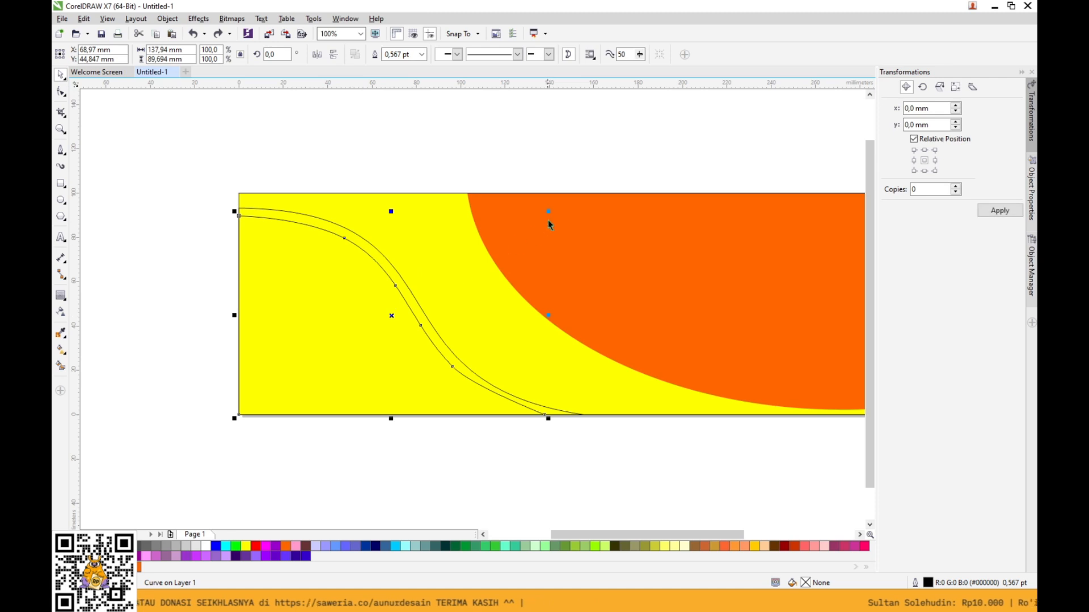
left_click_drag(550, 214, 554, 211)
left_click(490, 127)
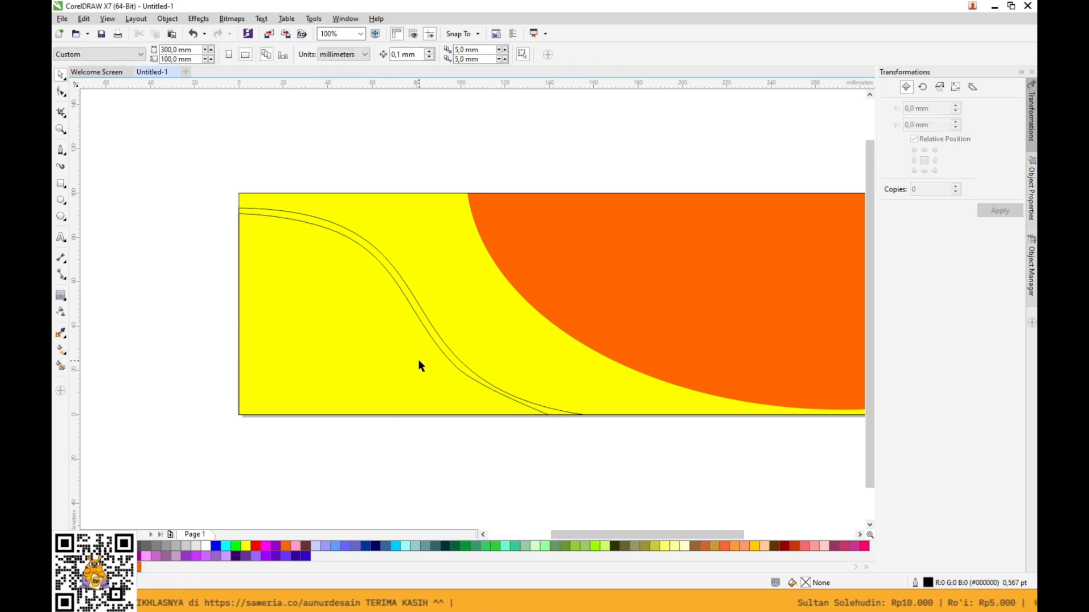
Replace the inner curve with a copy of the outer S-curved shape scaled to 91.8% from the lower-left corner.
left_click(420, 361)
key("Delete")
left_click(384, 345)
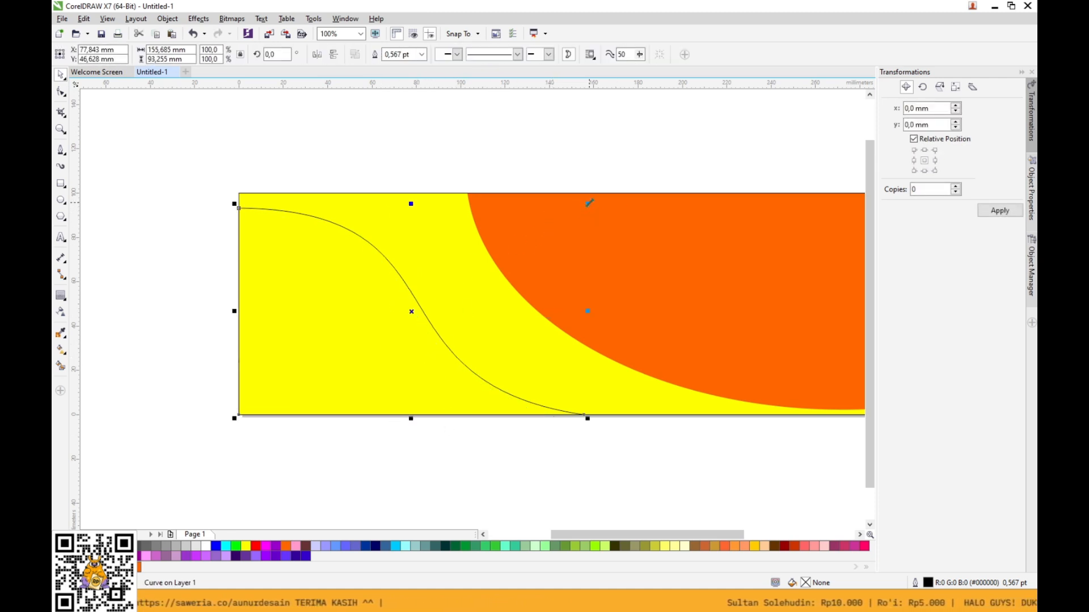
left_click_drag(590, 202, 561, 219)
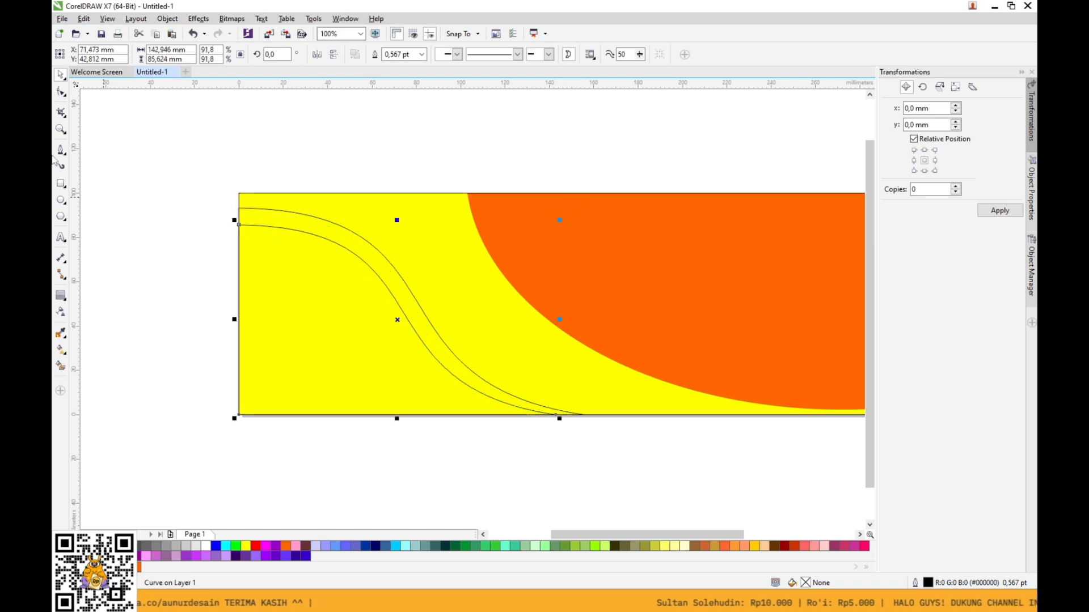
Raise the scaled copy's upper-left node about 2 mm along the page's left edge.
left_click(61, 92)
scroll(257, 250, "up", 2)
mouse_move(220, 220)
left_mouse_down()
mouse_move(223, 204)
mouse_move(223, 214)
left_mouse_up()
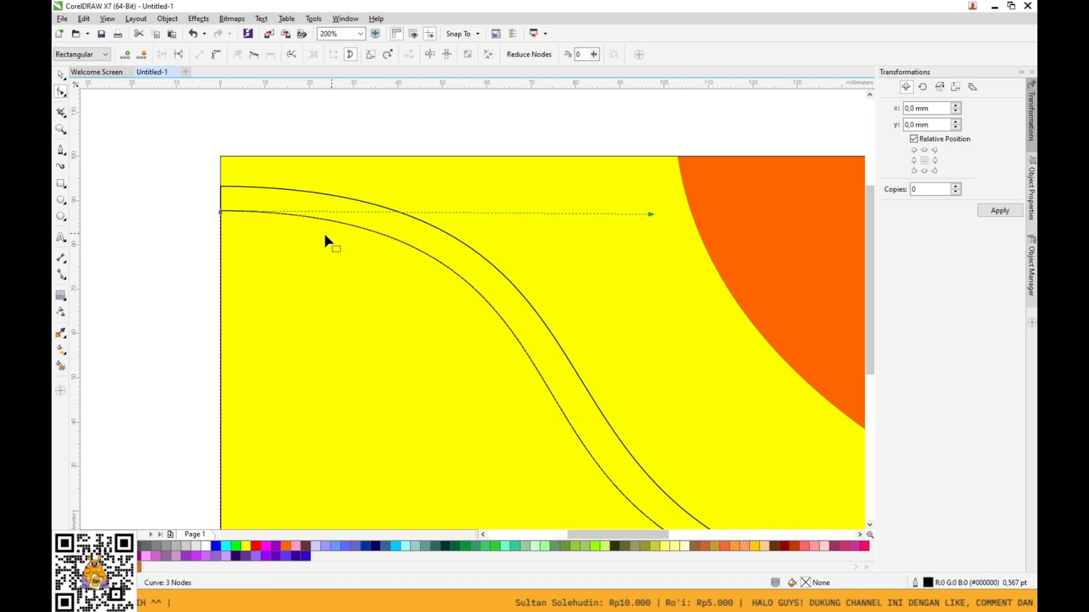
Adjust both curve handles of the inner copy to leave an even, narrow band along the outer S-curve.
scroll(420, 259, "down", 2)
left_click_drag(385, 199, 414, 204)
left_click_drag(286, 364, 293, 370)
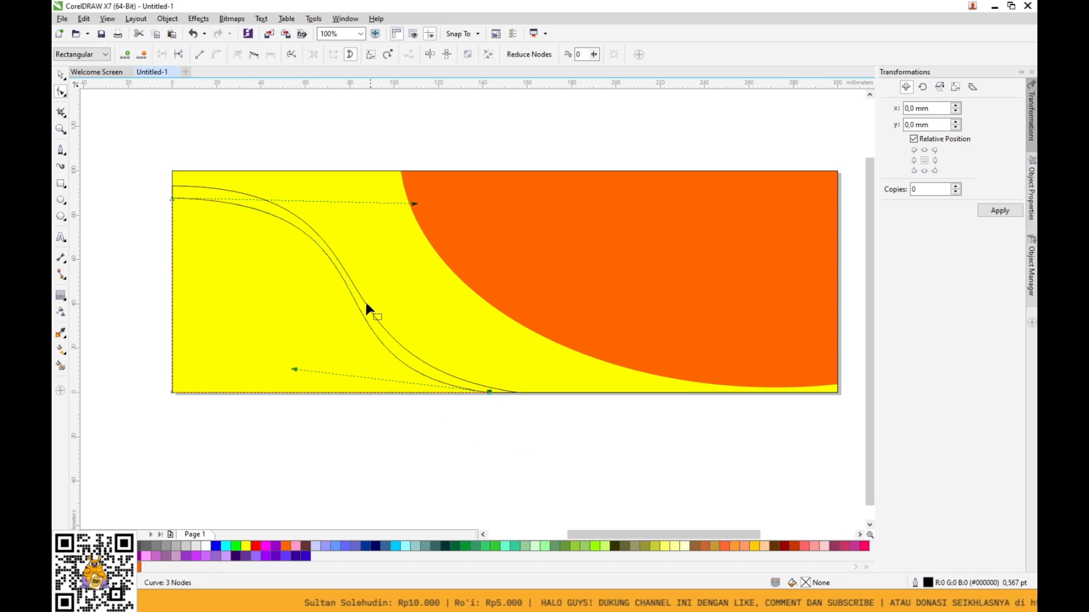
left_click_drag(415, 203, 392, 192)
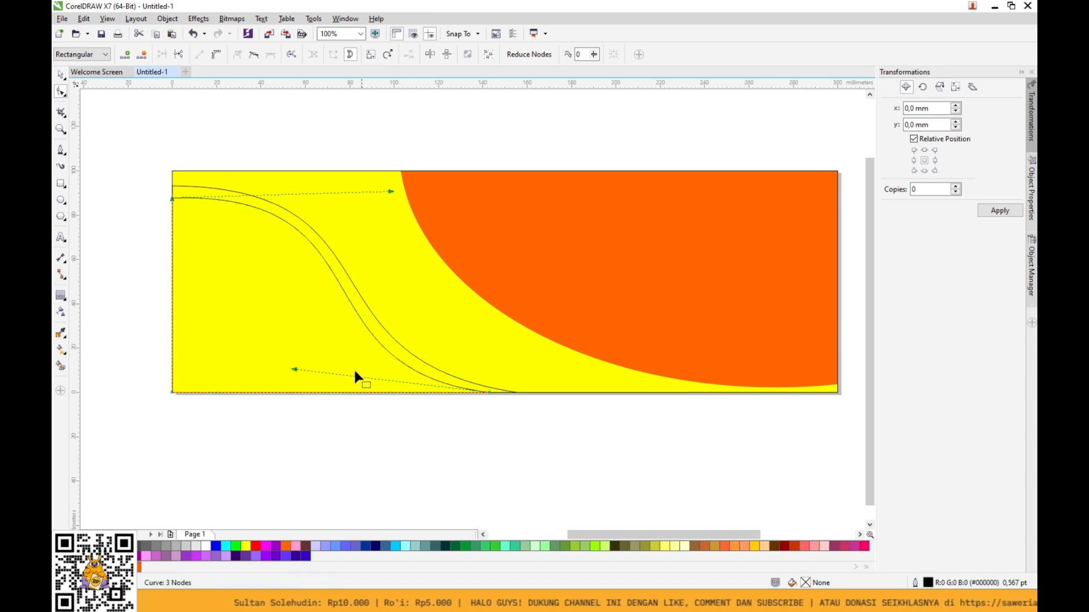
mouse_move(293, 370)
left_mouse_down()
mouse_move(286, 358)
mouse_move(296, 357)
left_mouse_up()
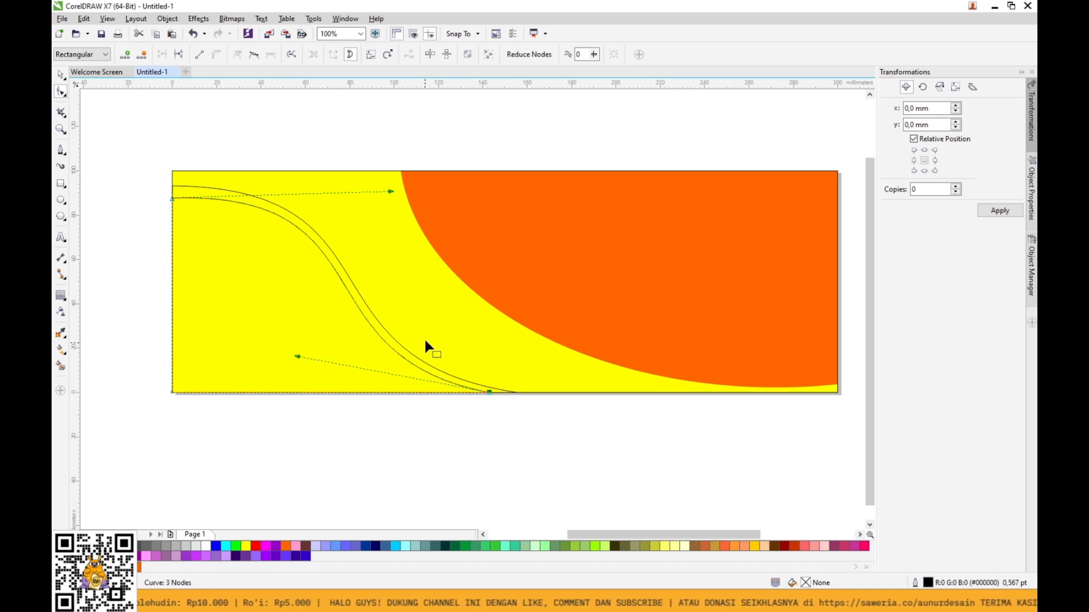
left_click_drag(391, 192, 387, 187)
left_click(60, 75)
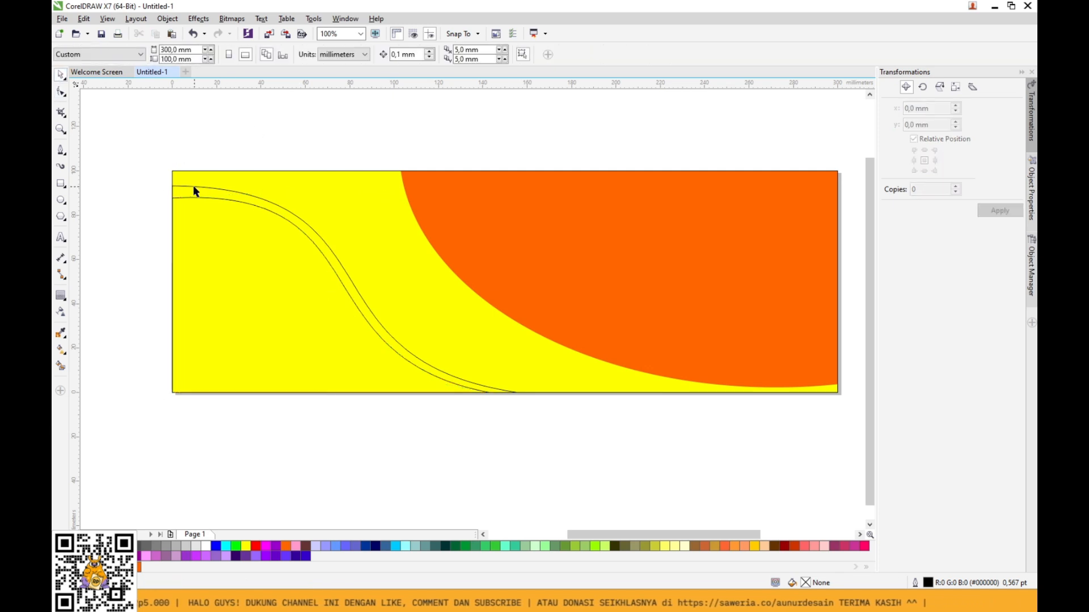
Fill the outer S-curved shape with golden yellow #FFCC00 and remove its outline.
left_click(193, 186)
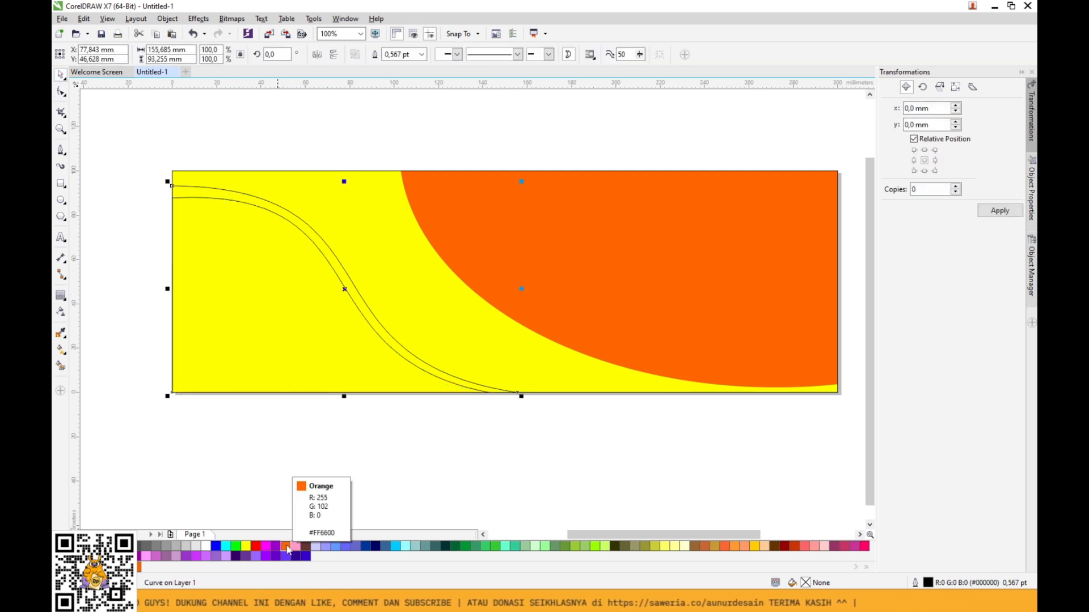
left_click(753, 546)
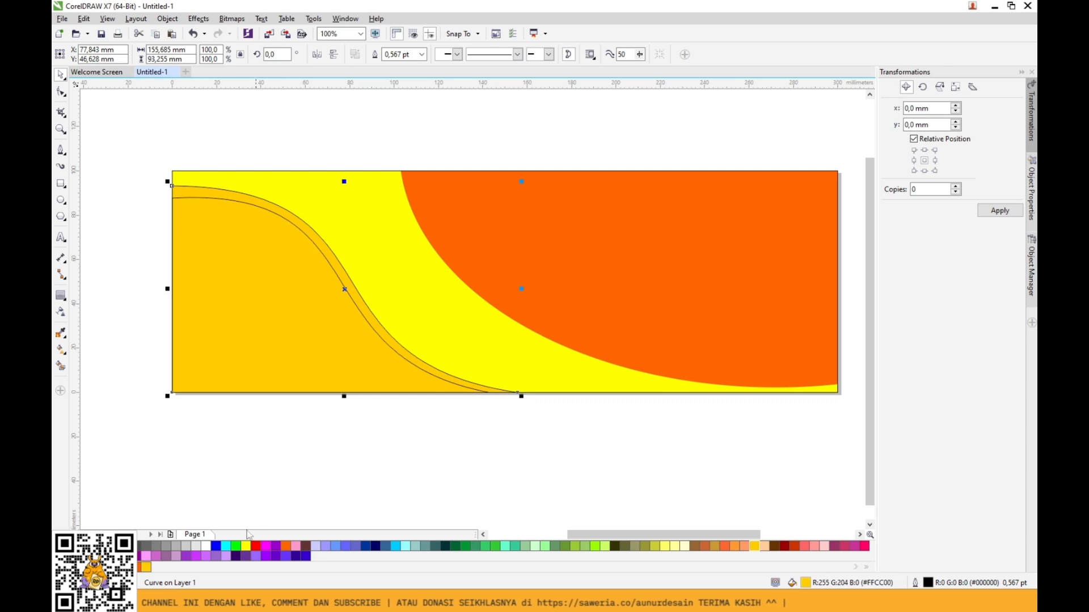
right_click(96, 546)
left_click(245, 480)
Fill the inner S-curved copy with white and remove its outline.
left_click(239, 264)
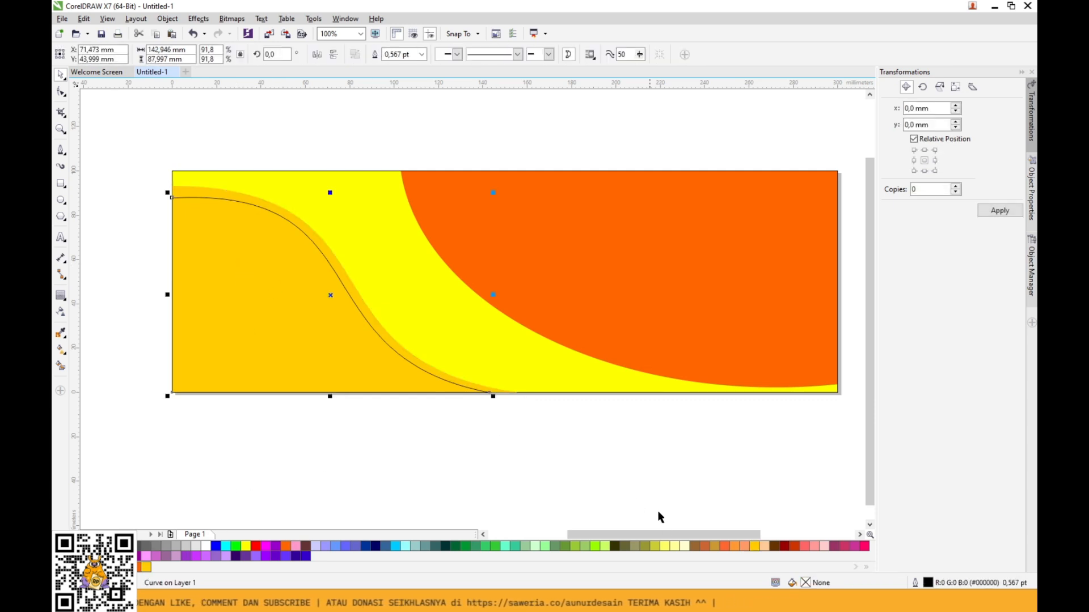
left_click(207, 546)
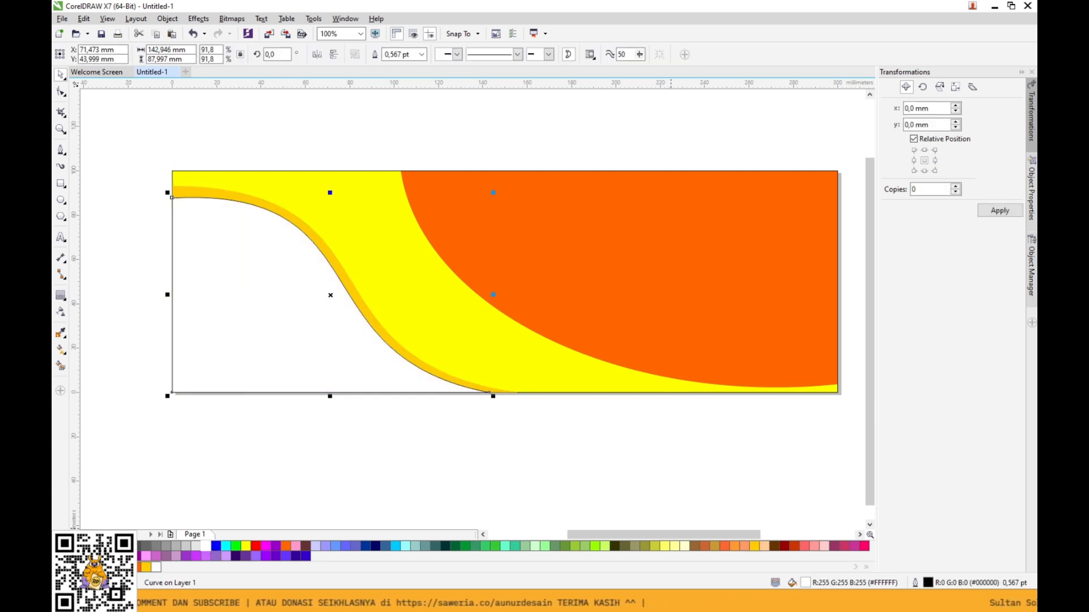
right_click(96, 547)
left_click(248, 470)
Duplicate the white S-curved shape at 89.9% scale, anchored at its lower-left corner, and fill the duplicate with near-black #1A1A1A.
left_click(283, 344)
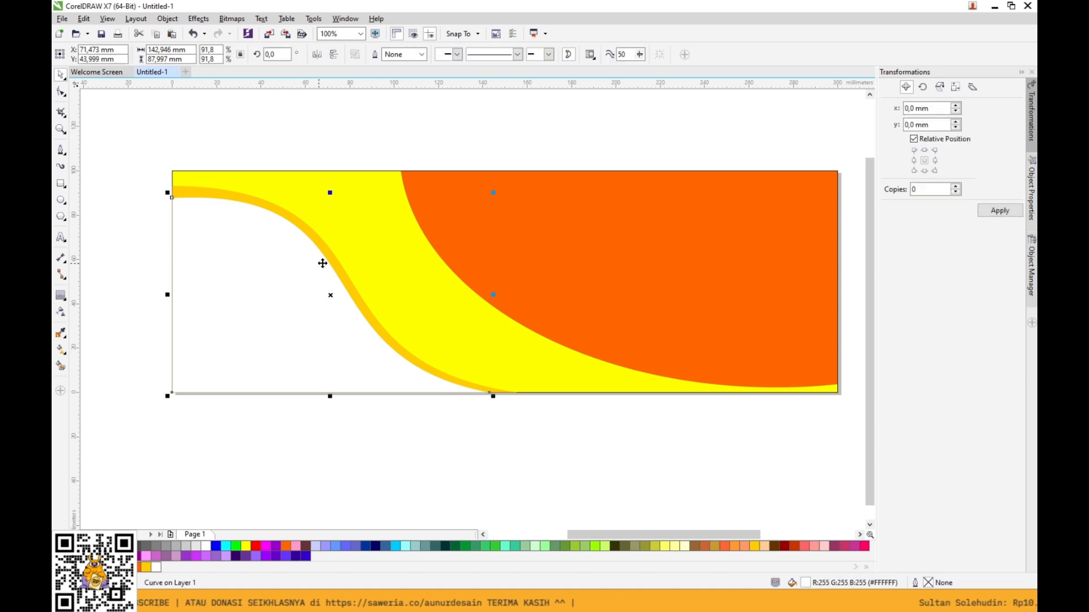
left_click_drag(492, 193, 485, 197)
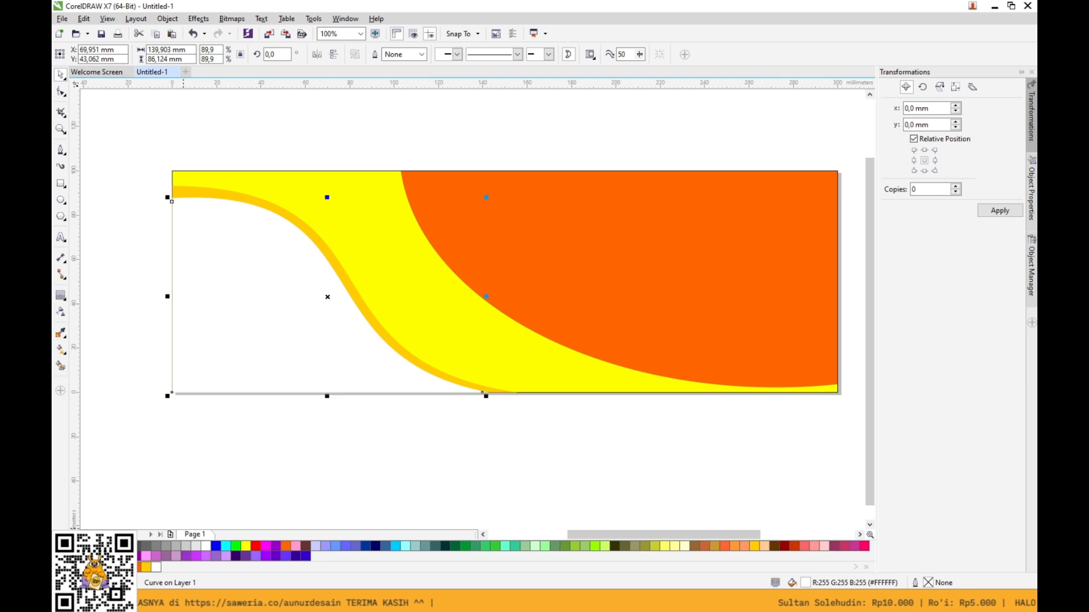
left_click(117, 546)
left_click(274, 452)
Save the drawing as a CDR file named Warung Makan Sedaap in the Upload folder.
key("ctrl+s")
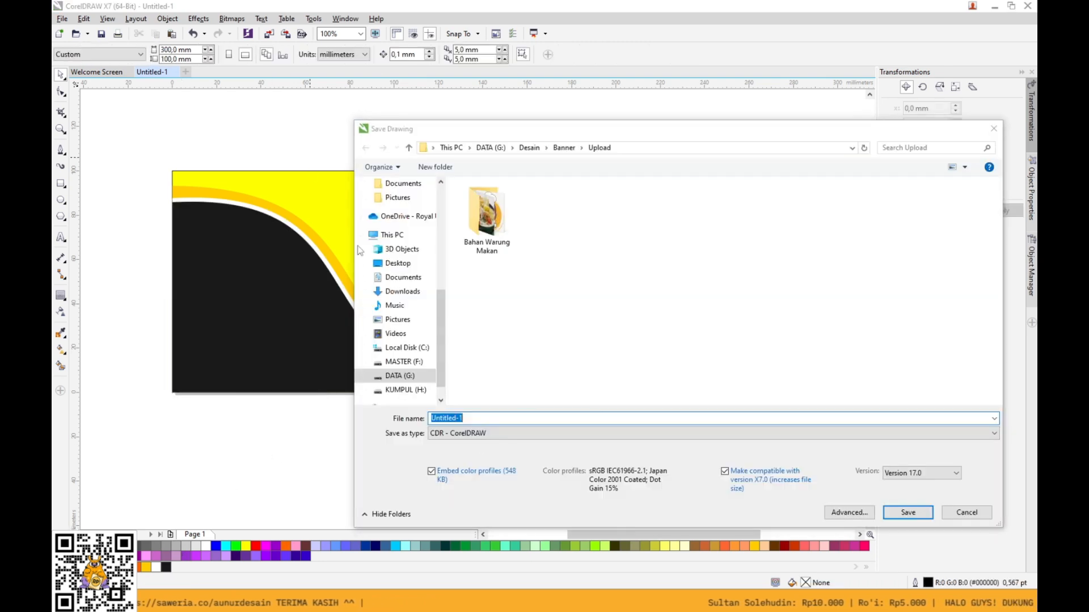
type("Warun")
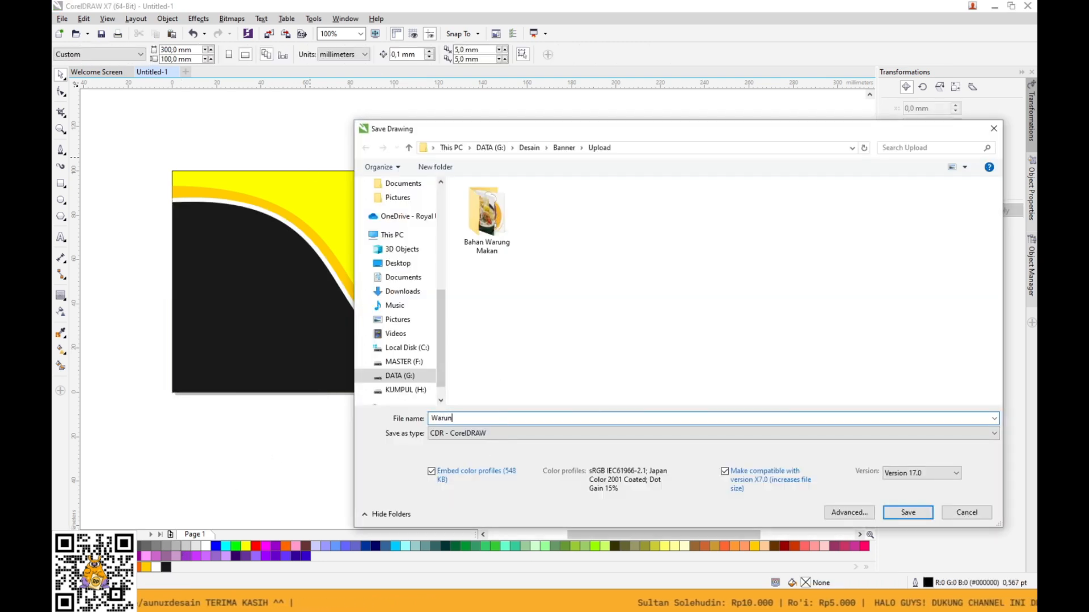
type("g Makan Sedaap")
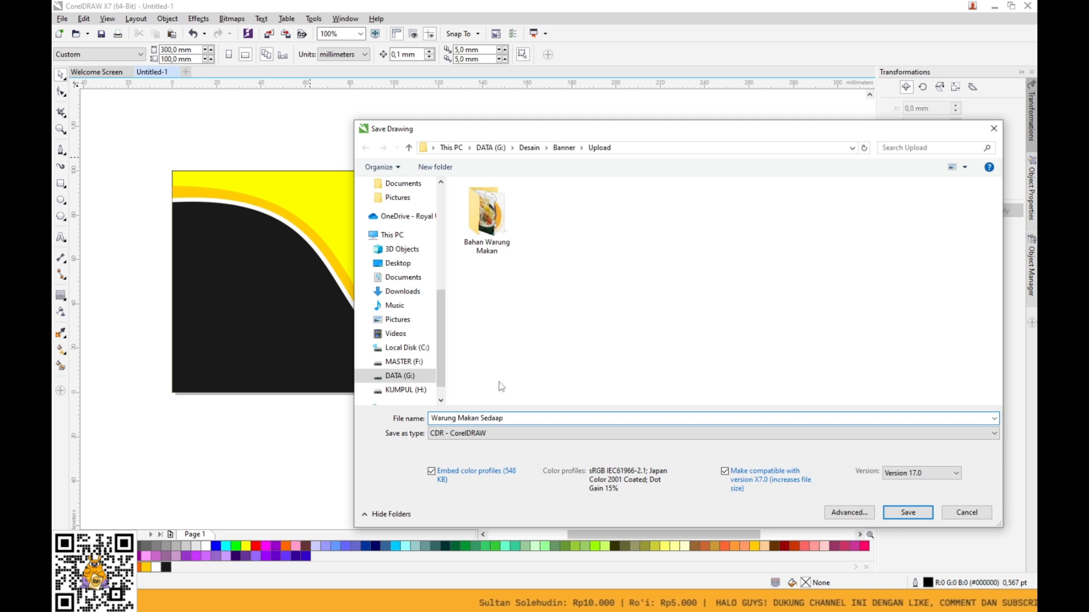
key("Return")
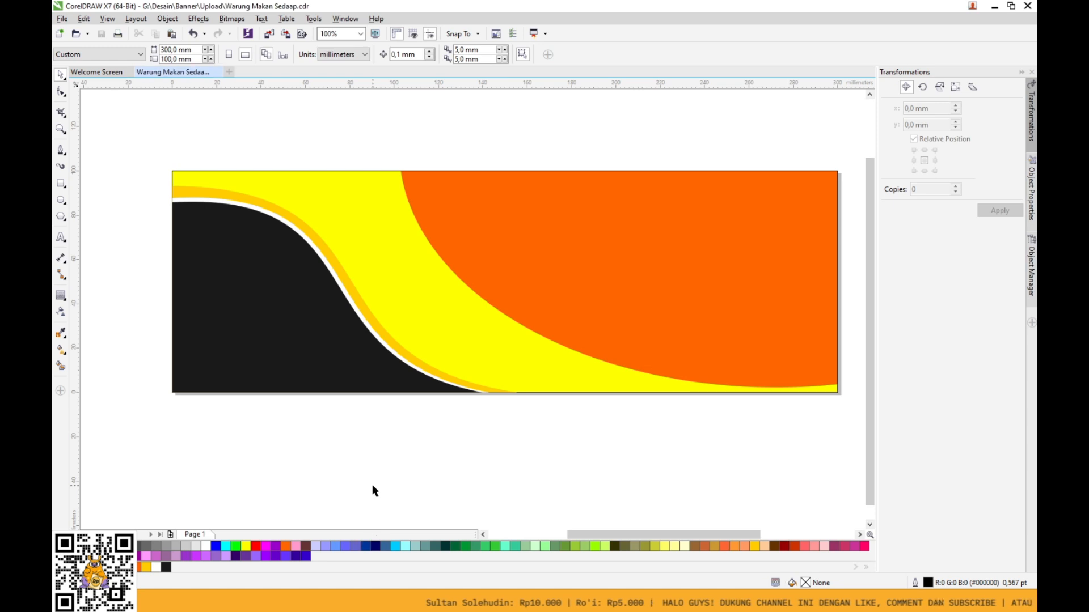
Recolour the clipped ellipse inside the background rectangle to golden yellow #FFCC00 and finish editing the PowerClip.
key("shift+F4")
double_click(524, 280)
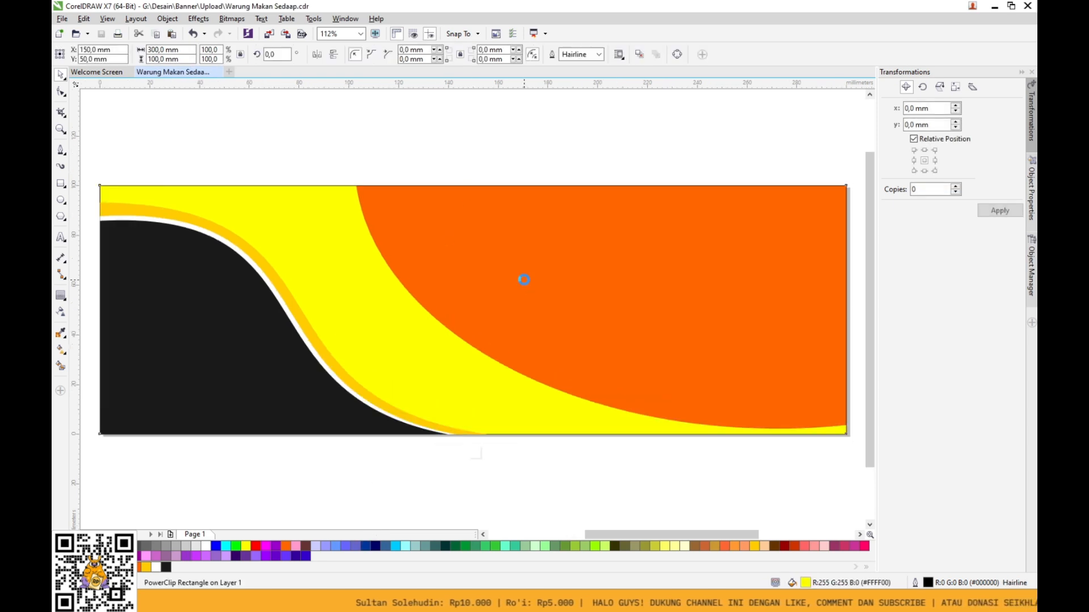
left_click(145, 567)
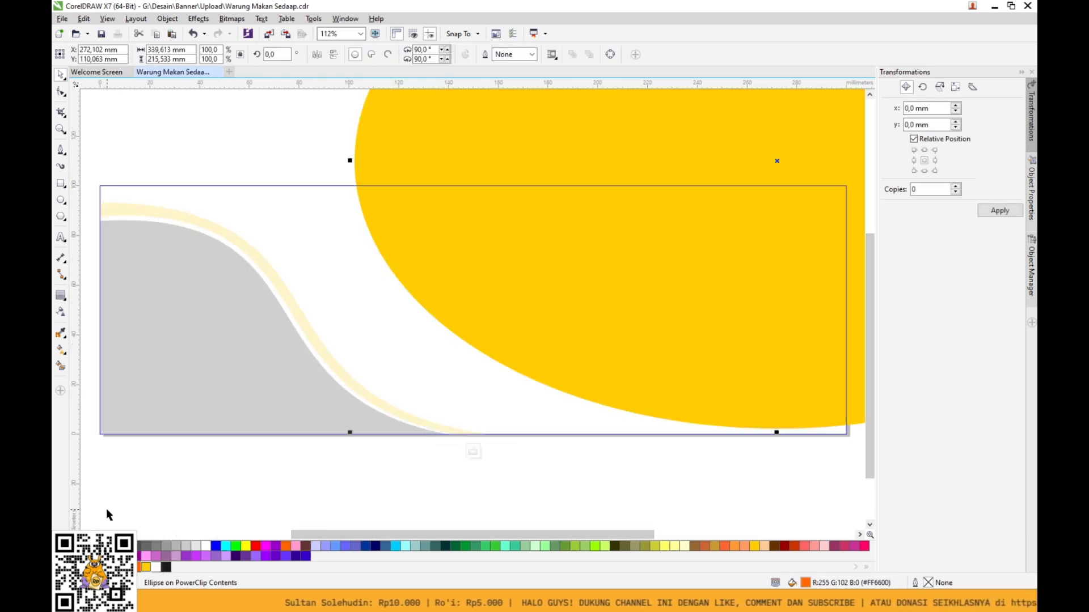
key("Escape")
left_click(473, 452)
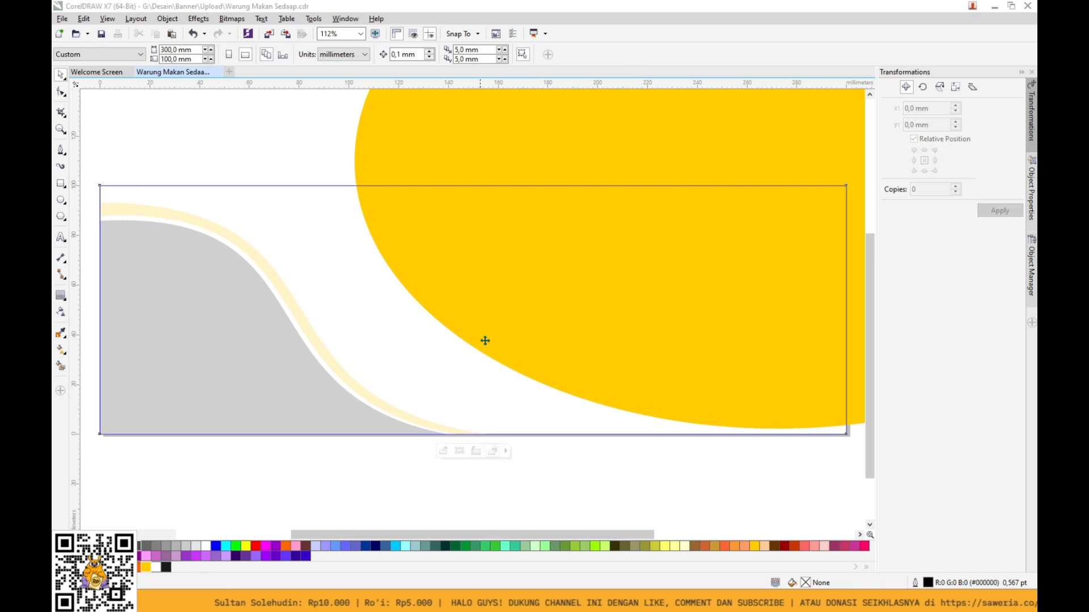
left_click(527, 158)
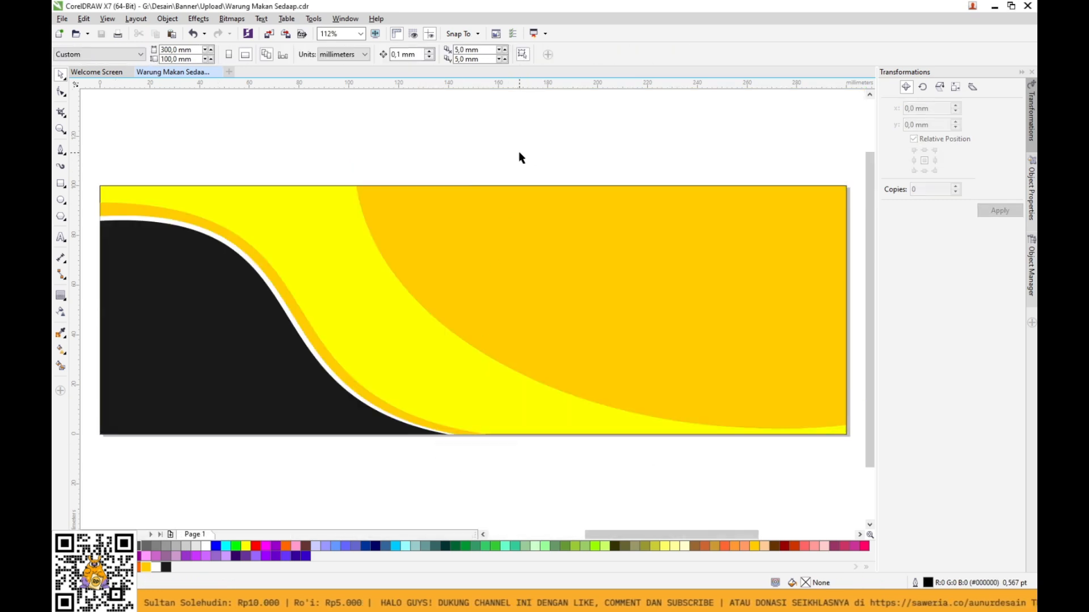
Import the Soto ayam photo from the Bahan Warung Makan folder, enlarge it to 189.3% and place it over the banner's lower middle.
left_click(255, 603)
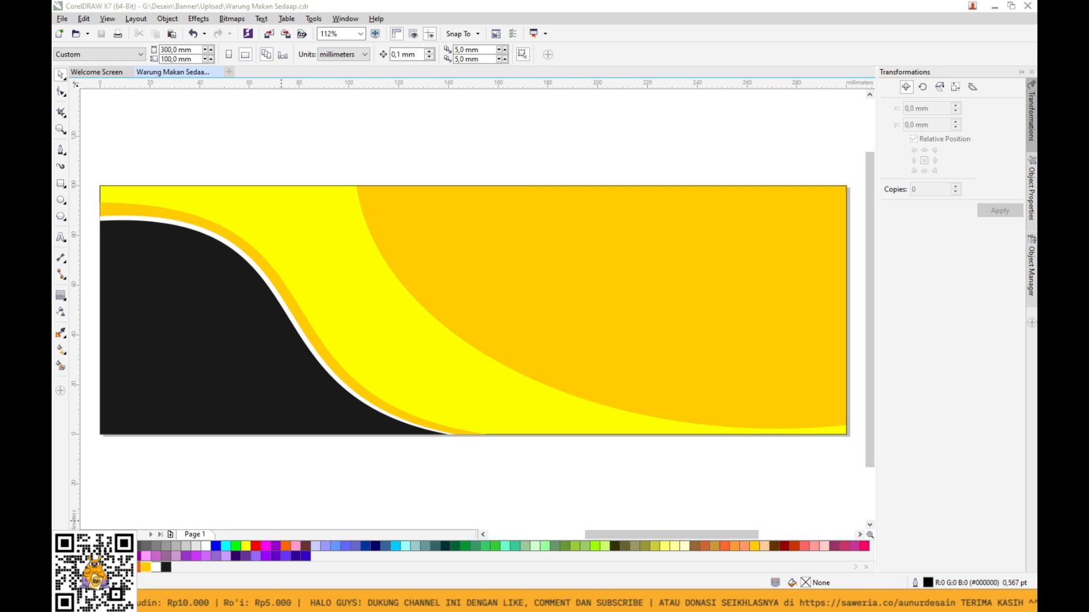
left_click(496, 172)
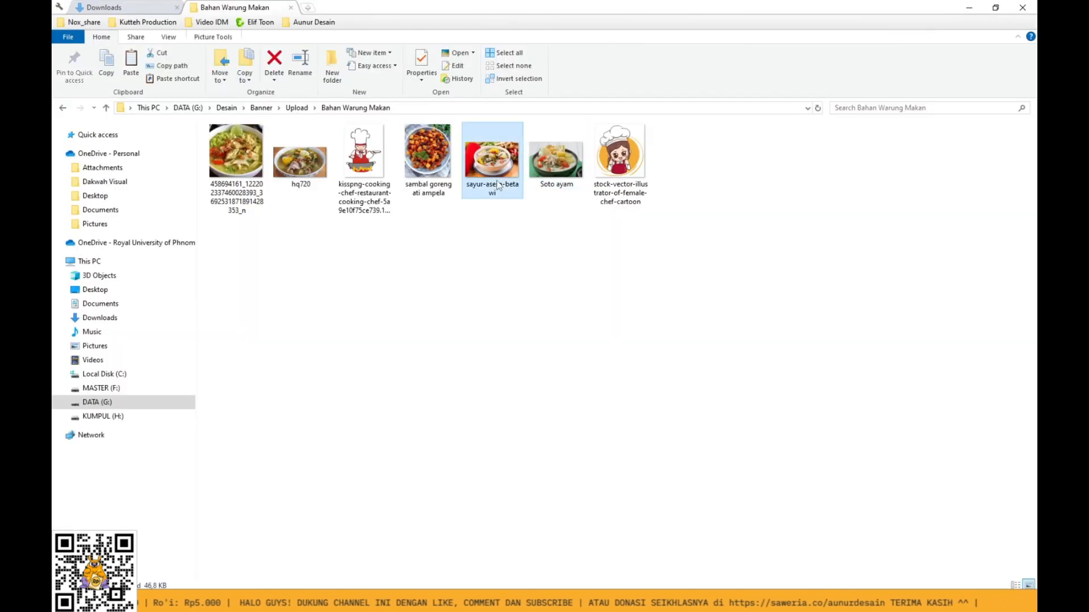
left_click_drag(496, 172, 478, 272)
left_click_drag(554, 172, 491, 473)
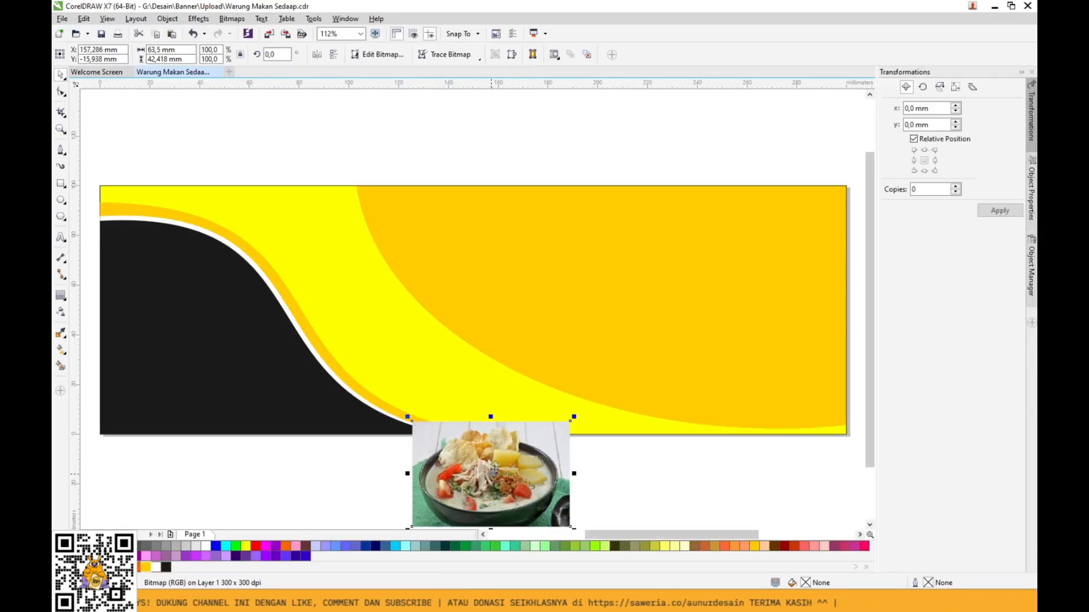
left_click_drag(562, 428, 753, 236)
left_click_drag(604, 359, 609, 349)
Replace the Soto ayam photo with the sayur-asem-betawi photo from the Bahan Warung Makan folder and mirror it horizontally.
left_click(366, 604)
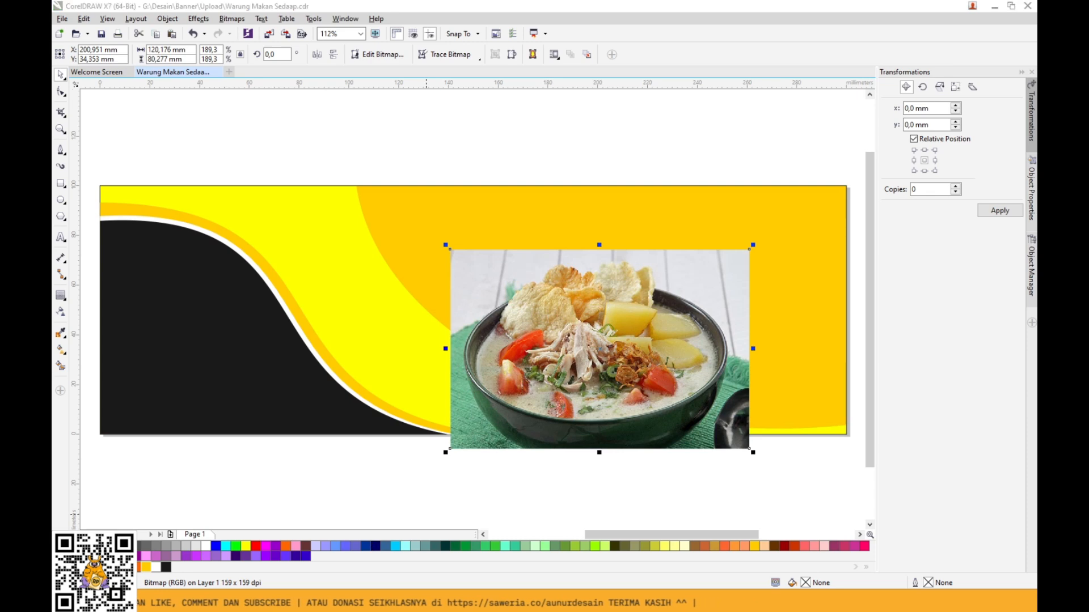
left_click(489, 189)
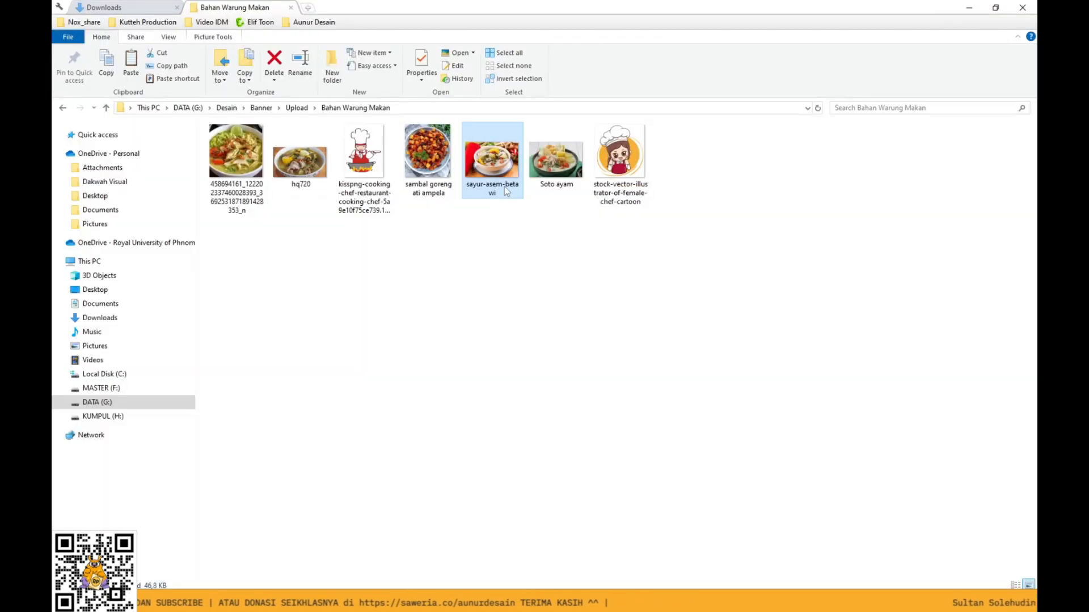
left_click_drag(506, 192, 520, 343)
key("Delete")
left_click(391, 454)
left_click(317, 55)
Enlarge the sayur-asem photo to 291% and PowerClip it inside the near-black S-curved shape.
left_click_drag(441, 488, 538, 409)
left_click_drag(522, 408, 222, 346)
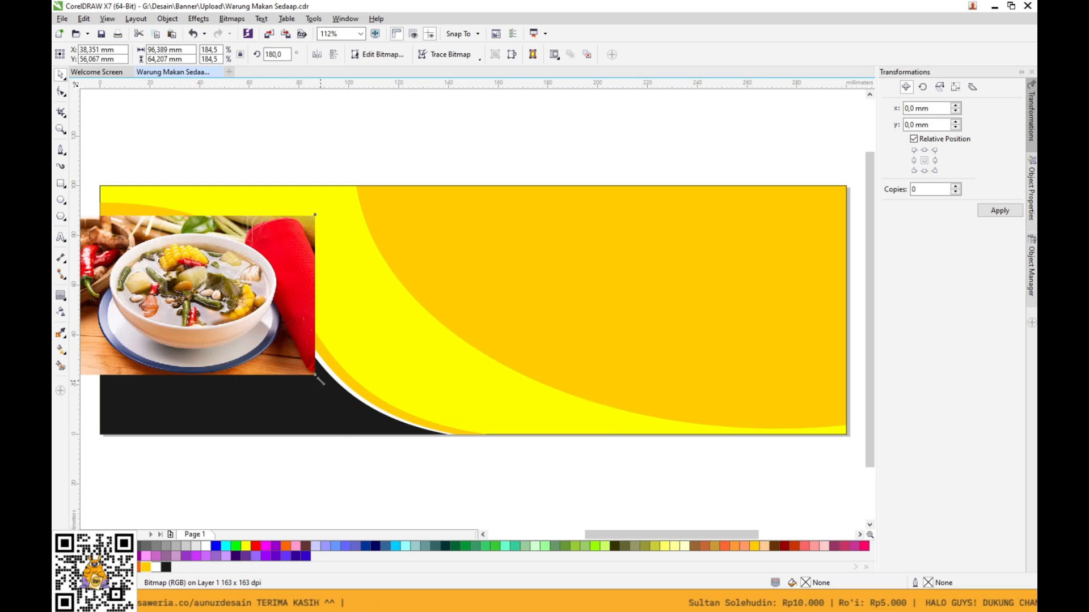
left_click_drag(319, 379, 459, 472)
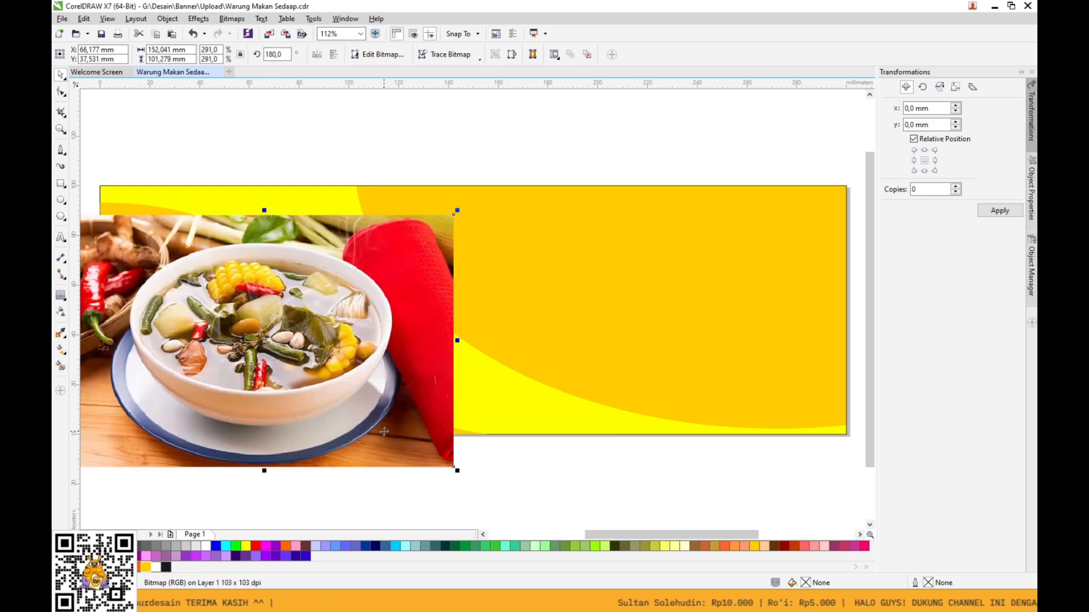
left_click_drag(321, 385, 768, 378)
right_click(715, 245)
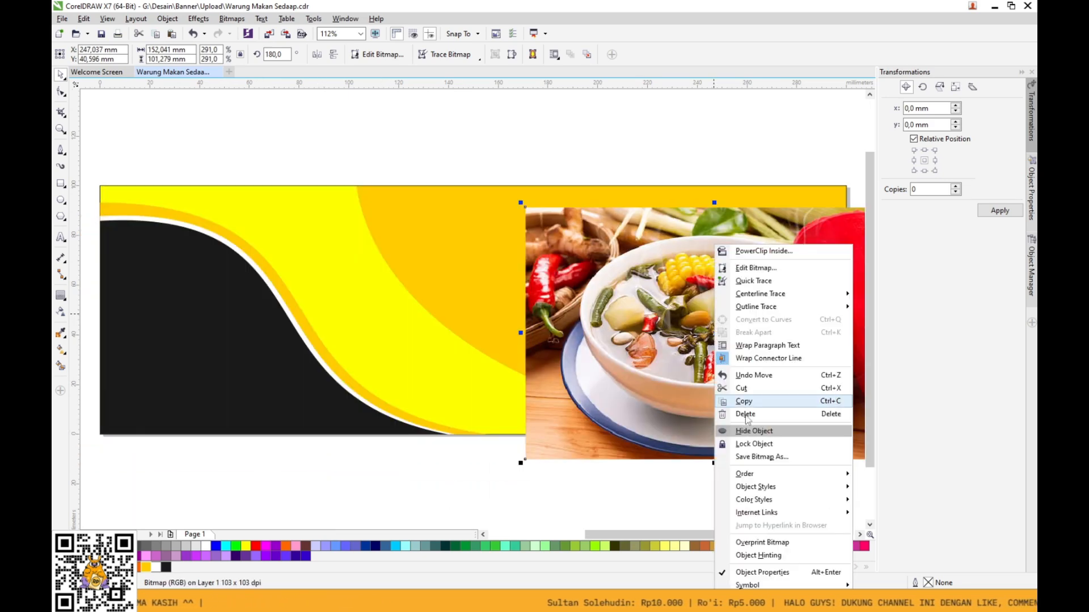
left_click(762, 251)
left_click(319, 384)
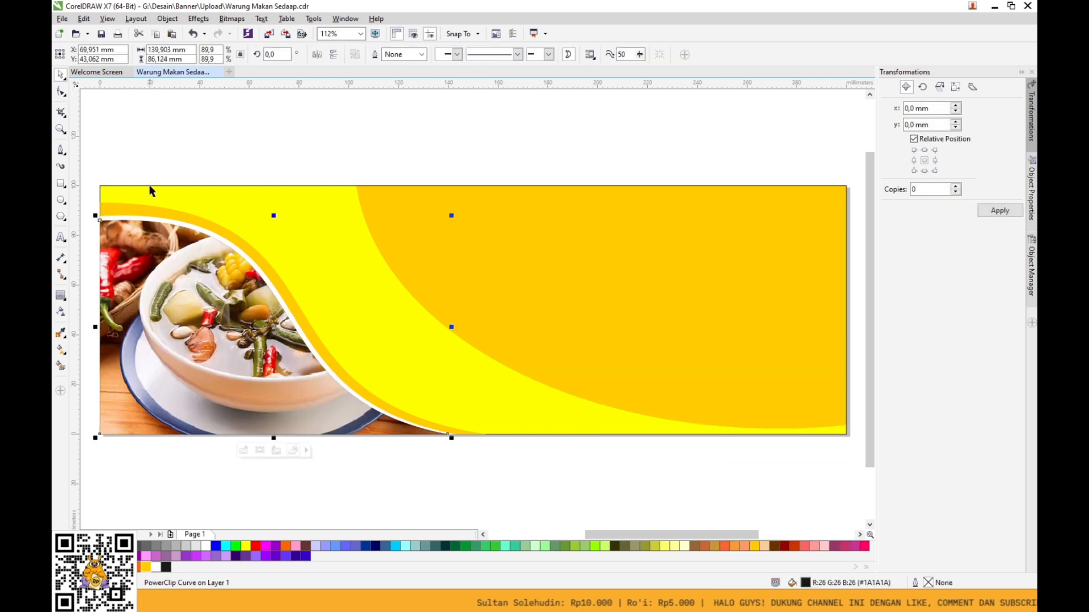
Edit the PowerClip contents by shifting the soup photo left and down within the S-curved frame and enlarging it to 311.4%.
key("F10")
left_click(61, 74)
right_click(206, 218)
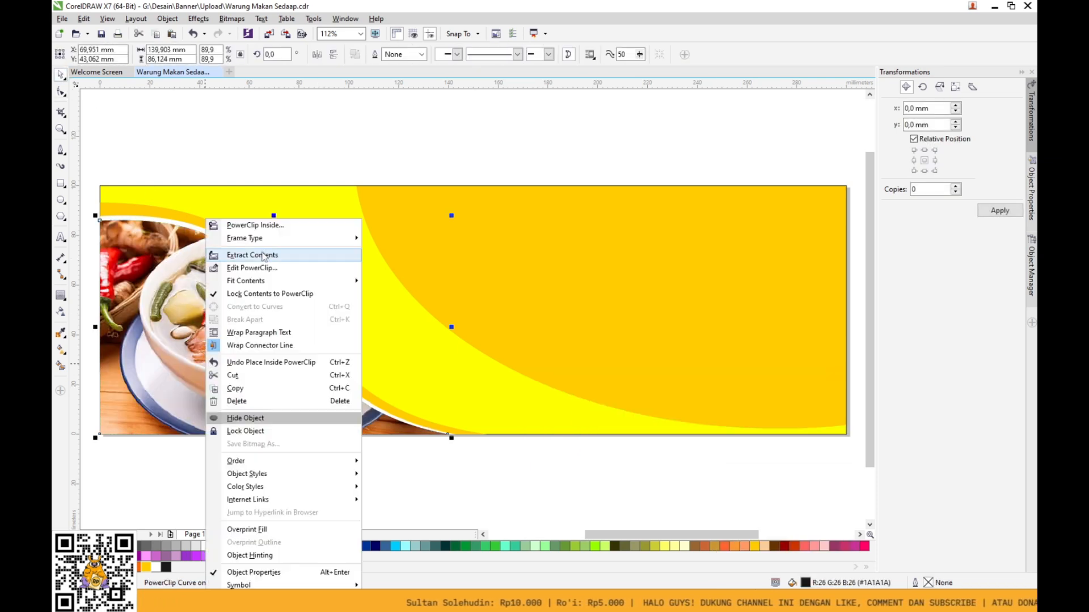
left_click(260, 272)
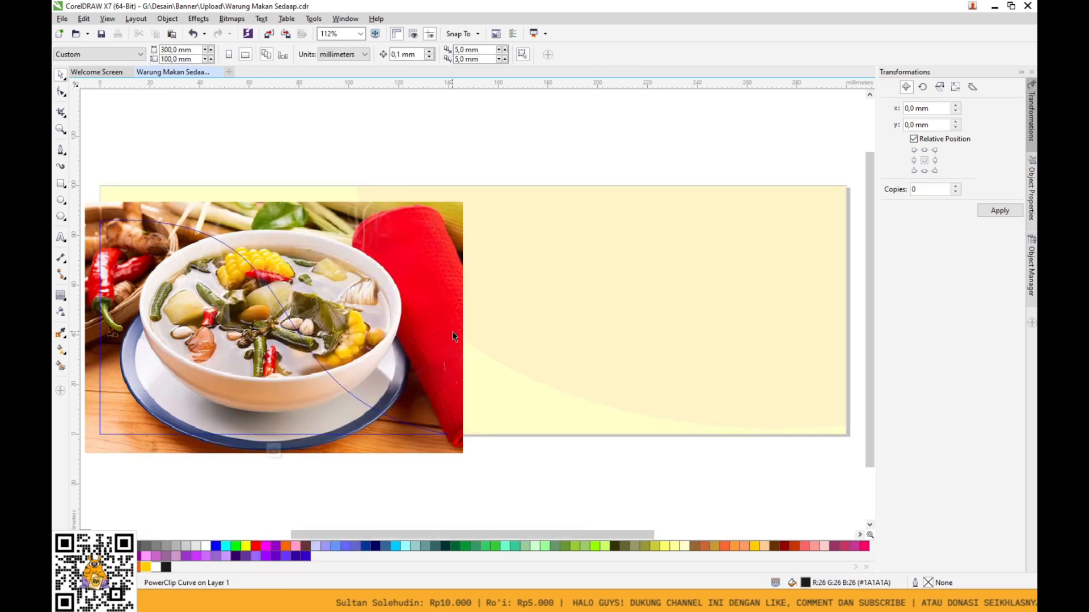
left_click_drag(446, 343, 395, 350)
left_click_drag(395, 350, 403, 357)
left_click_drag(424, 471, 451, 487)
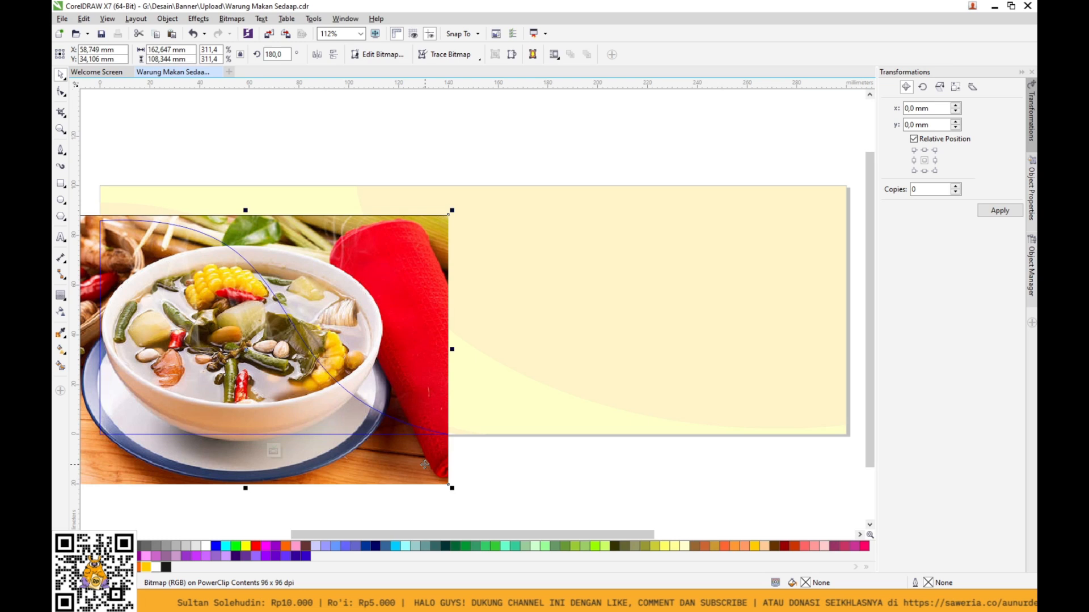
left_click(272, 451)
left_click(305, 113)
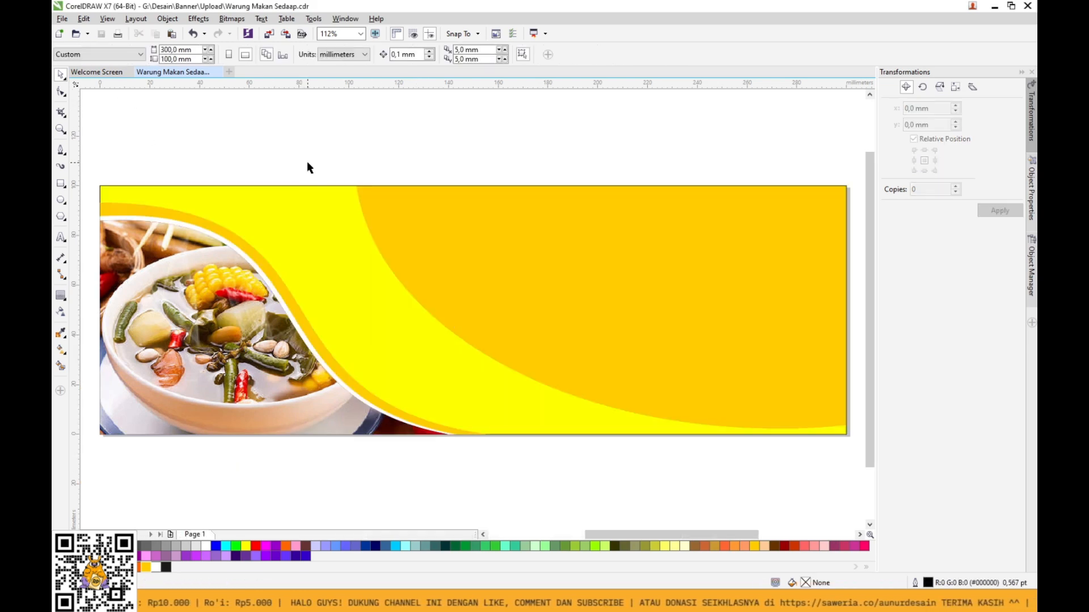
Reopen the clipped photo's contents, nudge the photo slightly left and down in its frame, and finish editing.
left_click(208, 310)
left_click(244, 450)
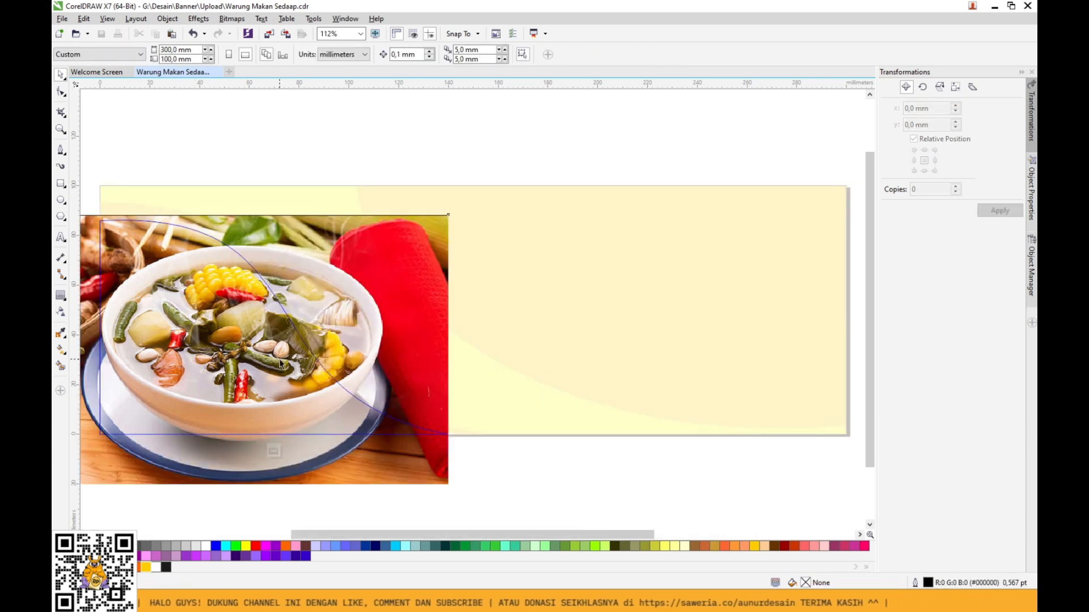
left_click_drag(260, 359, 272, 366)
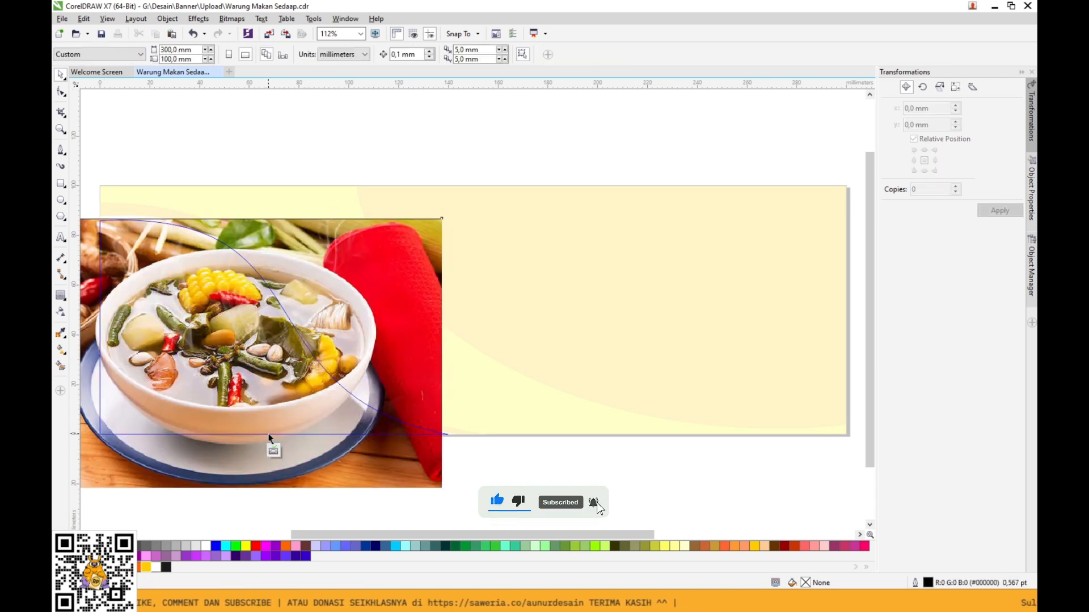
left_click(273, 451)
left_click(440, 190)
Save the drawing and recolour the fill behind the clipped photo, trying red first and ending with dark brown.
left_click(272, 381)
key("ctrl+s")
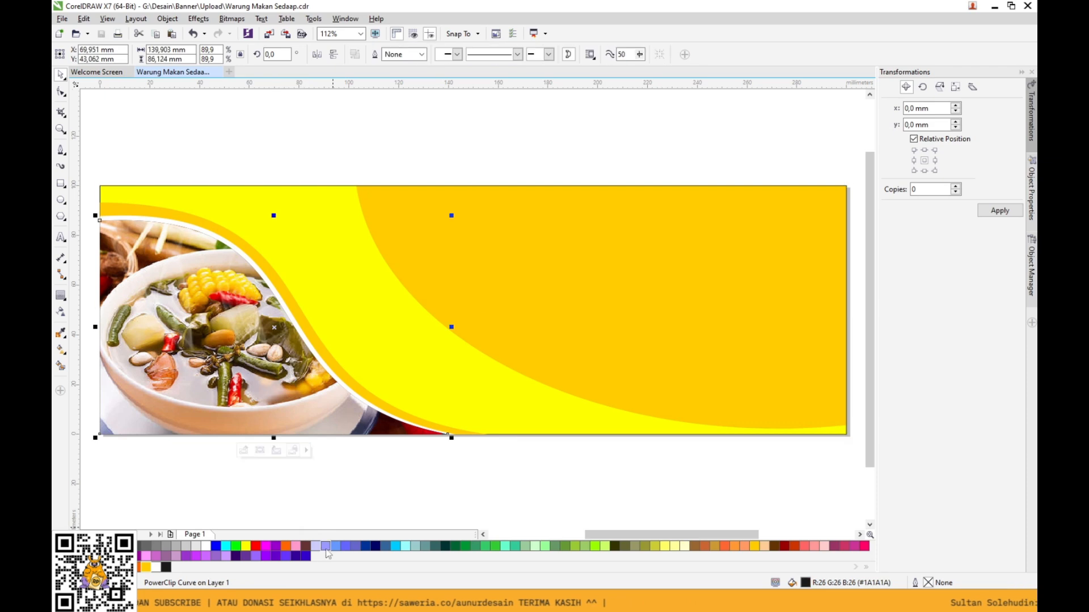
left_click(257, 546)
left_click(293, 504)
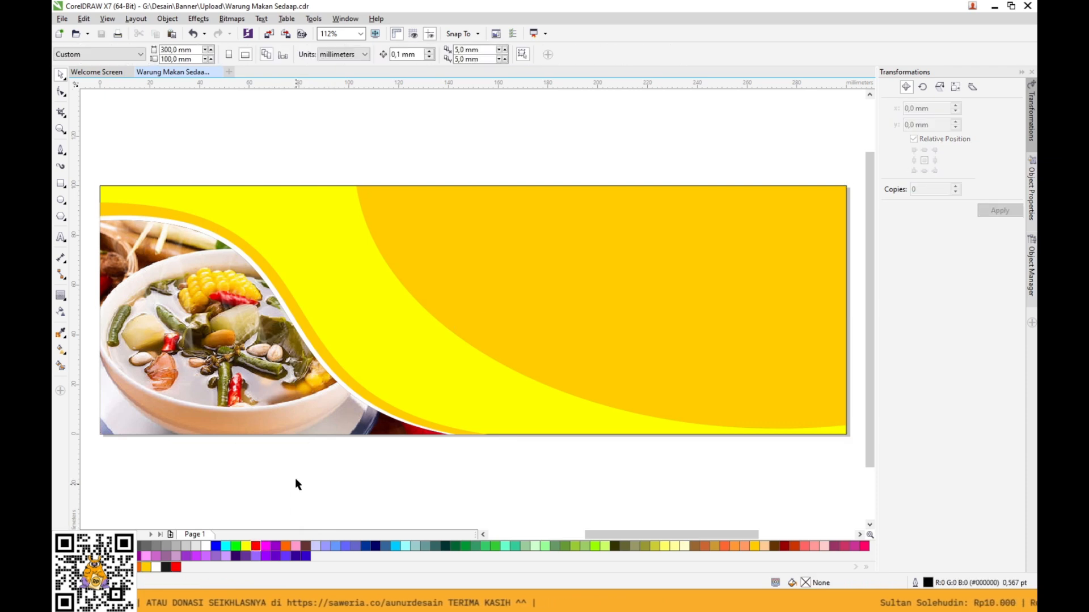
left_click(287, 400)
left_click(305, 545)
left_click(313, 493)
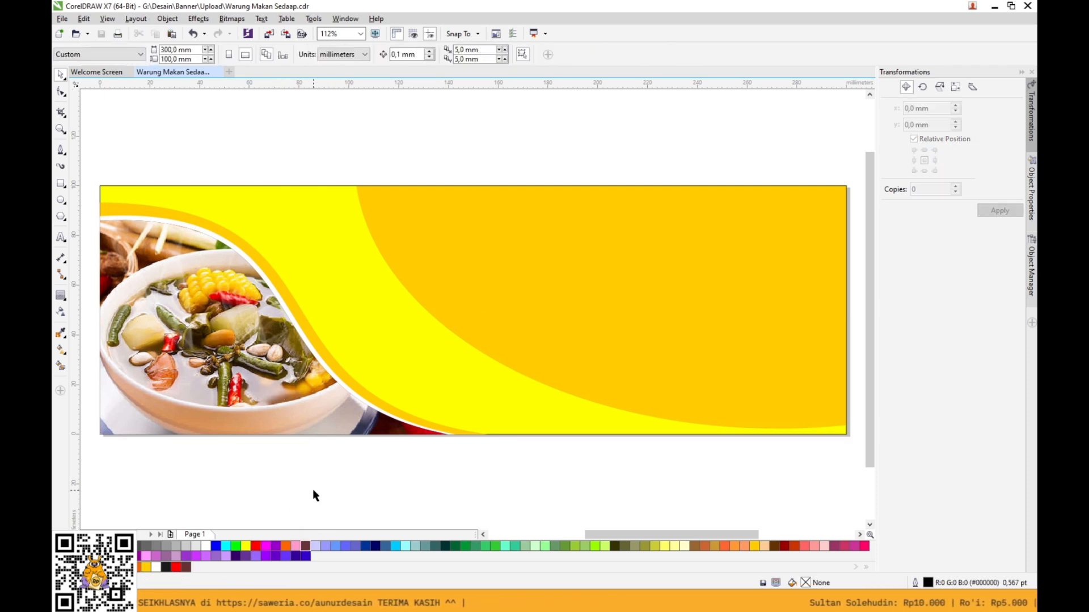
Draw a circle about 39.5 mm in diameter and centre it over the S-curved band at about X 80.5, Y 49.8 mm.
left_click(61, 199)
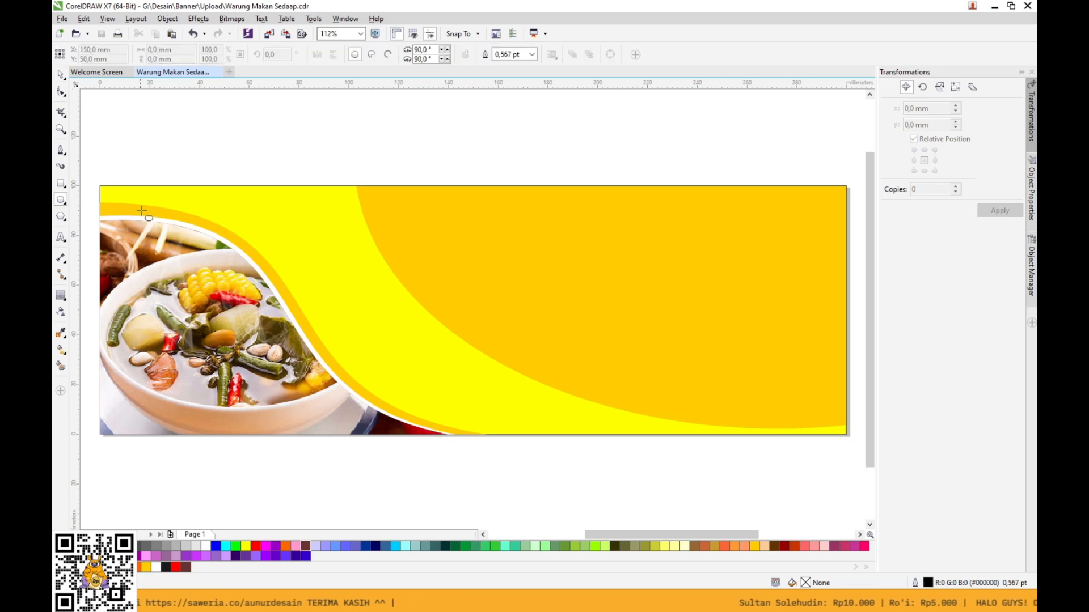
left_click_drag(162, 217, 249, 309)
key("space")
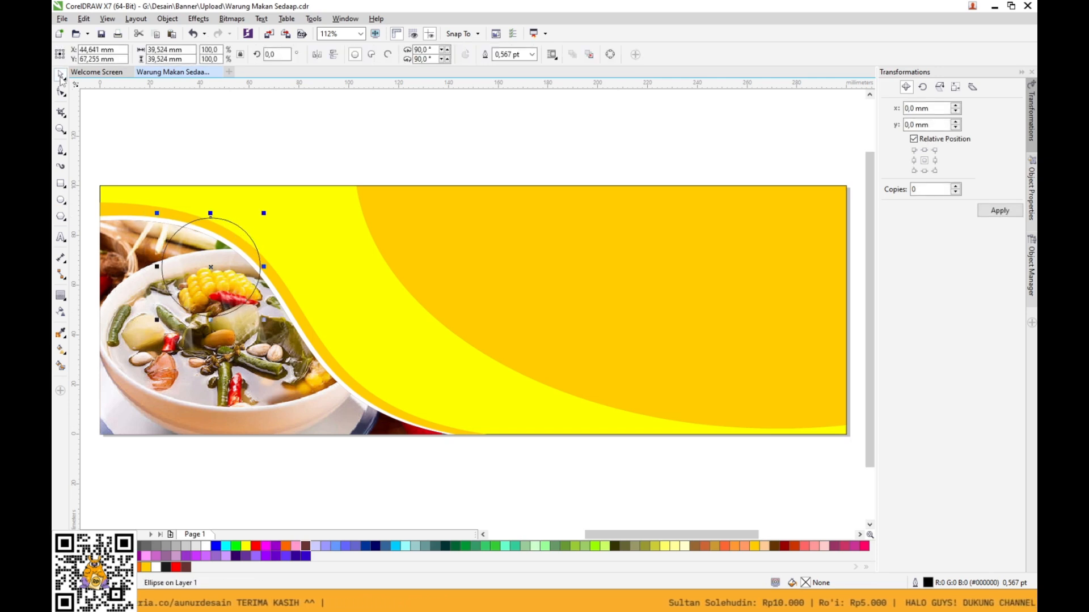
left_click_drag(240, 276, 331, 318)
left_click(336, 283)
left_click(337, 284)
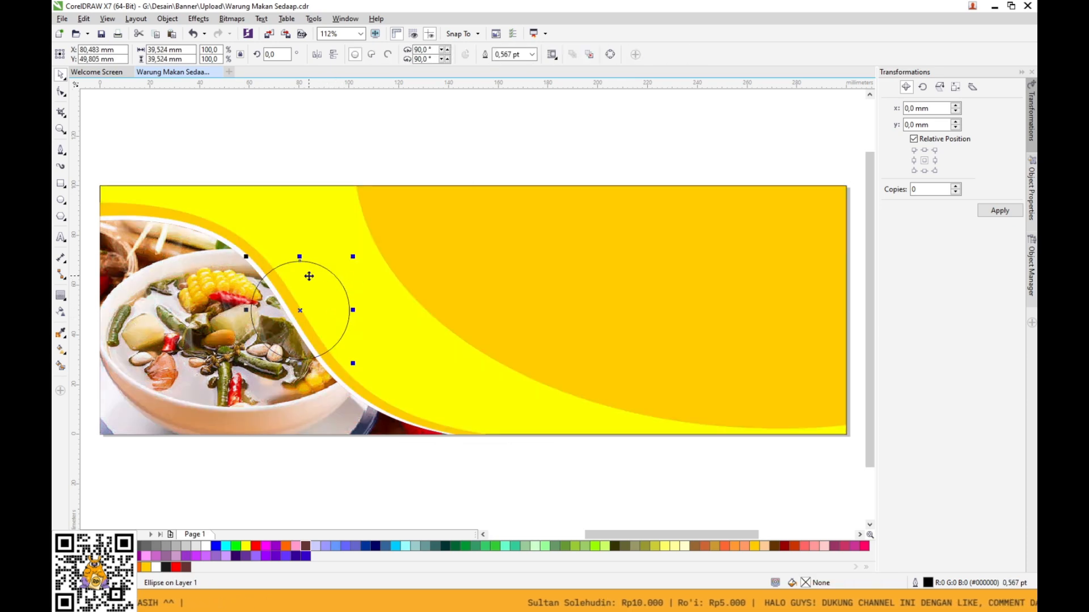
Enlarge the circle to about 47.7 mm in diameter, try a duplicate of it beside the band, and undo the copy.
left_click_drag(352, 258, 366, 247)
left_click_drag(339, 312, 421, 341)
right_click(421, 340)
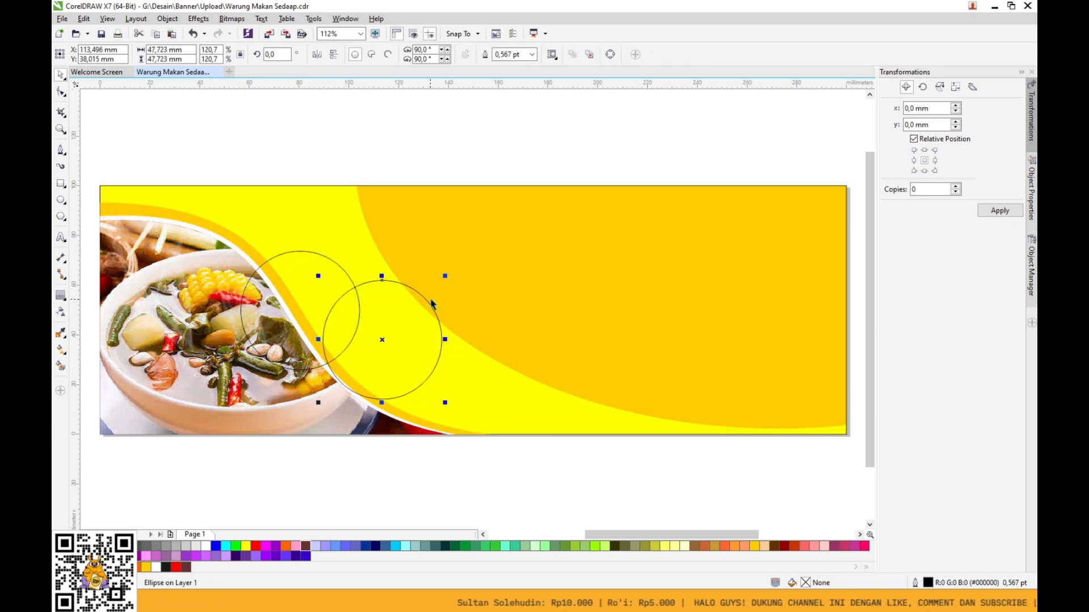
key("ctrl+z")
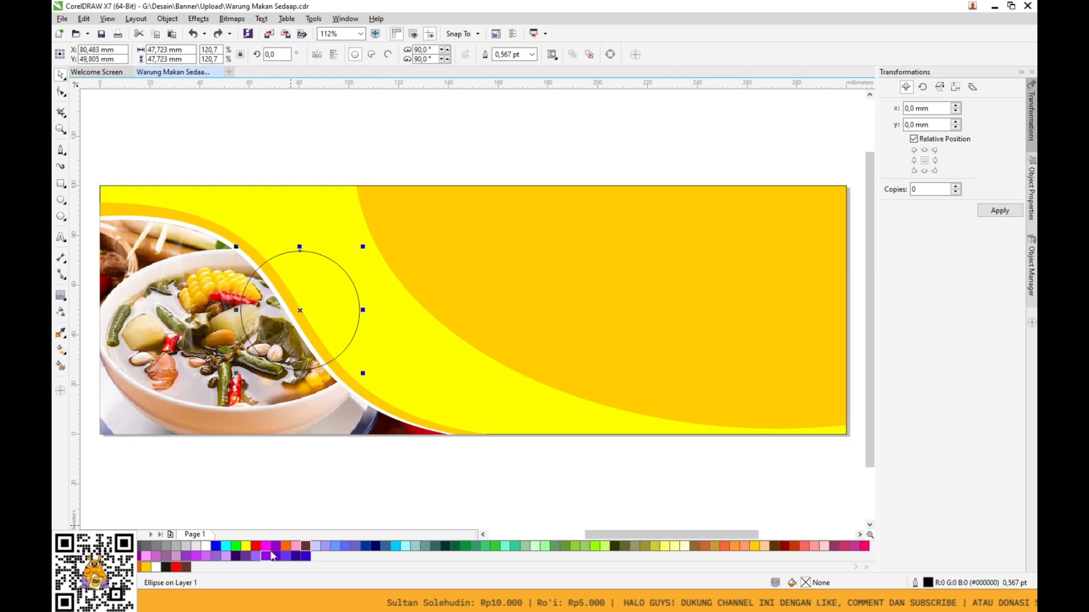
Give the circle a Deep Yellow 8 pt outline with Behind fill and Scale with object enabled.
right_click(146, 568)
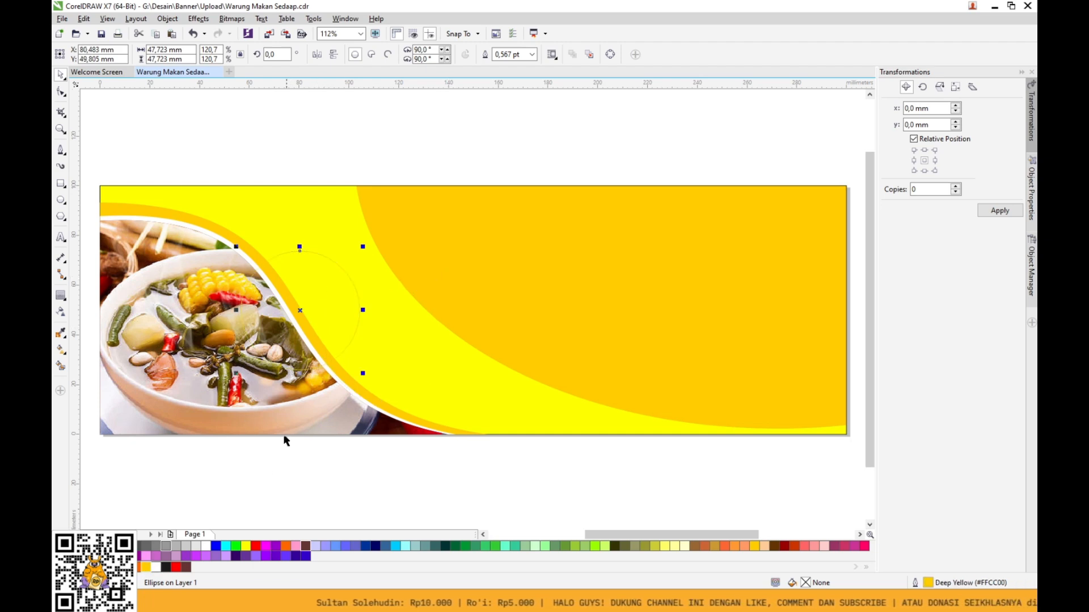
key("F12")
left_click(469, 224)
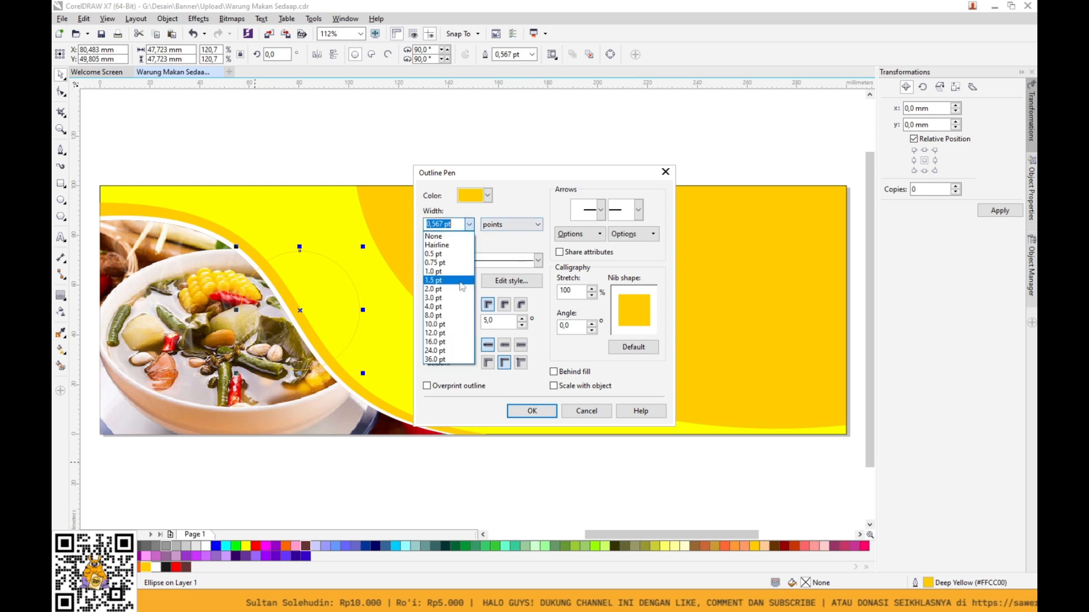
left_click(433, 316)
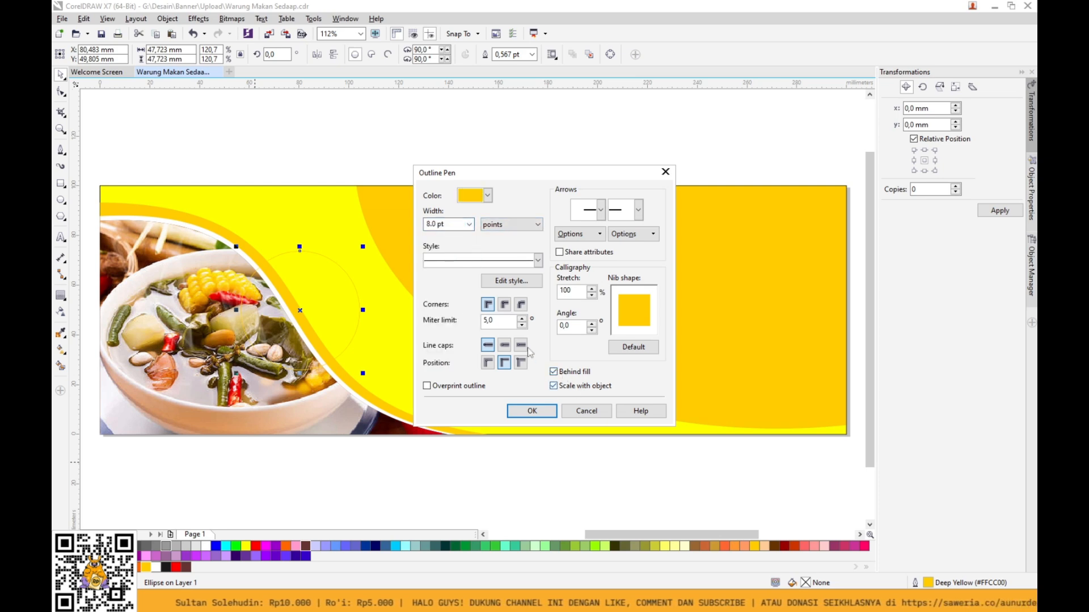
left_click(532, 412)
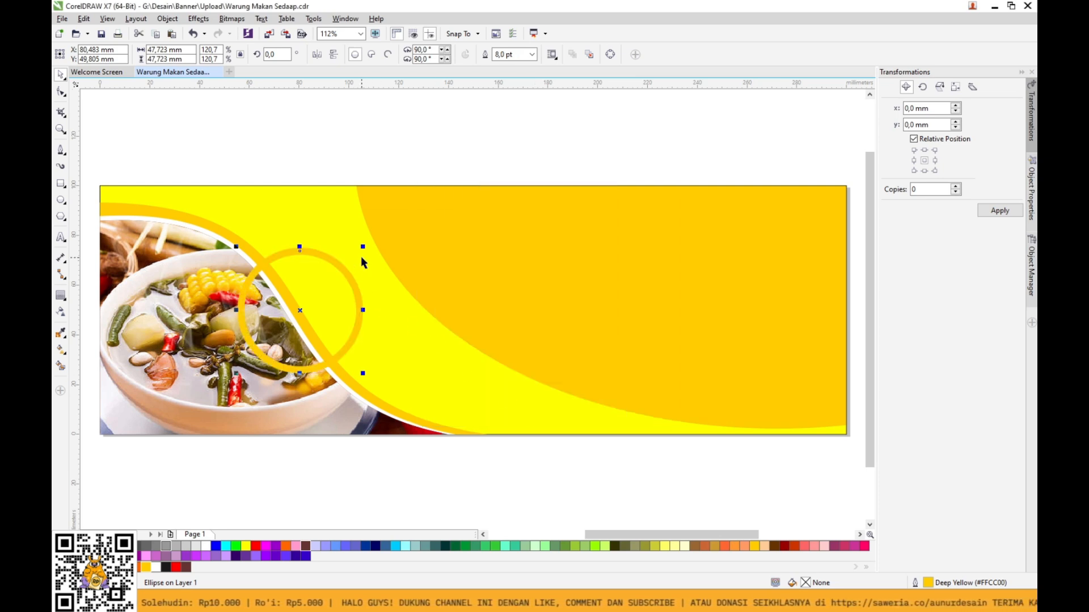
Set the circle's outline width to 5 pt and fill the circle with white.
key("F12")
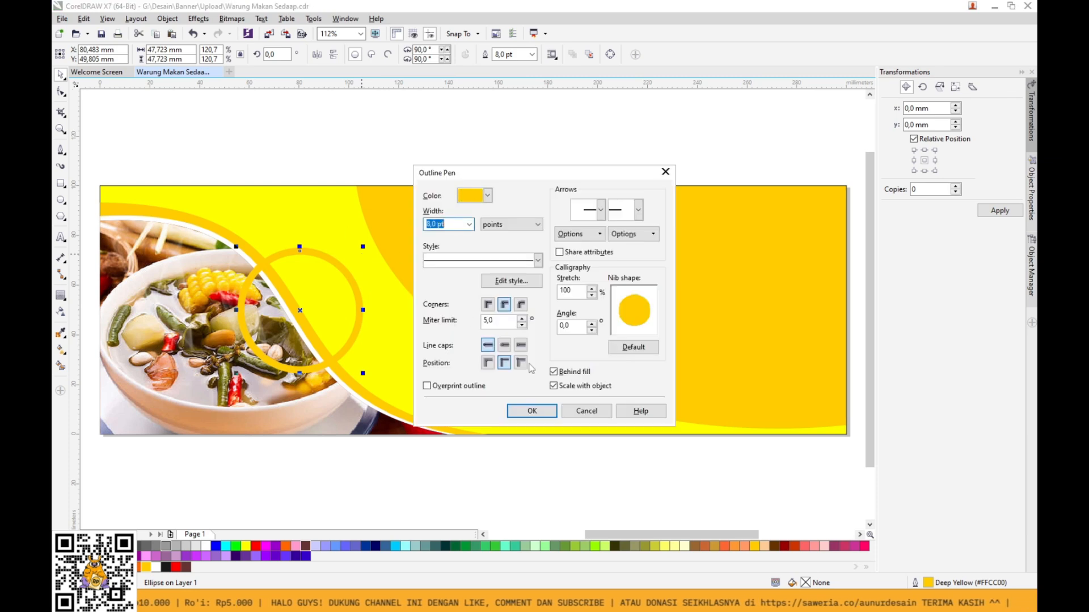
left_click(535, 412)
left_click(461, 466)
left_click(351, 327)
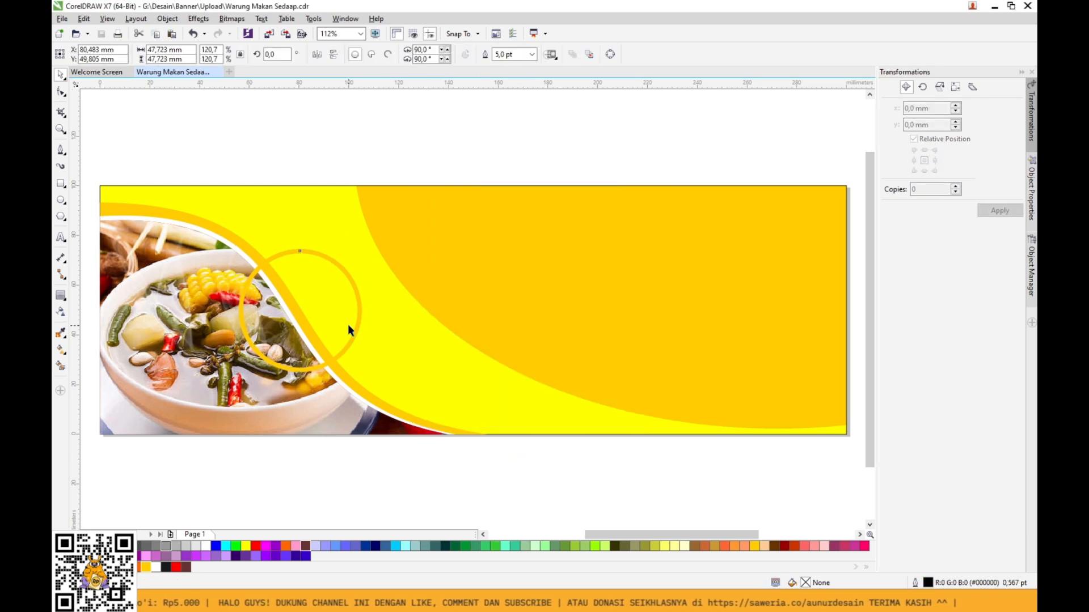
left_click(207, 546)
Copy the white circle at about 34.5 mm diameter, placing the copy near X 110.1, Y 22.7 mm and the original near X 77.7, Y 55.7 mm.
left_click_drag(363, 247, 340, 281)
right_click(341, 280)
left_click_drag(300, 328, 387, 383)
left_click_drag(321, 313, 314, 298)
left_click_drag(377, 385, 374, 378)
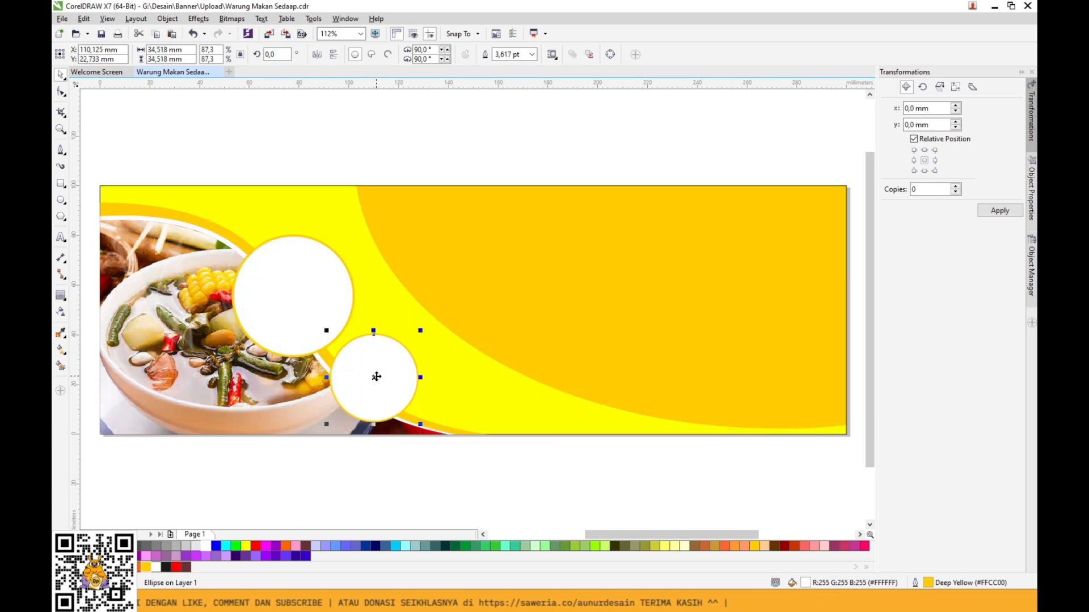
Bring the sambal goreng ati ampela photo from the Bahan Warung Makan folder in File Explorer into the drawing and scale it to 44.6%.
left_click(410, 467)
key("alt+Tab")
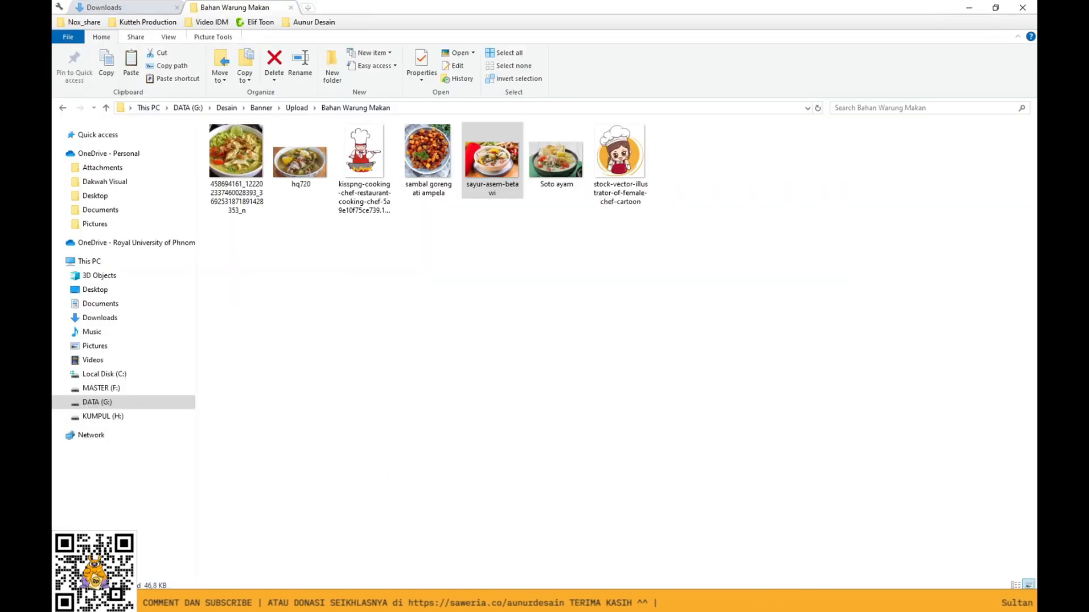
left_click_drag(427, 170, 505, 444)
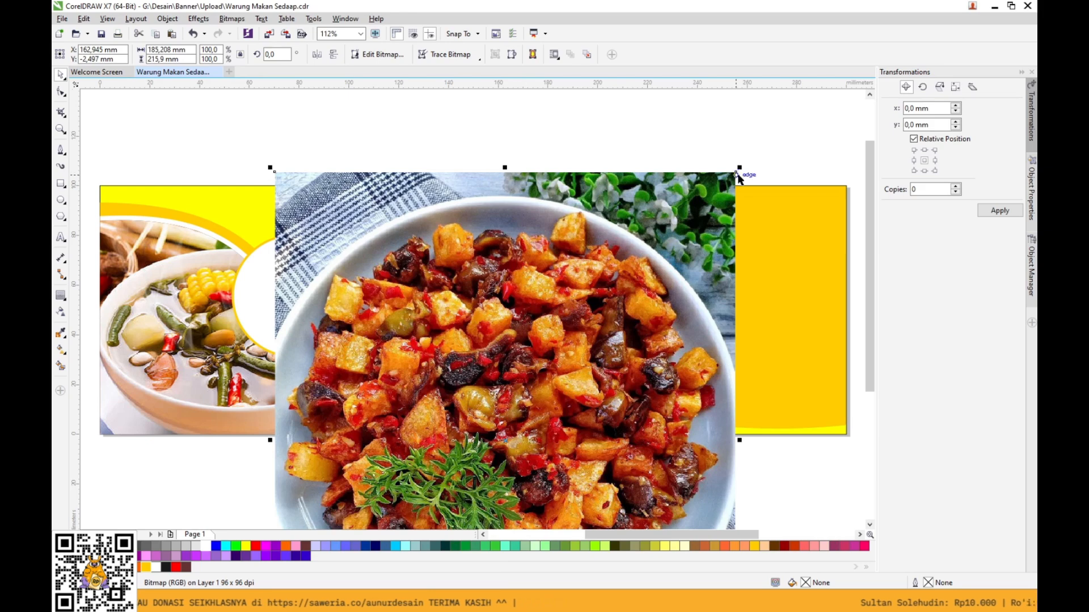
left_click_drag(736, 172, 630, 321)
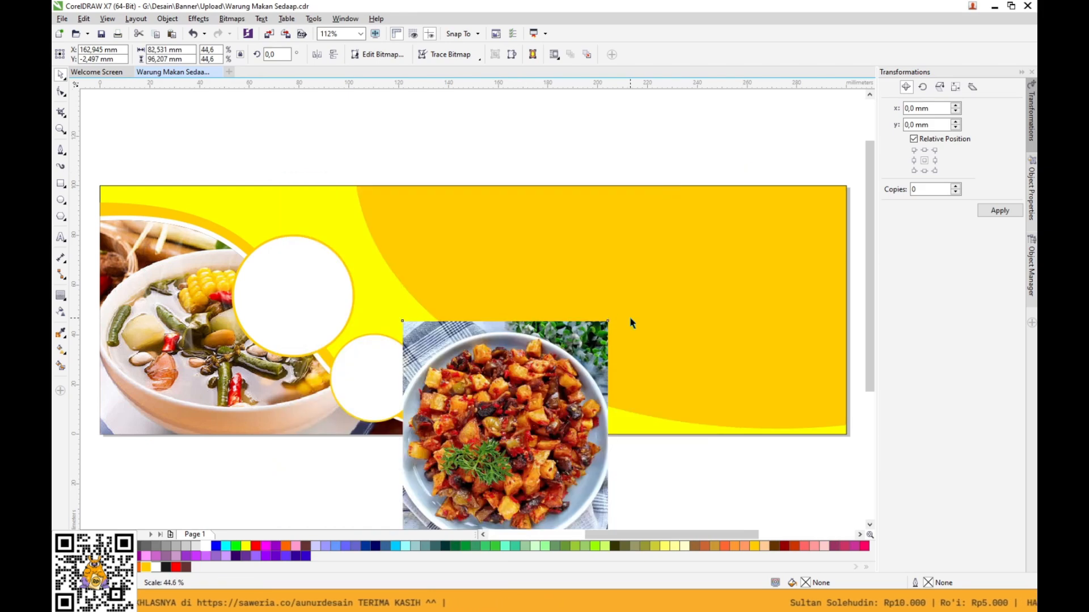
left_click_drag(554, 450, 619, 414)
PowerClip the sambal goreng photo inside the smaller white circle.
right_click(618, 414)
left_click(612, 13)
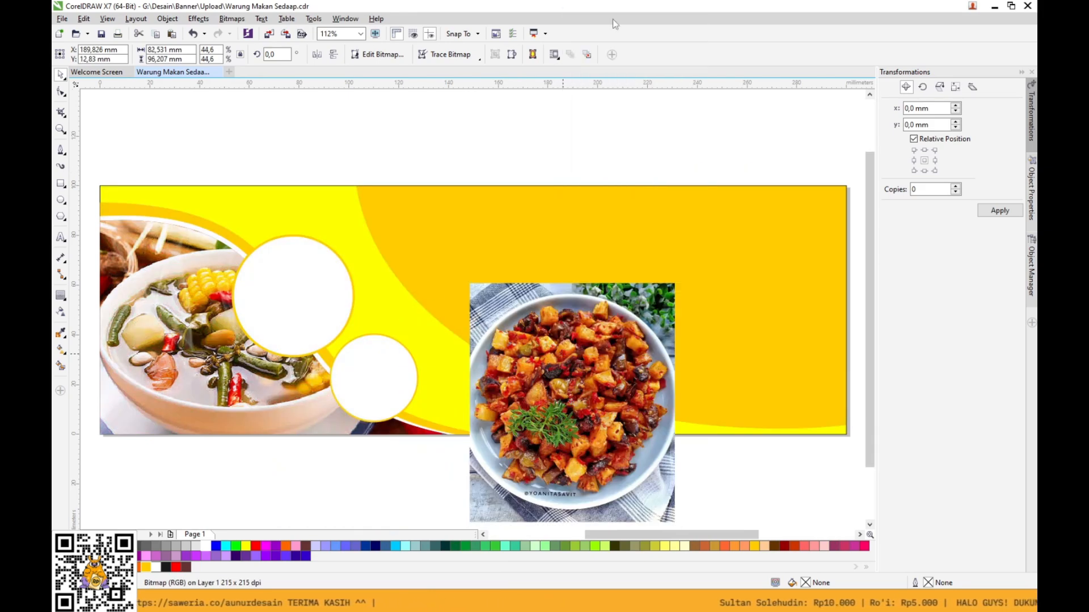
left_click(397, 361)
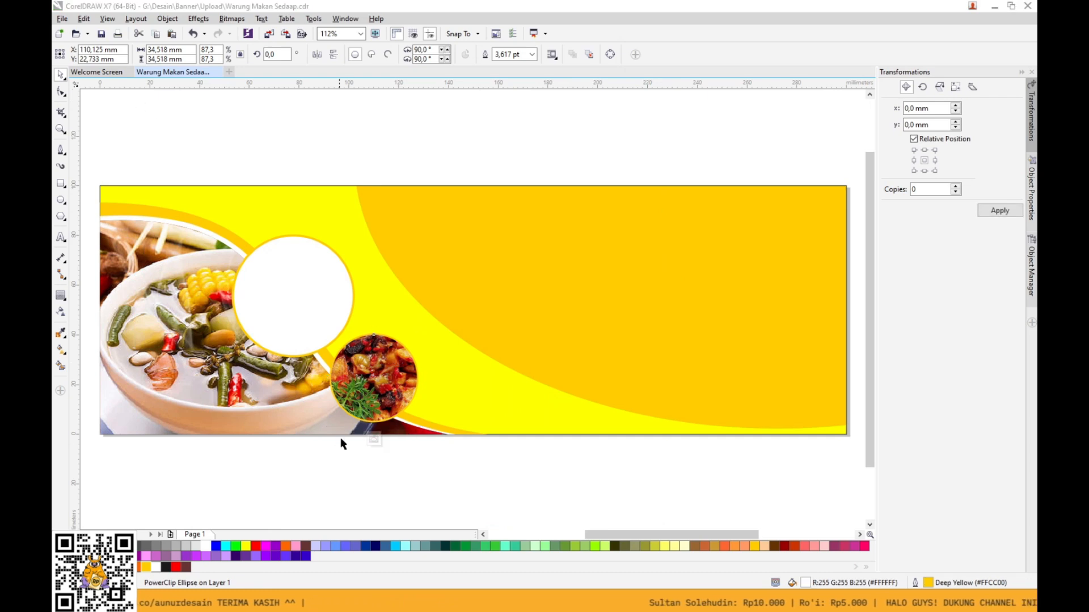
Edit the smaller circle's PowerClip contents, scale the photo to 21.9% so the dish fits the circle, and finish editing.
left_click(343, 440)
left_click_drag(479, 501, 425, 478)
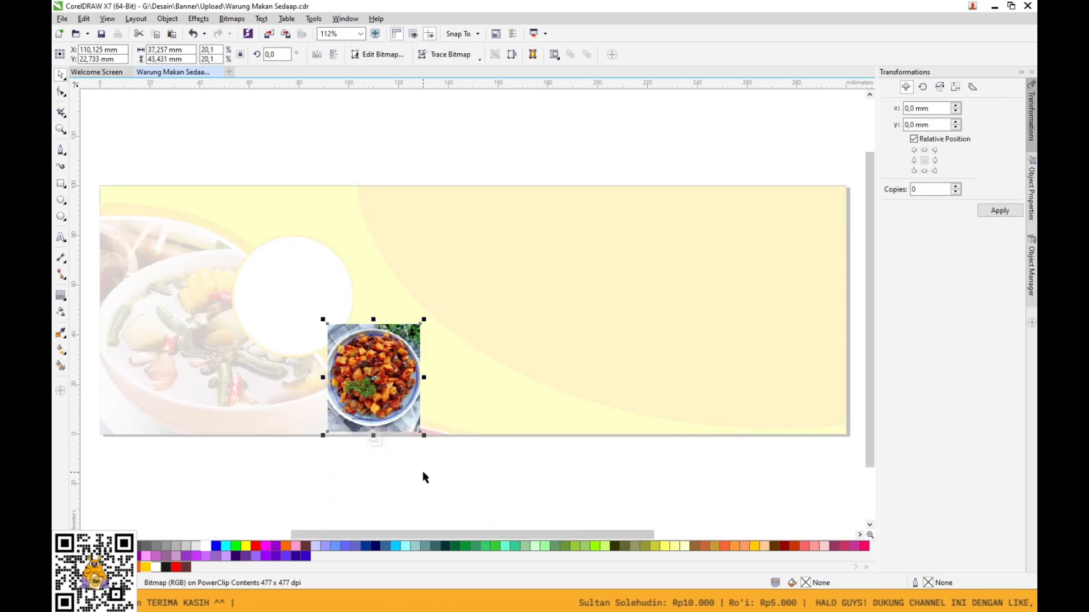
left_click_drag(422, 436, 425, 442)
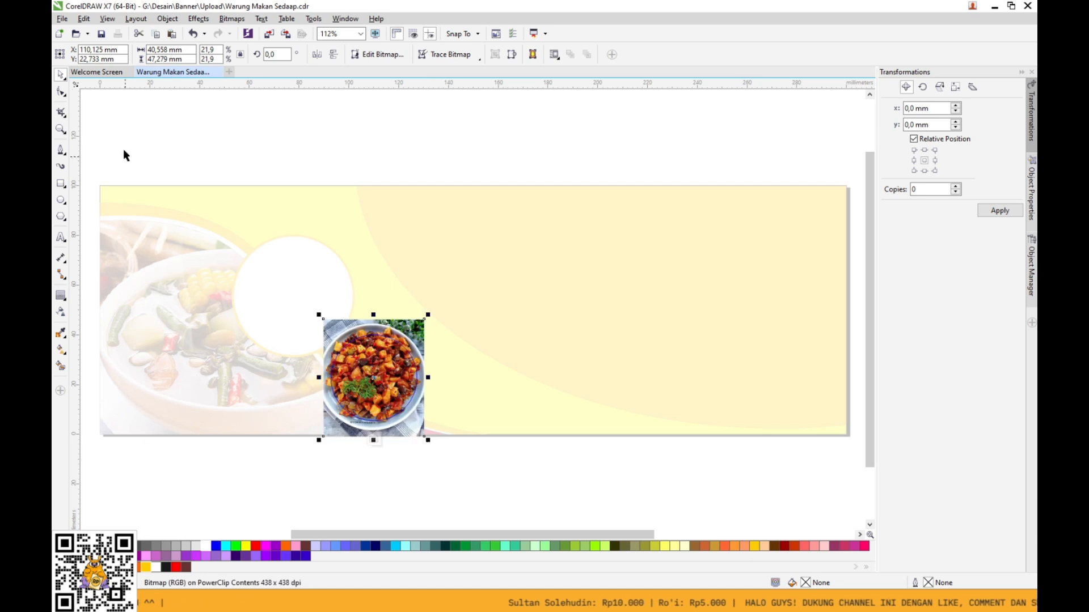
left_click(372, 440)
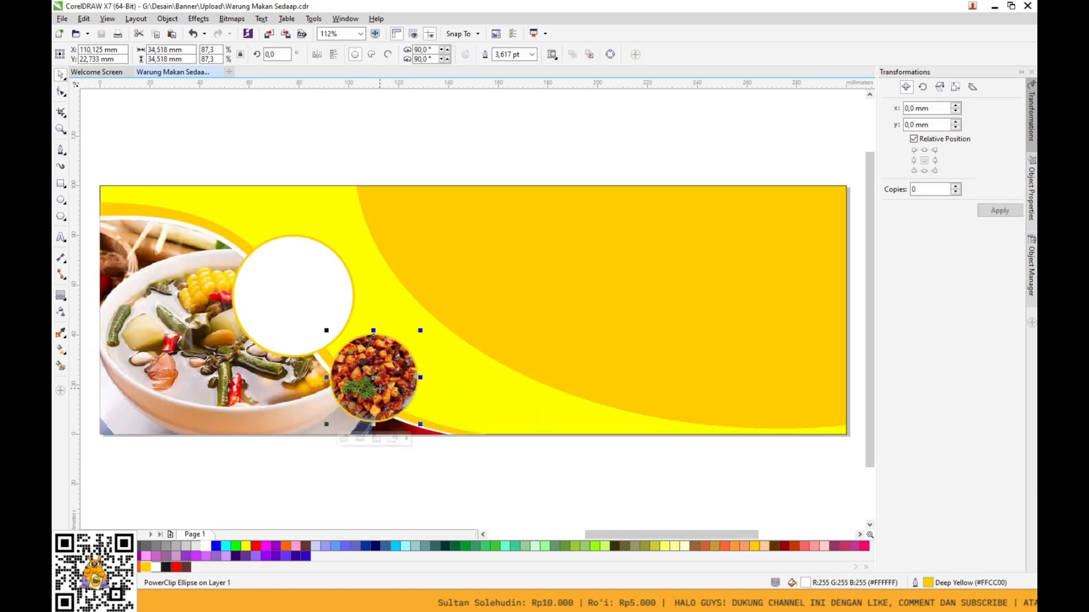
Set the outline width to 5 pt on the small photo circle and 6 pt on the larger white circle.
key("F12")
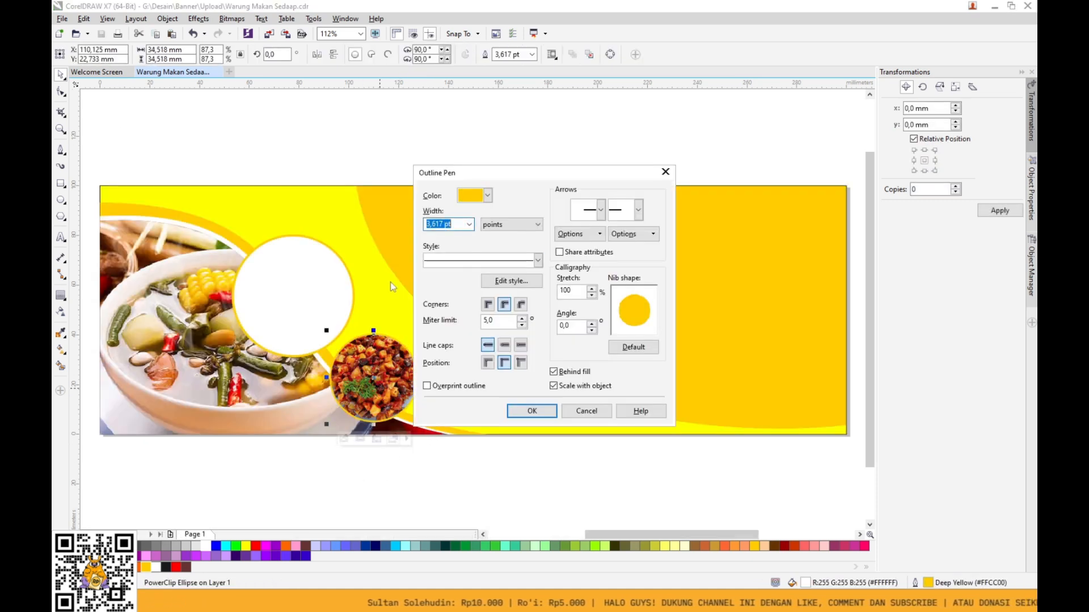
type("5")
key("Return")
left_click(317, 326)
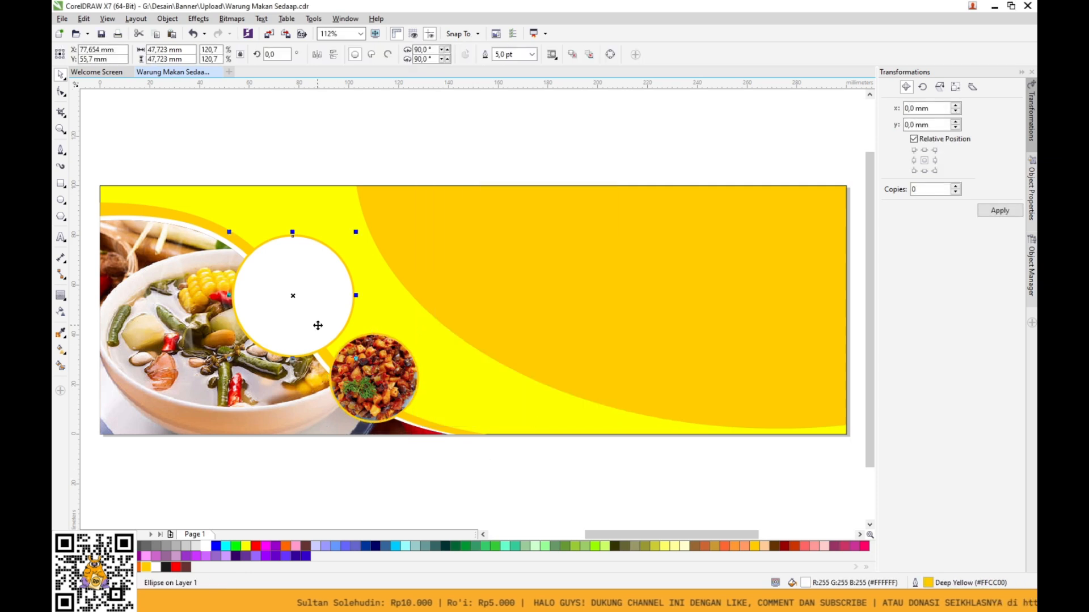
key("F12")
left_click(545, 410)
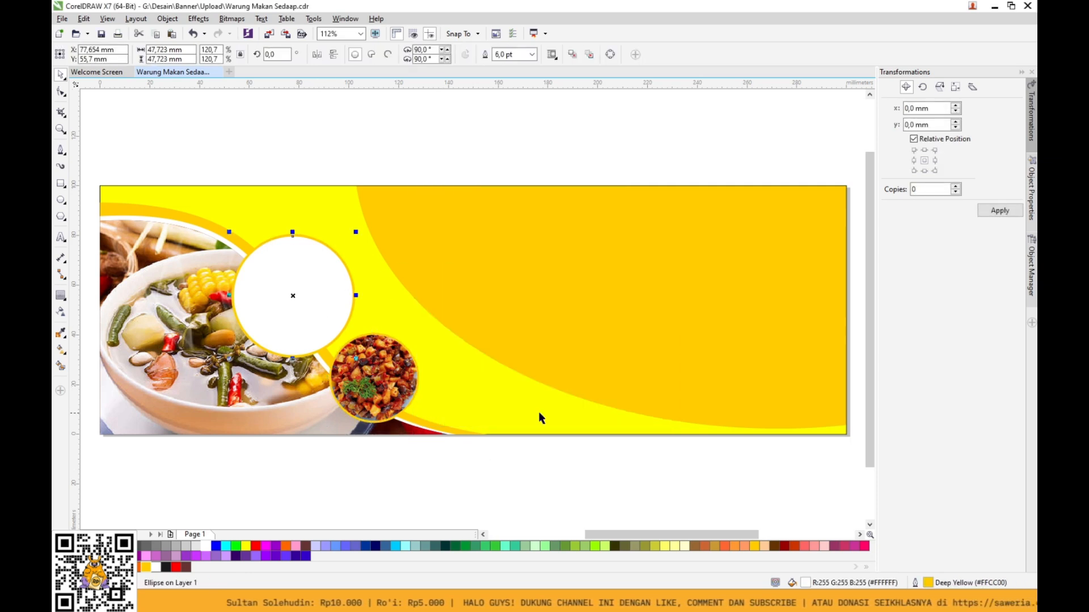
Bring the yellow chicken soup photo with the lime slice from the File Explorer folder into the drawing and scale it to 33.2%.
left_click(506, 463)
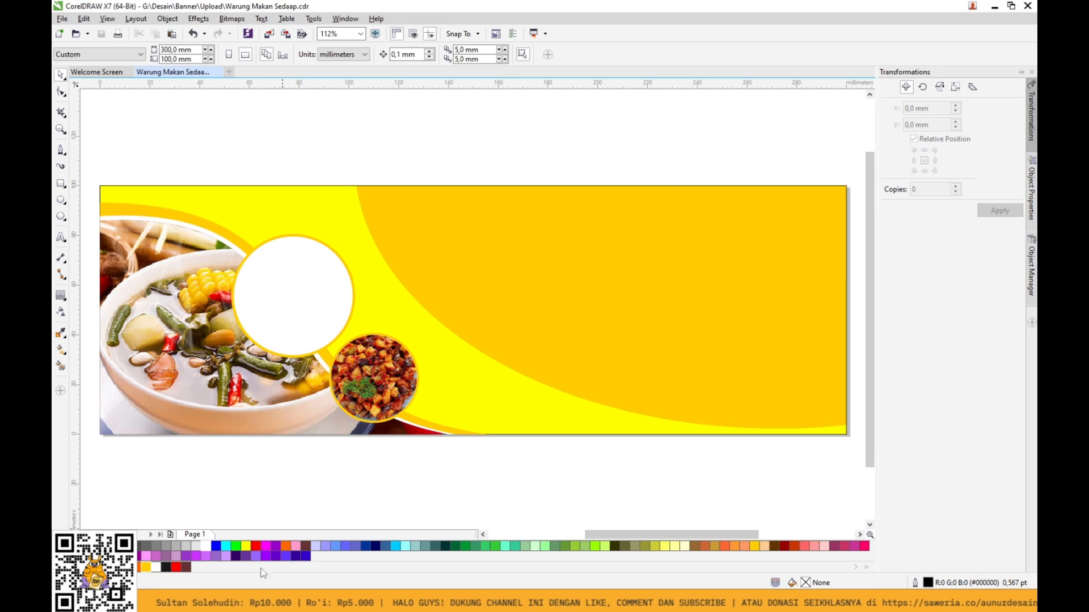
left_click(248, 600)
left_click_drag(226, 152, 511, 453)
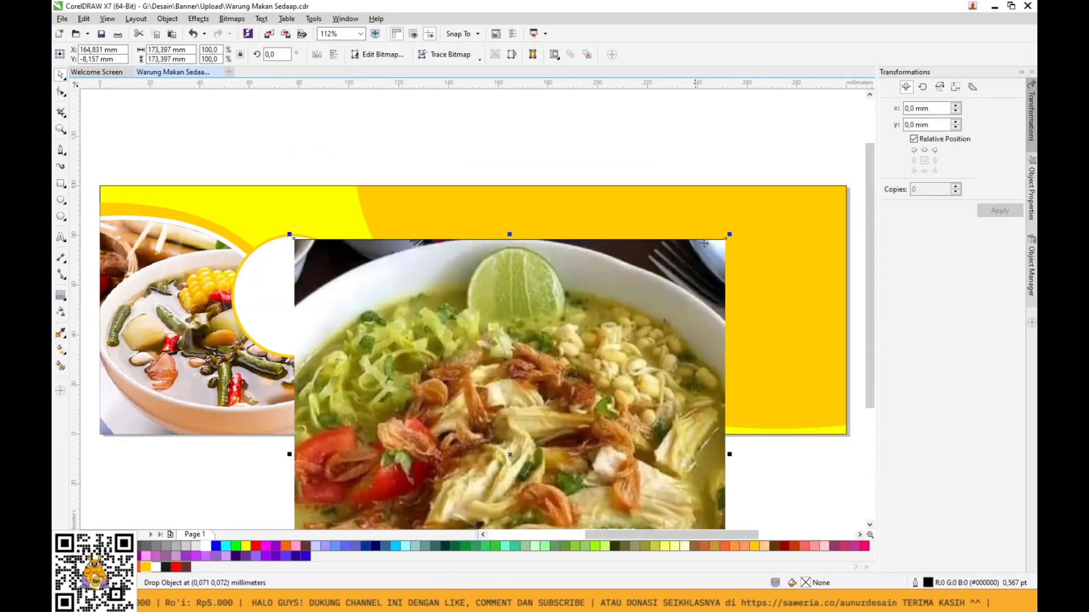
left_click_drag(730, 234, 585, 378)
PowerClip the chicken soup photo inside the larger white circle.
right_click(538, 429)
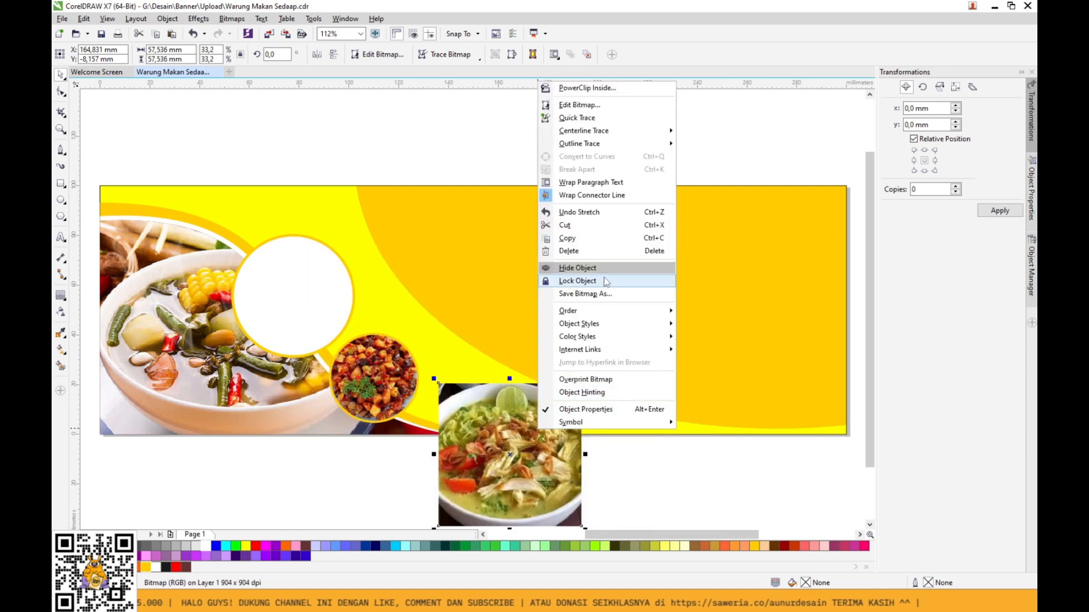
left_click(587, 88)
left_click(333, 308)
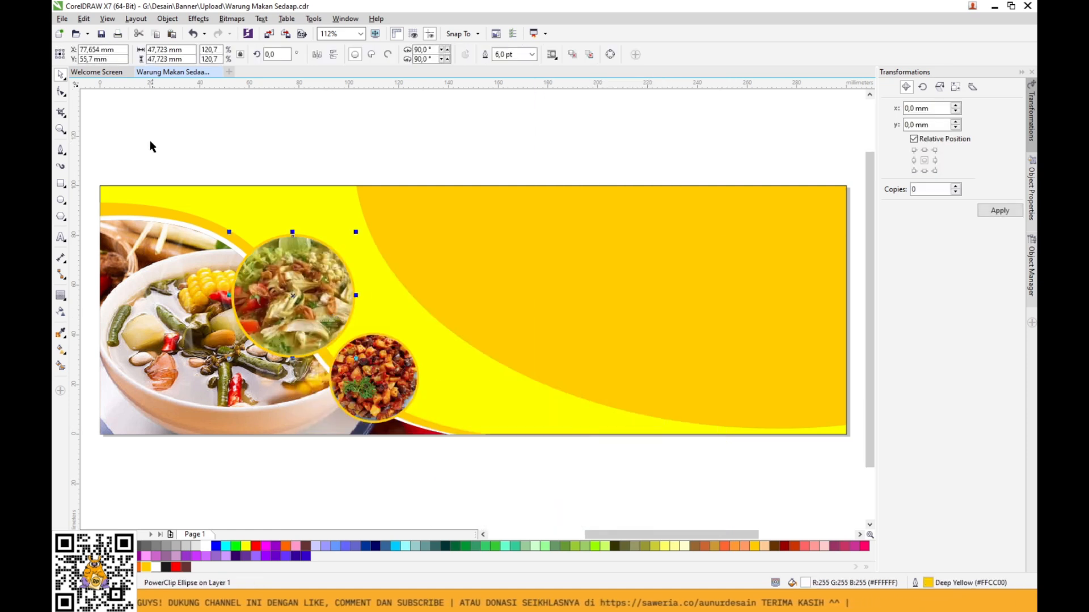
Edit the larger circle's PowerClip contents, slightly raise the soup photo's brightness and contrast, and finish editing.
left_click(305, 294, "ctrl")
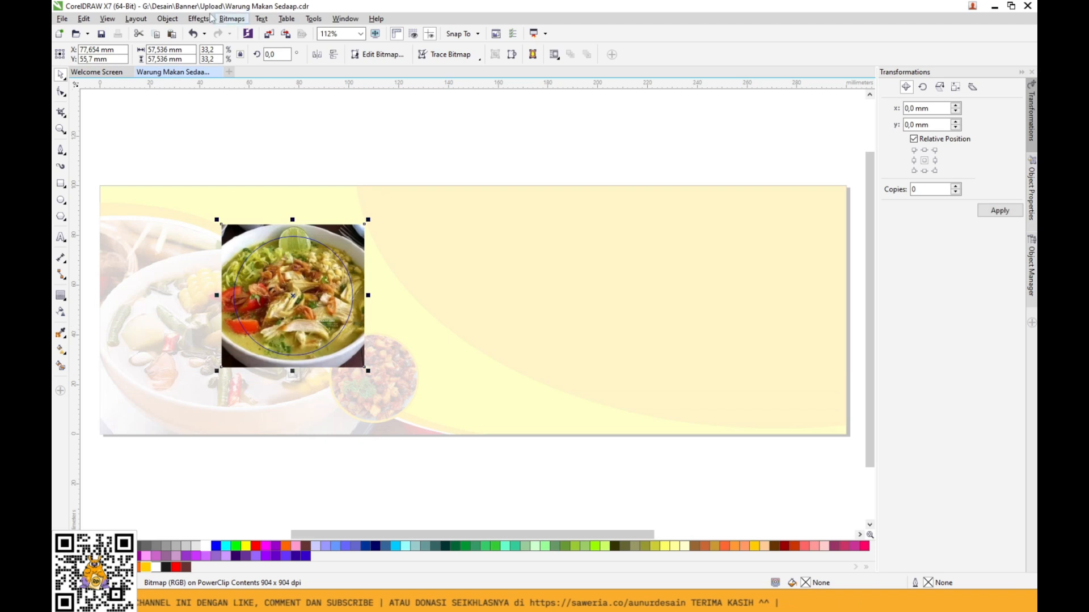
left_click(199, 18)
mouse_move(229, 50)
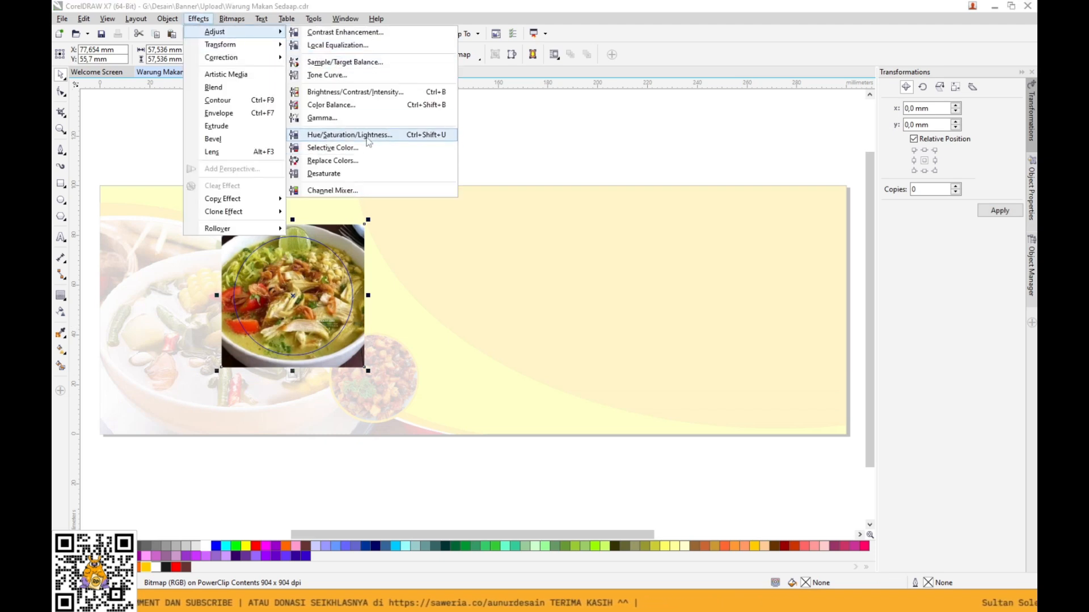
left_click(355, 92)
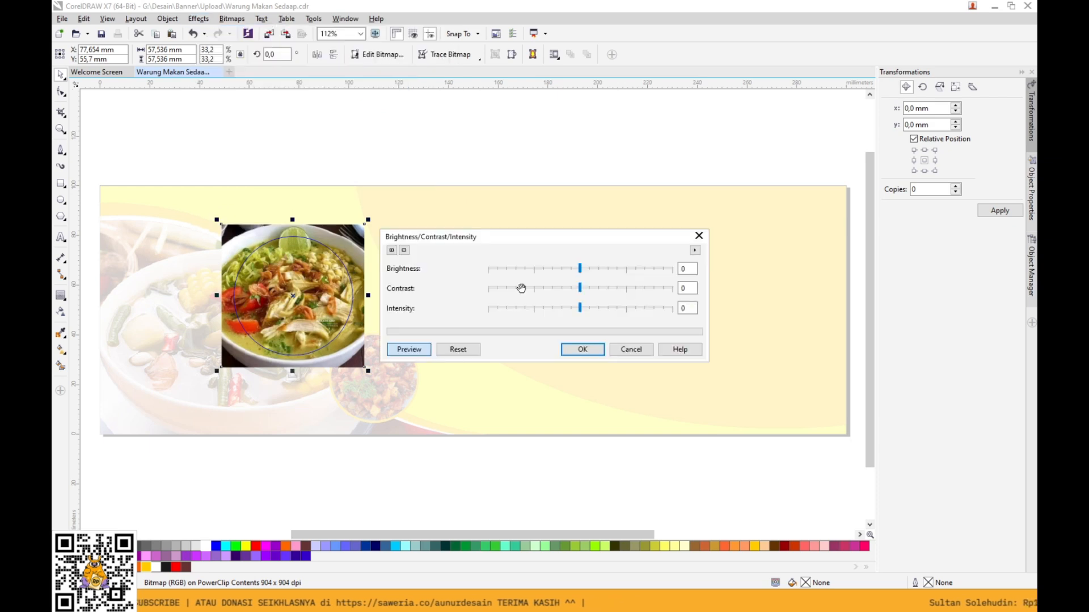
left_click(595, 270)
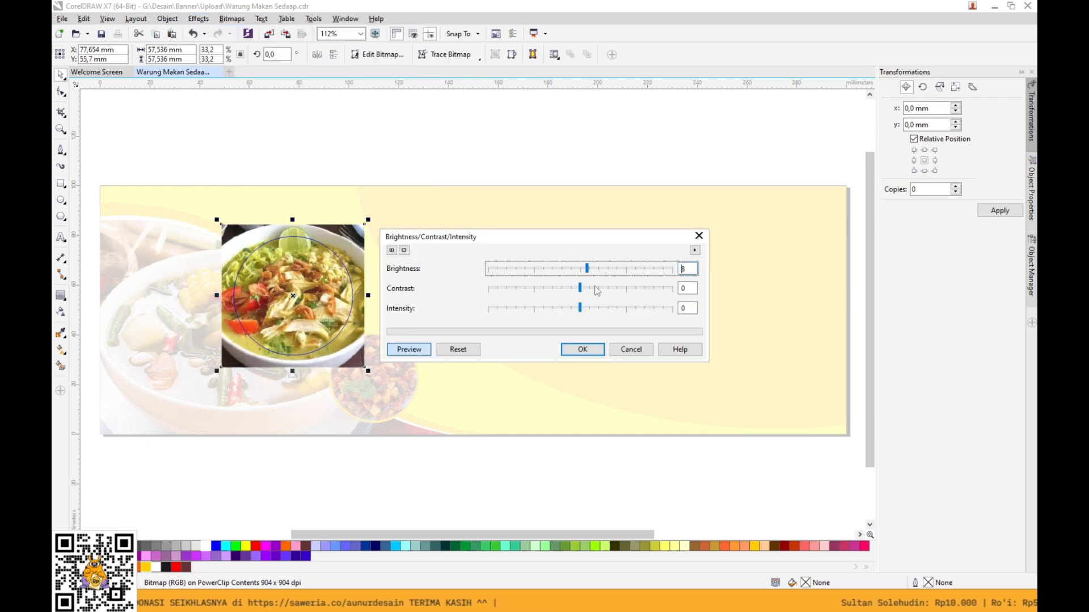
left_click(595, 289)
left_click(583, 349)
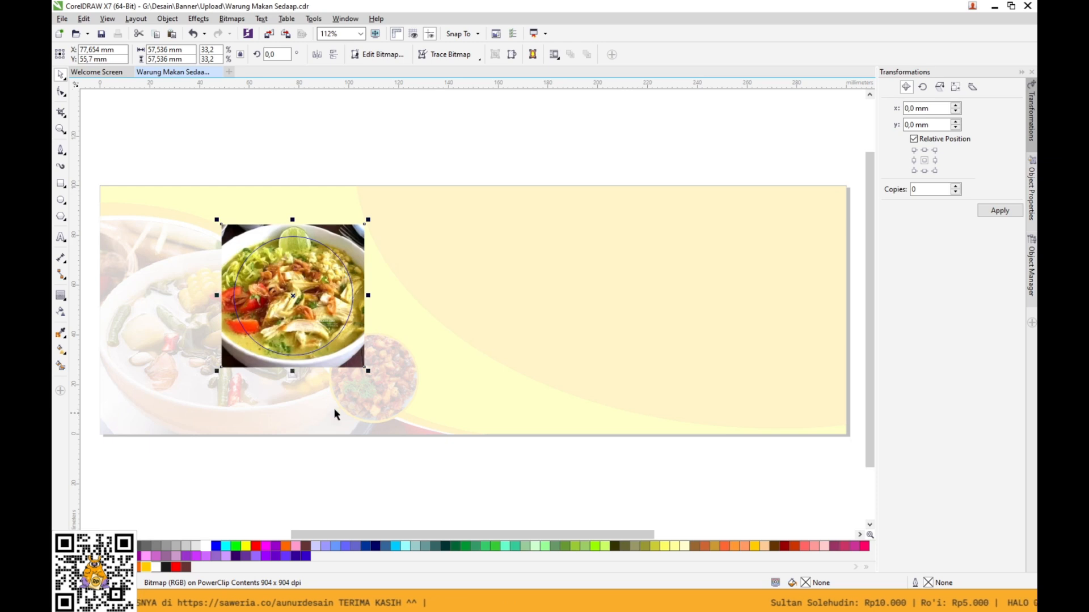
left_click(292, 375)
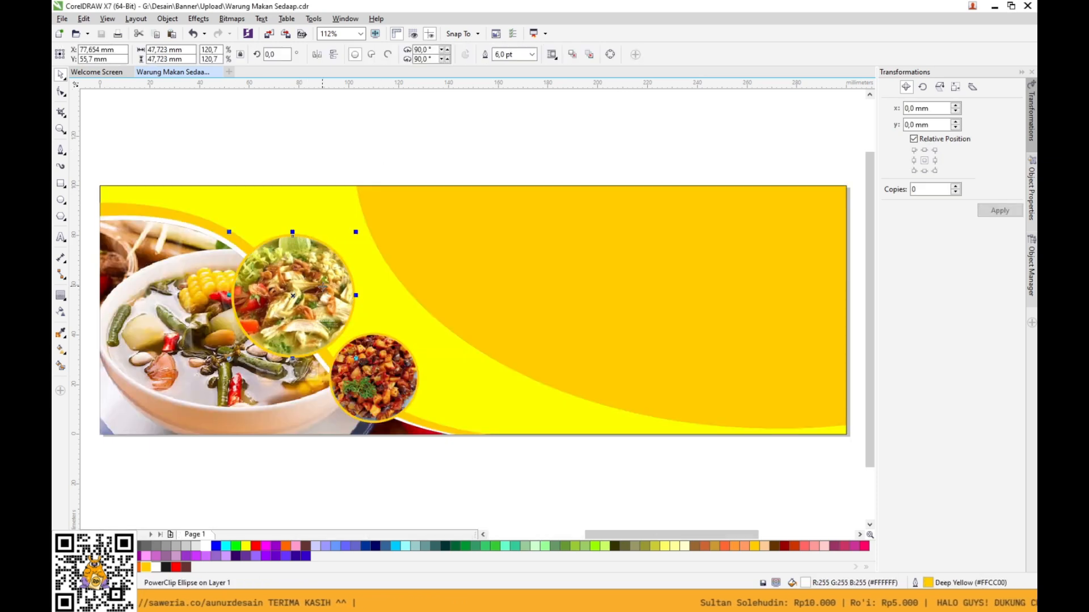
Apply drop shadows to the large and small photo circles, offset about 1.3 mm to the right and 1.7 mm down.
scroll(321, 266, "up", 2)
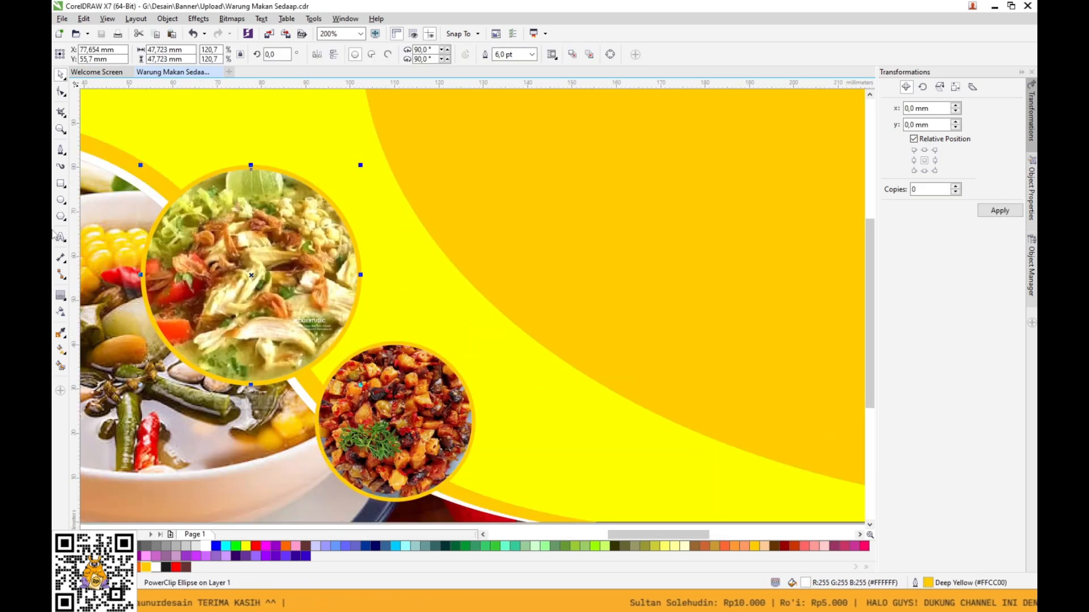
left_click(65, 300)
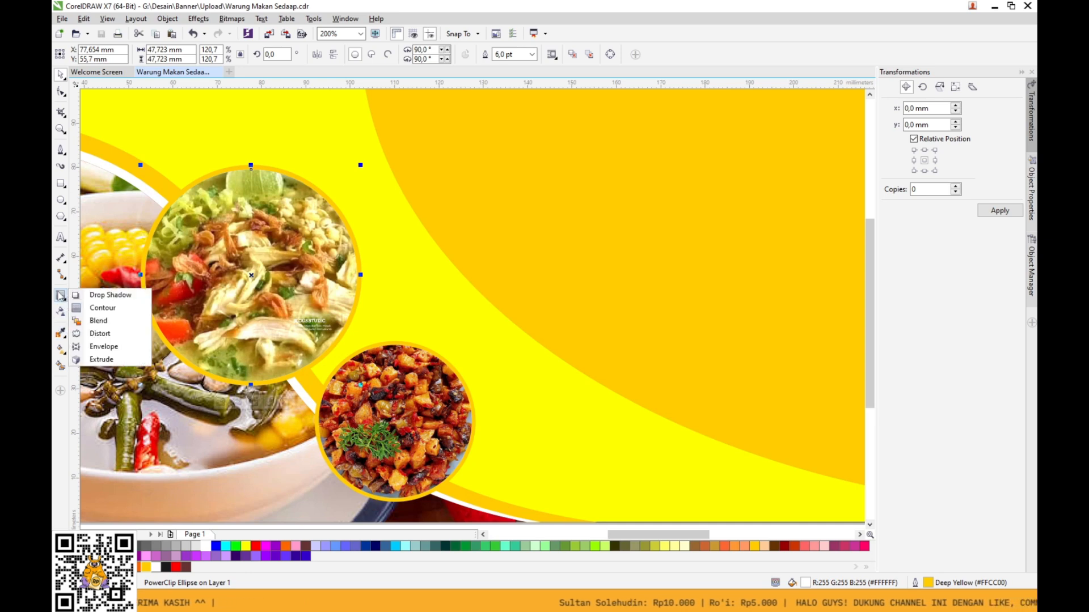
left_click(61, 334)
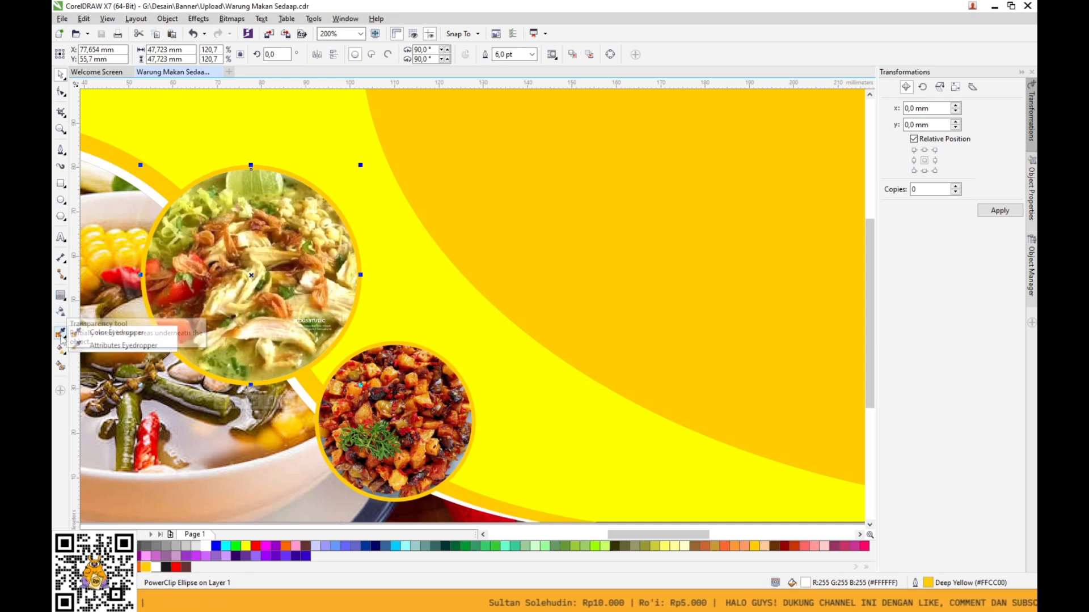
left_click(64, 353)
left_click(62, 278)
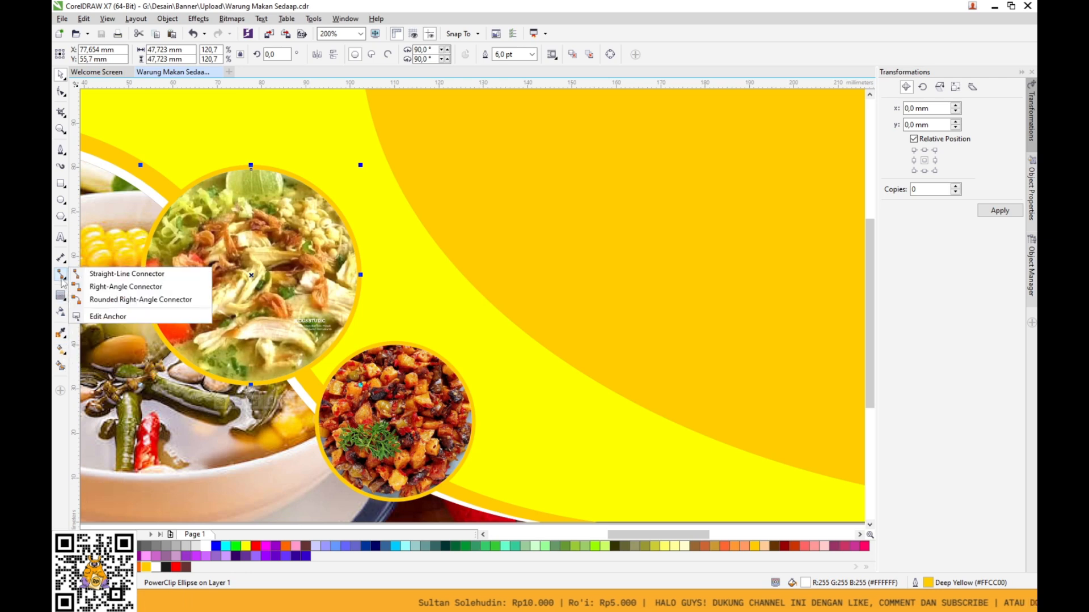
left_click(62, 294)
left_click(165, 293)
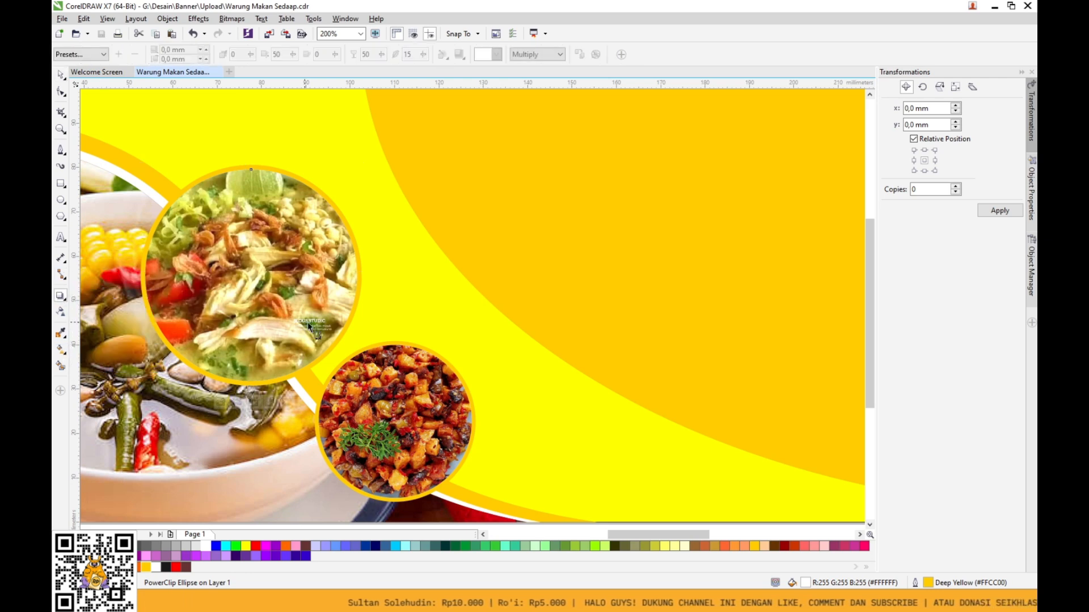
mouse_move(250, 275)
left_mouse_down()
mouse_move(312, 367)
mouse_move(260, 284)
left_mouse_up()
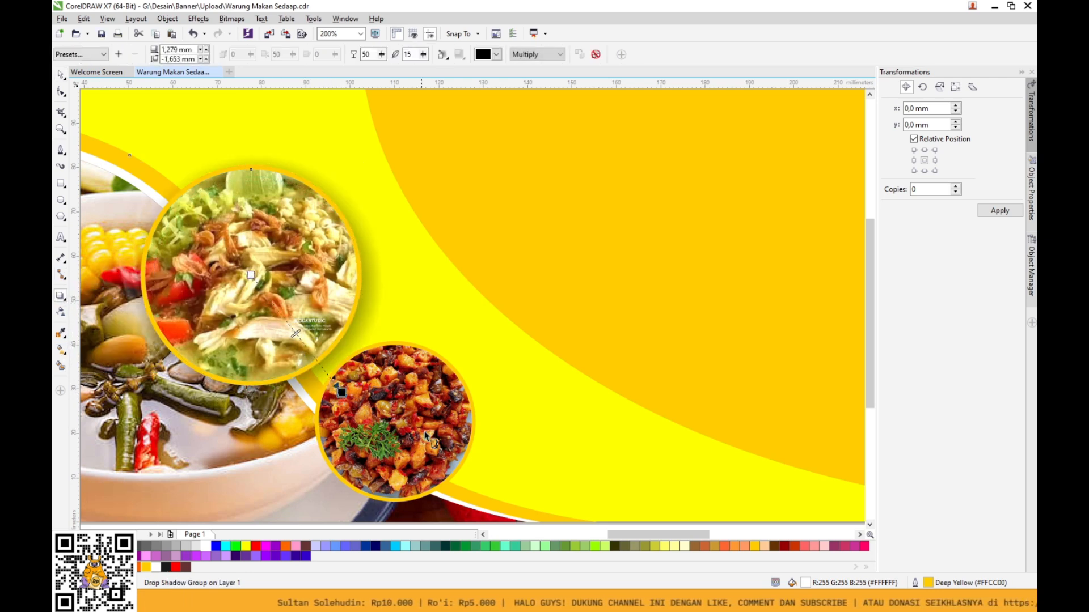
left_click_drag(396, 421, 461, 509)
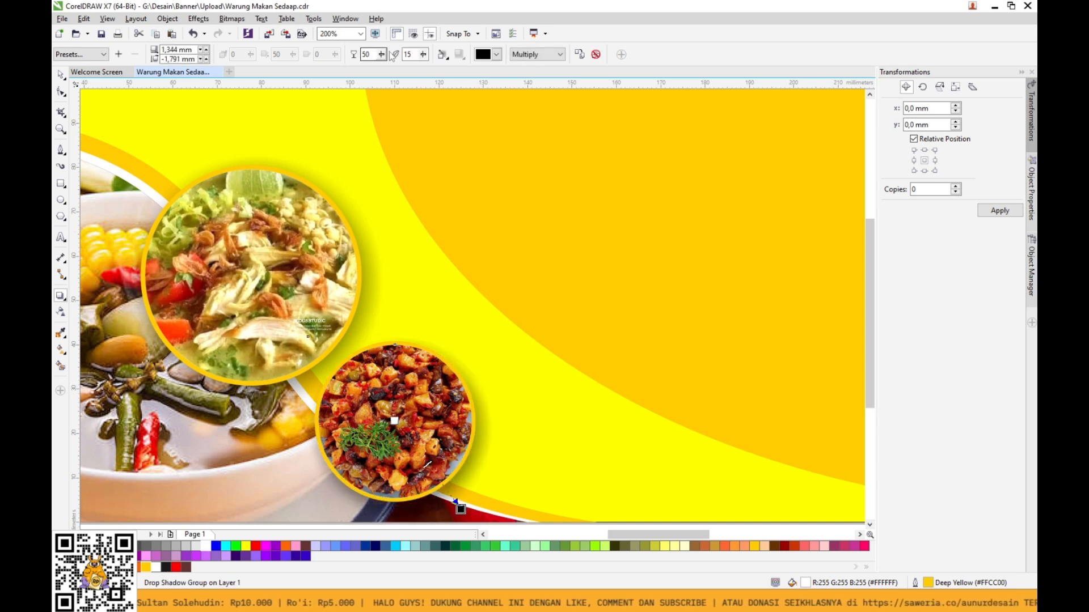
Set the small photo circle's drop shadow to opacity 30 and feathering 5.
double_click(366, 54)
type("30")
key("Tab")
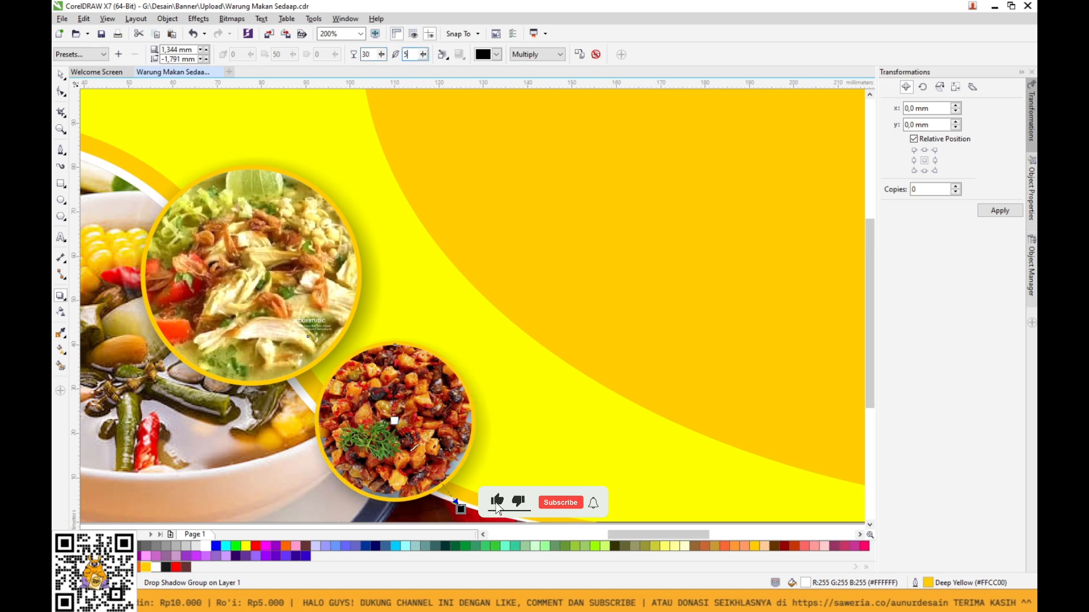
type("5")
key("Return")
Set the large photo circle's drop shadow to opacity 30 and feathering 5, and finish shadow editing.
left_click(277, 281)
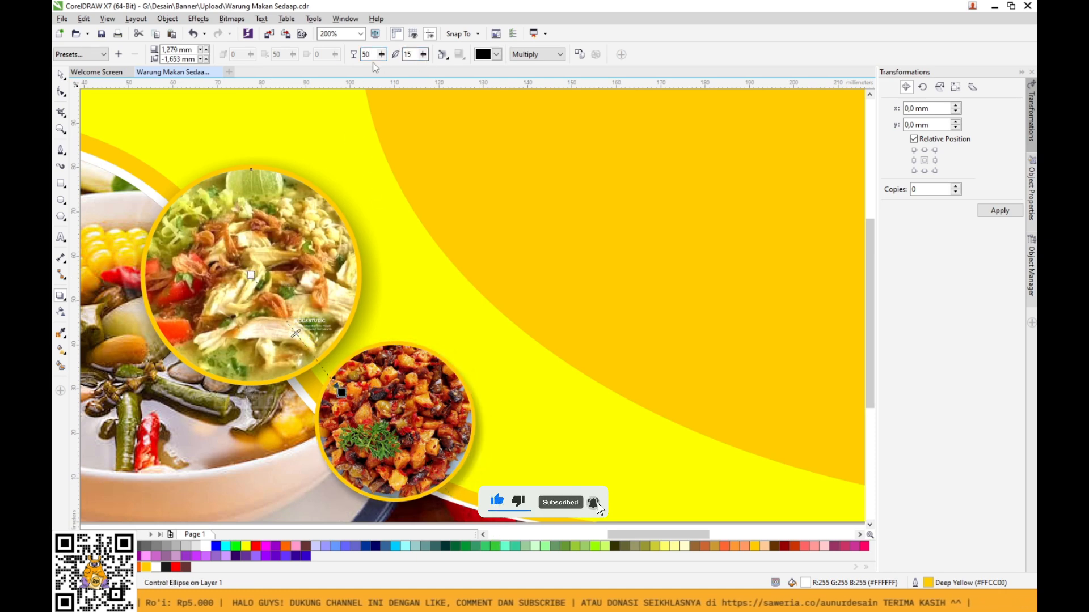
key("Tab")
type("5")
key("Return")
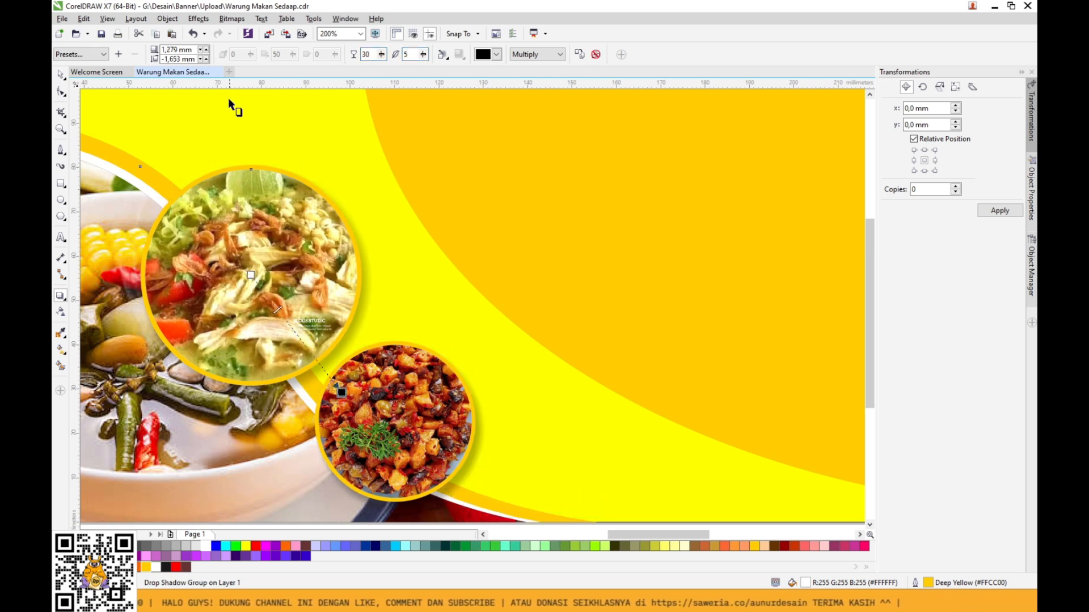
left_click(61, 75)
scroll(267, 313, "down", 1)
left_click(400, 447)
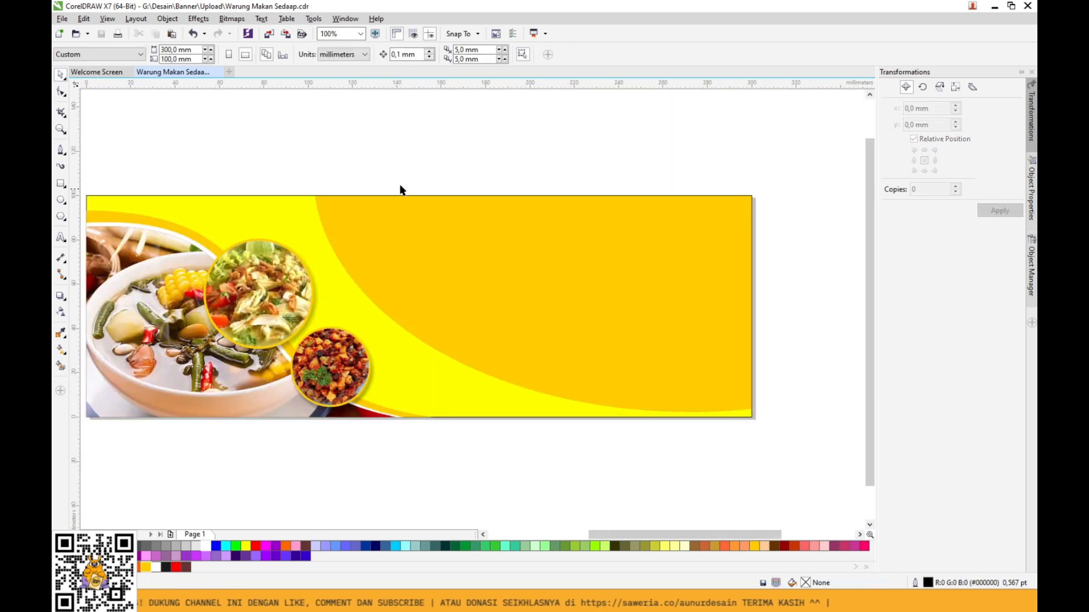
PowerClip the curved food photo shapes and both shadowed photo circles inside the 300 × 100 mm banner rectangle.
scroll(410, 189, "down", 1)
left_click_drag(228, 185, 446, 348)
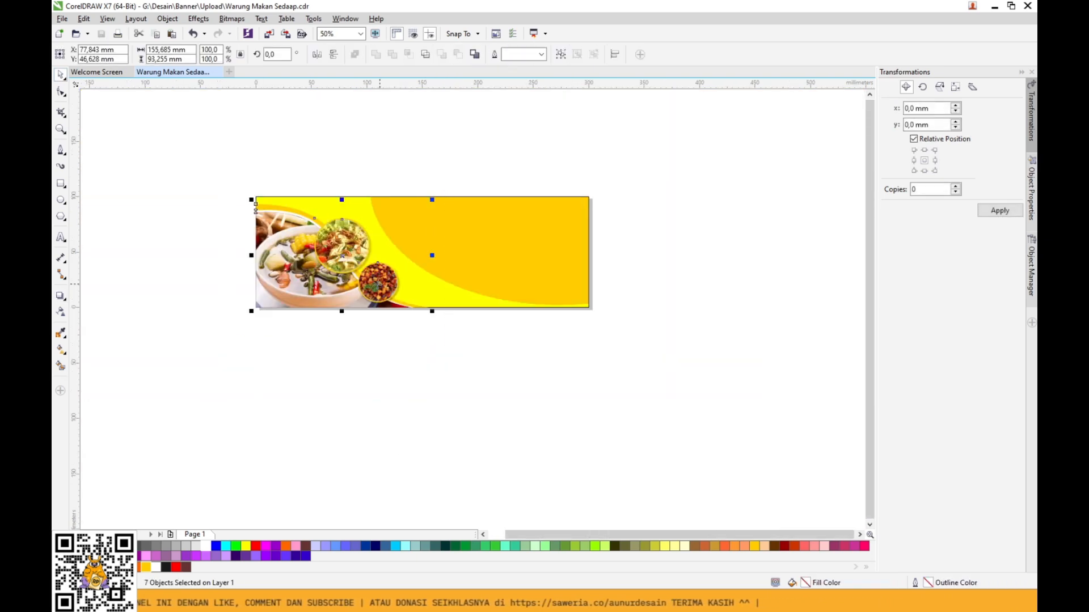
right_click(378, 286)
left_click(448, 290)
left_click(448, 287)
left_click(464, 166)
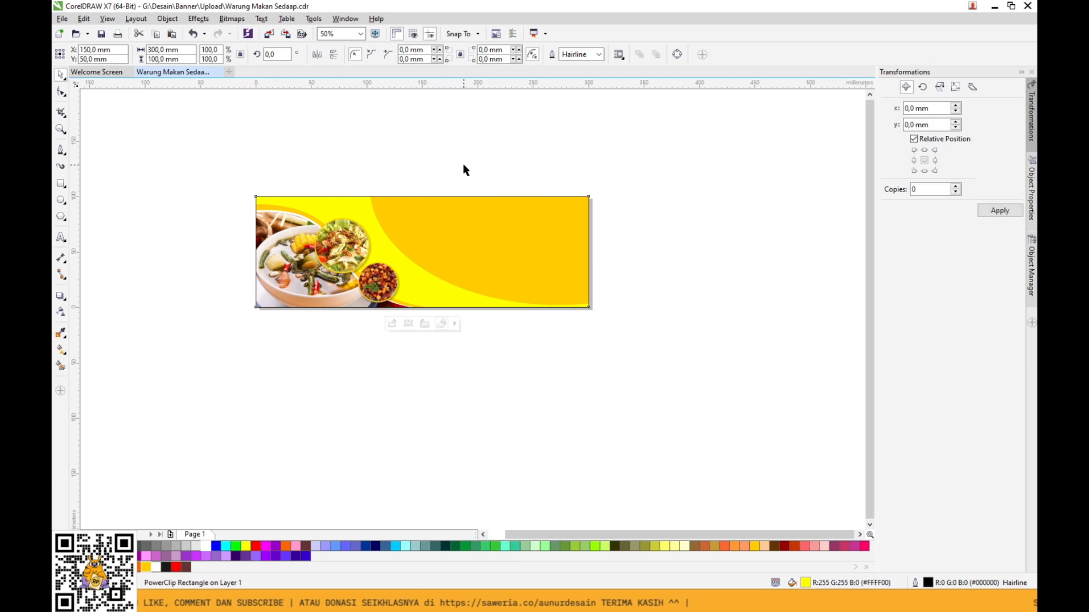
key("shift+F4")
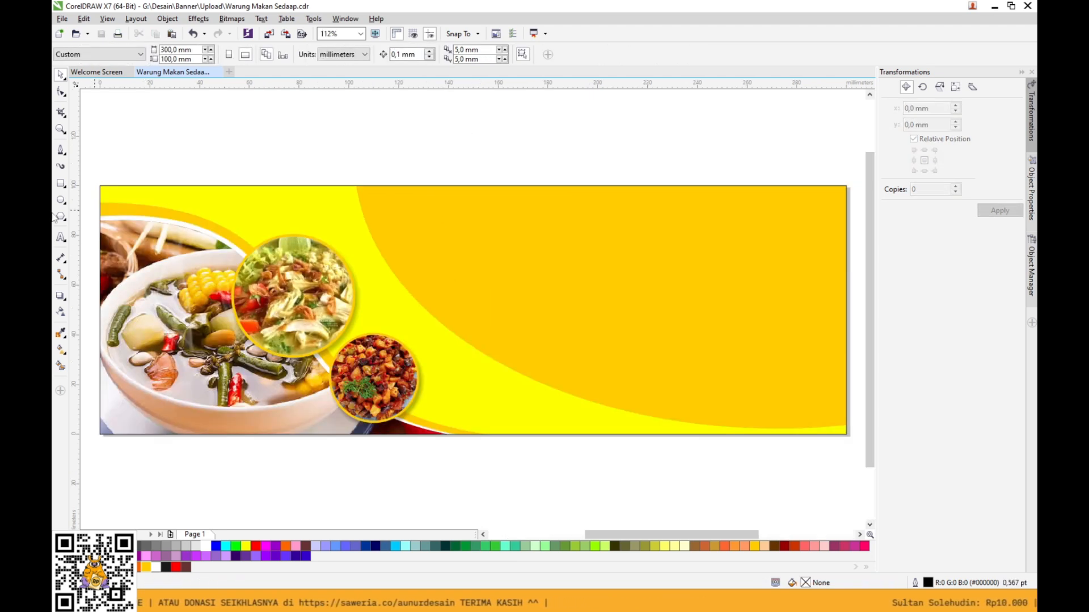
Add the text "Warung Makan" on the orange shape, enlarge it to about 148 mm wide and place it near the banner's upper edge.
left_click(61, 238)
left_click(460, 245)
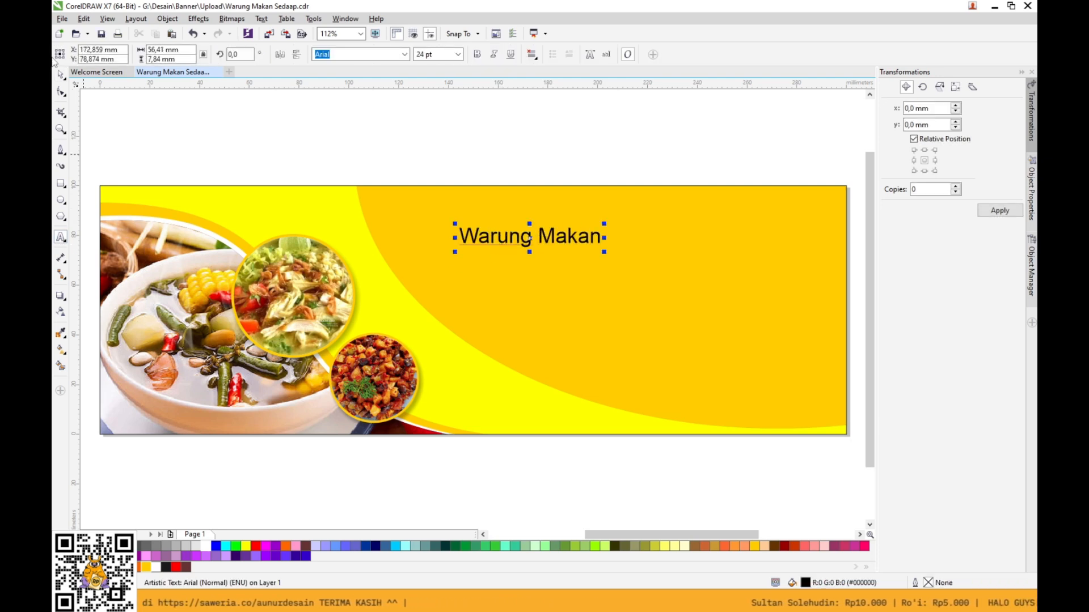
left_click_drag(605, 252, 849, 338)
left_click_drag(802, 250, 764, 226)
Set the Warung Makan heading's font to Baloo.
left_click(405, 54)
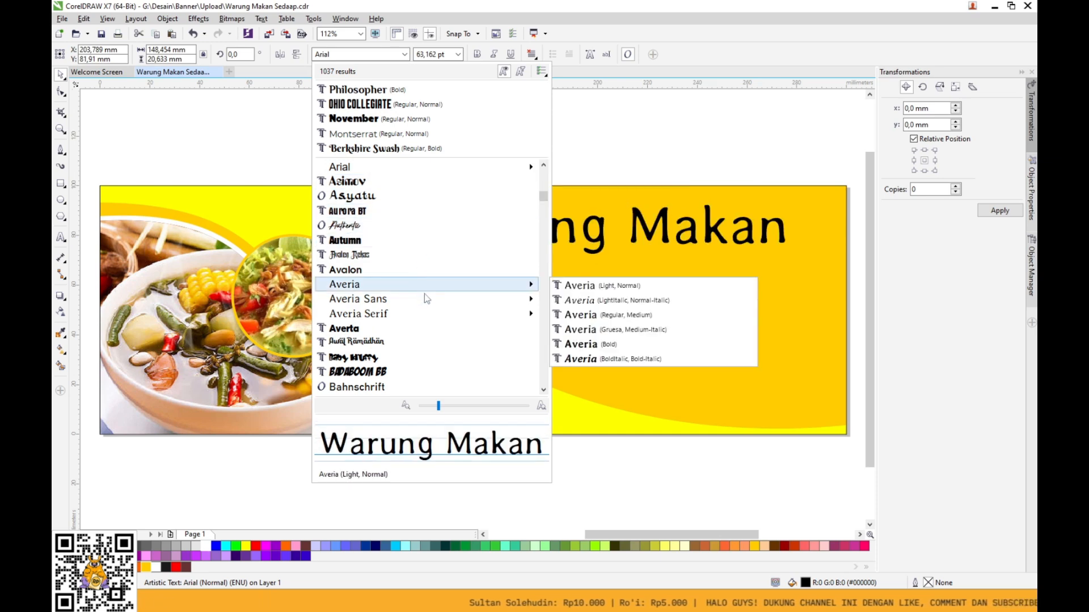
scroll(422, 318, "down", 3)
scroll(421, 340, "down", 2)
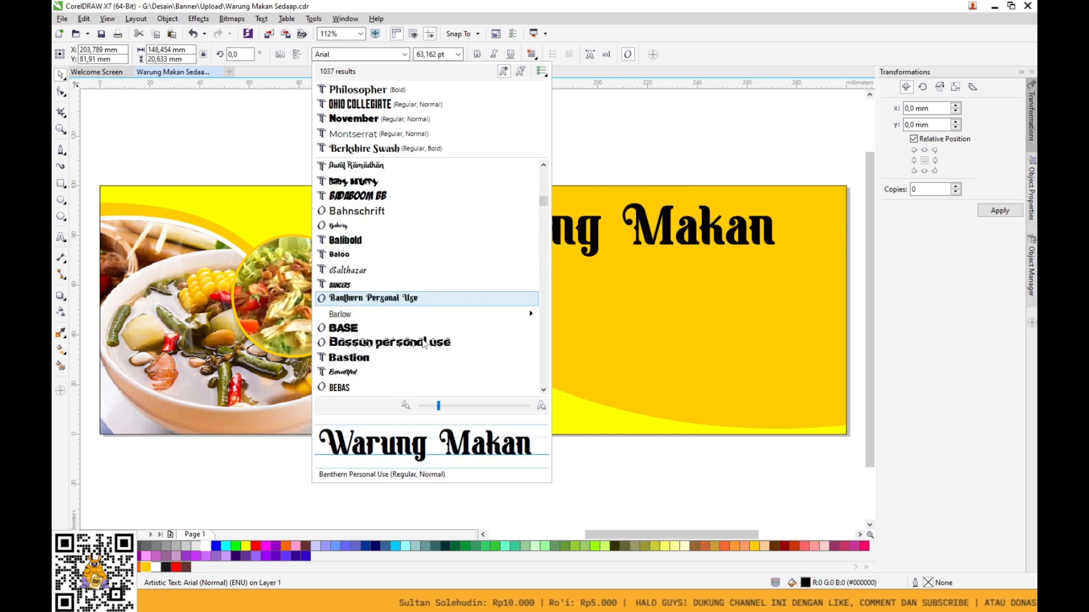
left_click(420, 255)
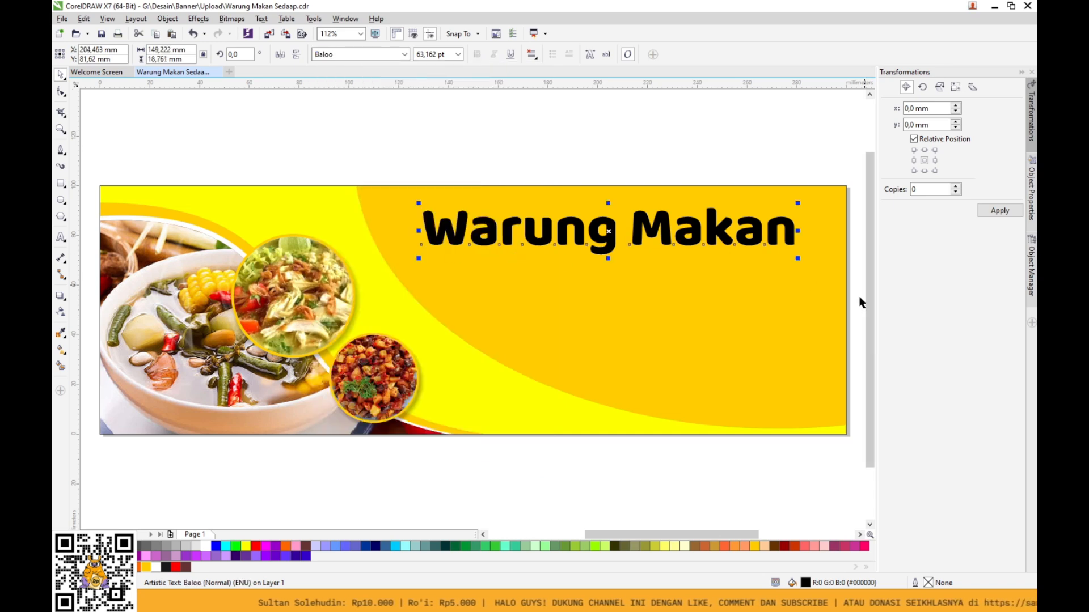
Fill the Warung Makan heading red with a white 8 pt outline placed behind the fill and scaled with the object.
left_click(258, 548)
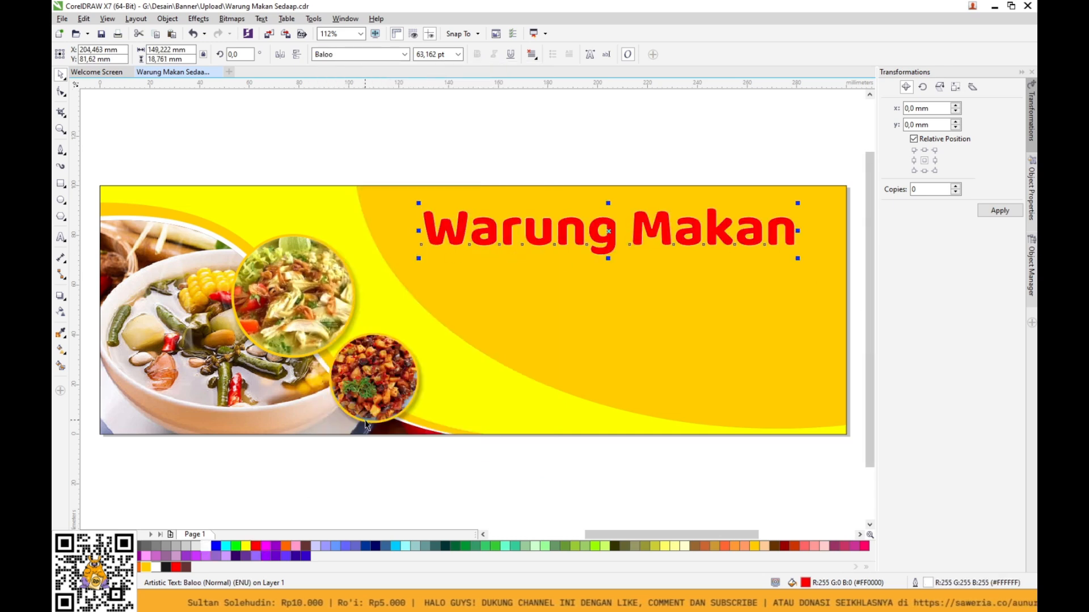
key("F12")
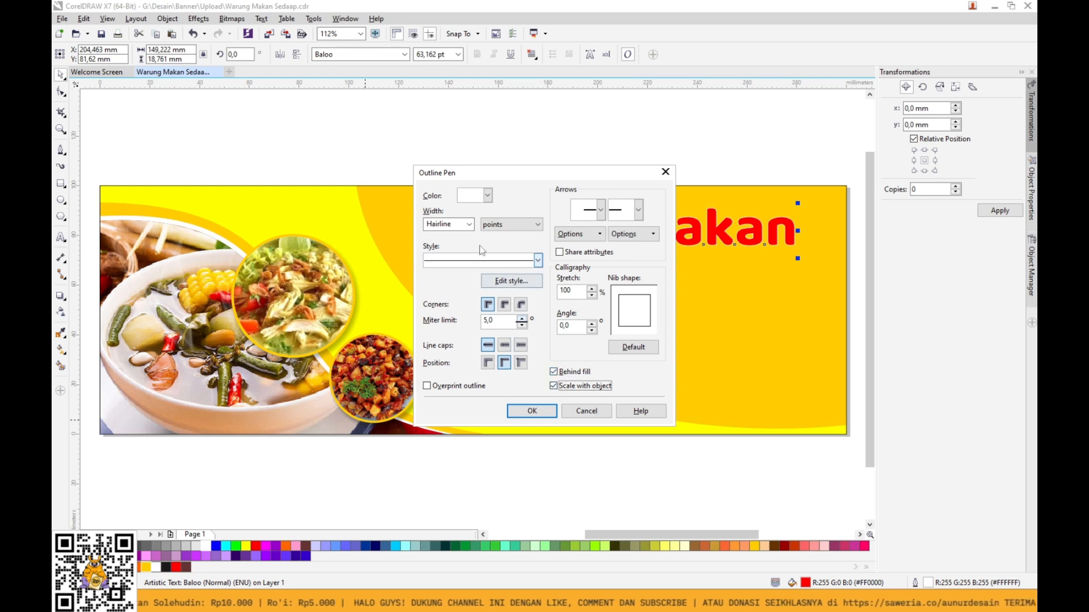
left_click(454, 224)
left_click(445, 301)
left_click(532, 410)
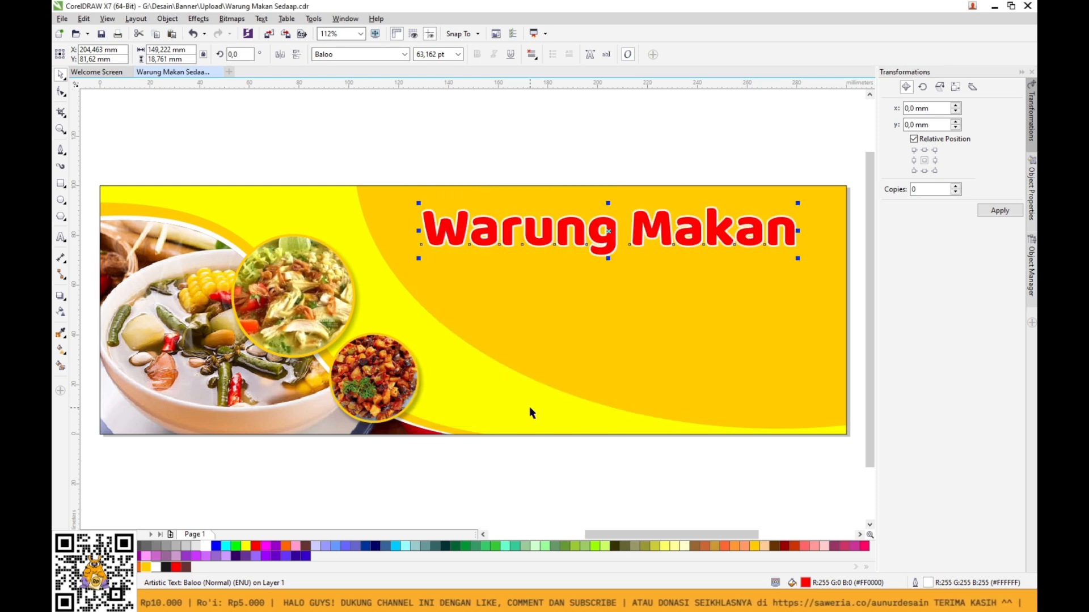
key("F12")
left_click(469, 224)
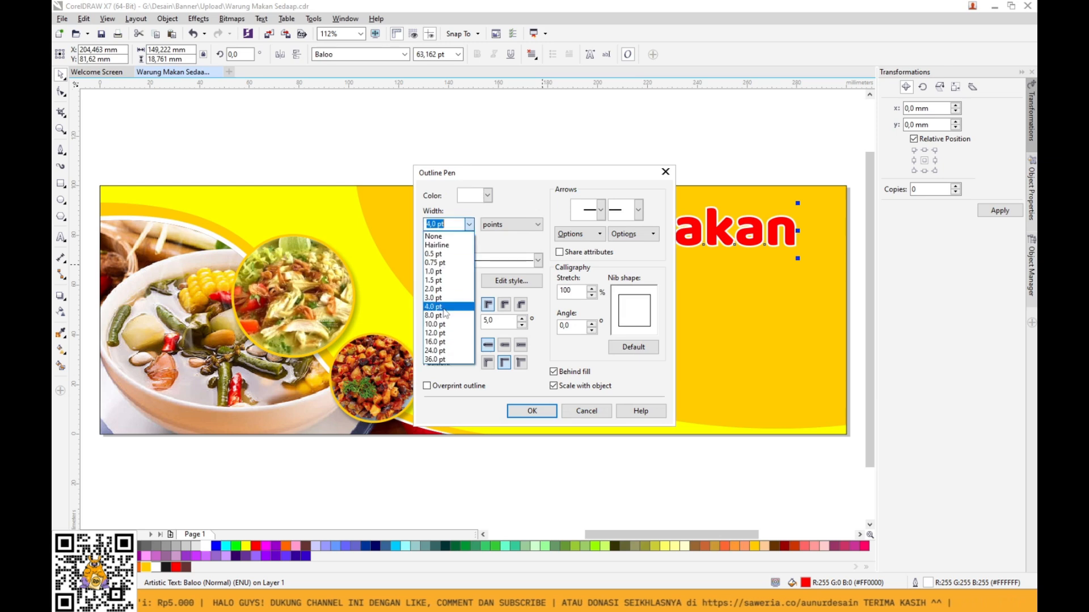
left_click(445, 312)
left_click(528, 409)
Duplicate the Warung Makan heading up and to the left, and make the lower copy's fill and outline black.
left_click_drag(742, 240, 707, 201)
right_click(707, 202)
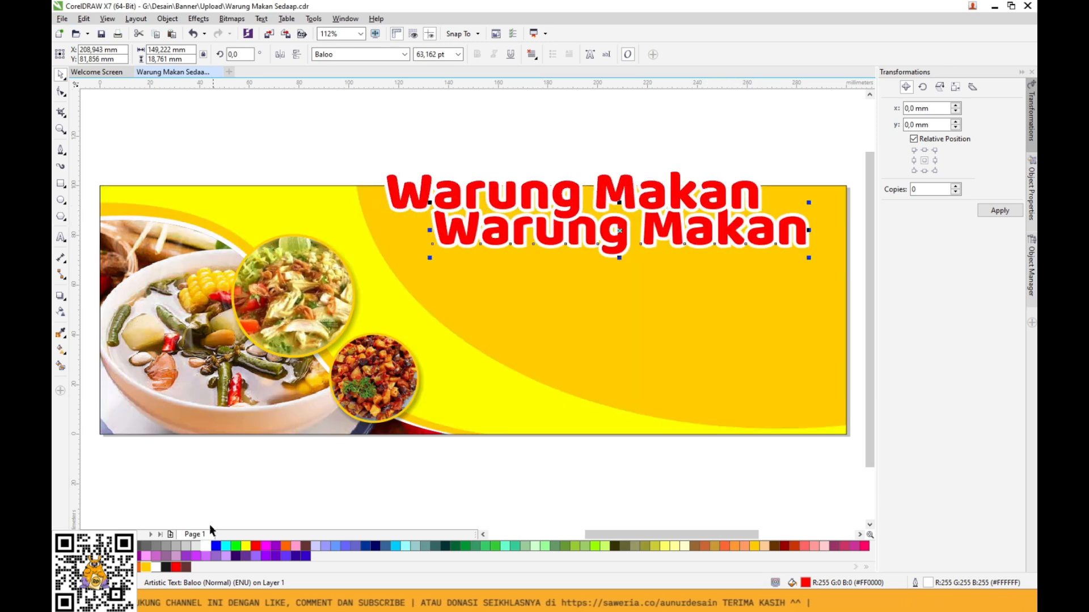
right_click(103, 546)
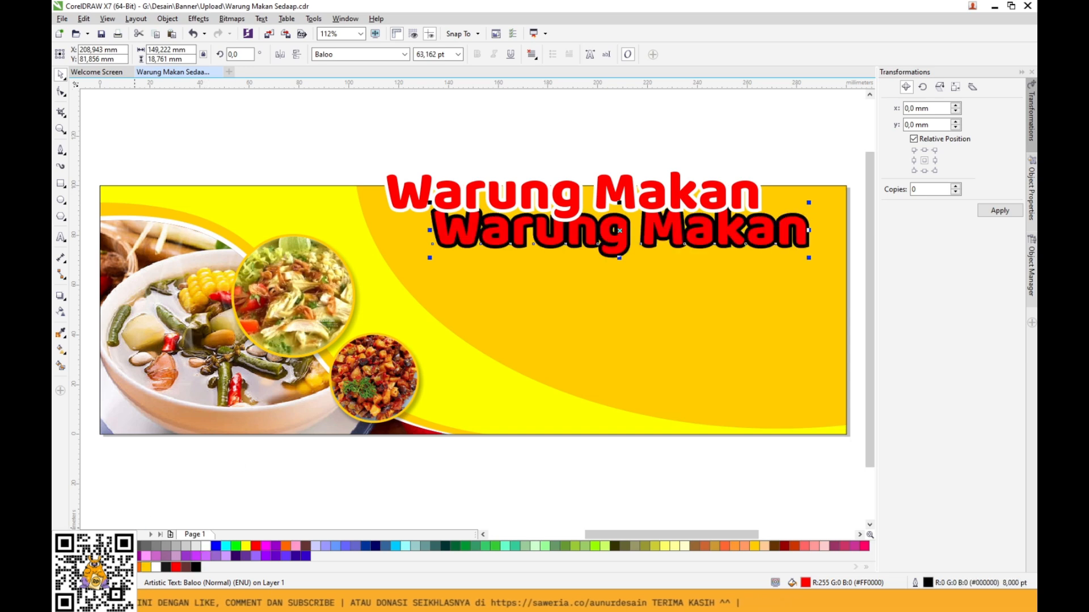
left_click(103, 546)
Move the red heading onto the black copy, slightly up and to the left, to form an offset shadow, and save the file.
left_click_drag(692, 219, 780, 241)
scroll(782, 237, "up", 2)
scroll(551, 275, "down", 1)
left_click_drag(273, 182, 681, 327)
key("ctrl+s")
left_click(562, 164)
key("F4")
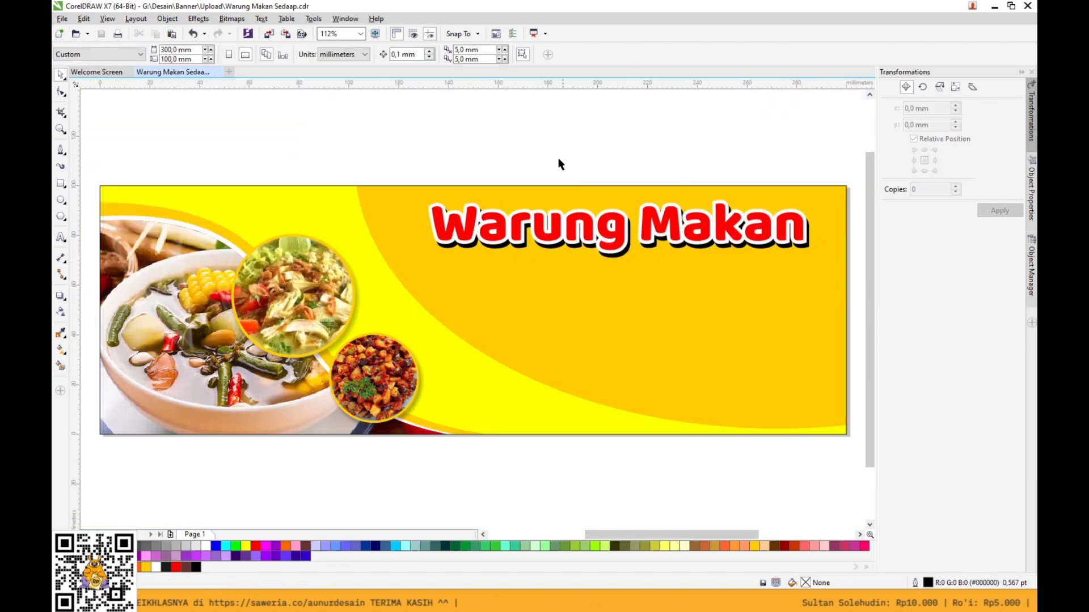
Duplicate the shadowed heading directly below the original and delete the black shadow text from the duplicate.
left_click_drag(587, 235, 576, 305)
left_click(422, 55)
left_click(547, 149)
left_click(605, 327)
key("Delete")
Replace the lower duplicate's text with "Sedaaap" and shift the word slightly to the right under the heading.
left_click(576, 283)
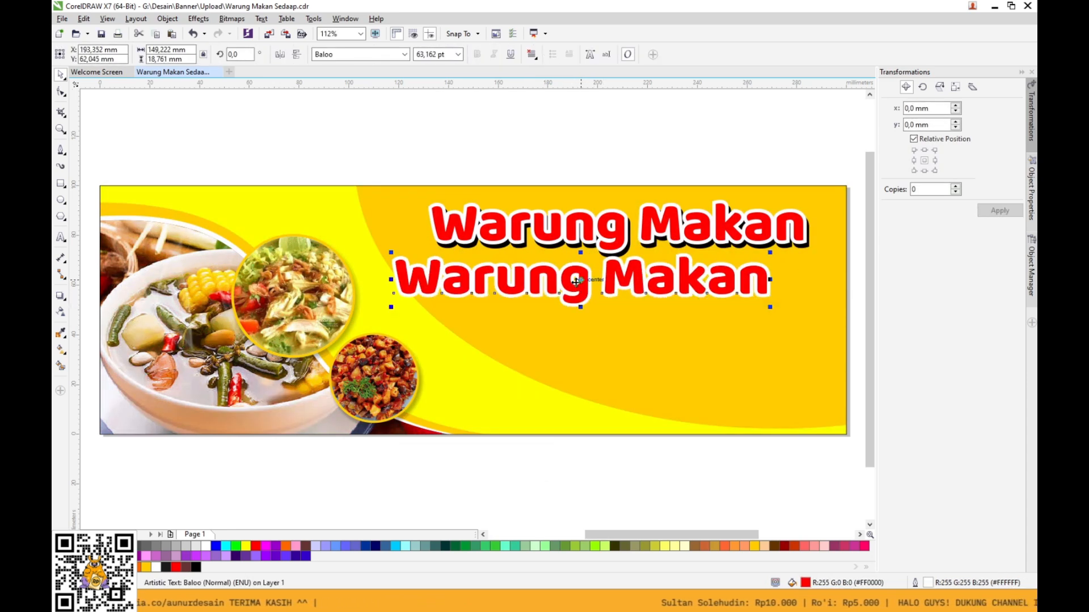
double_click(577, 283)
key("ctrl+a")
type("Se")
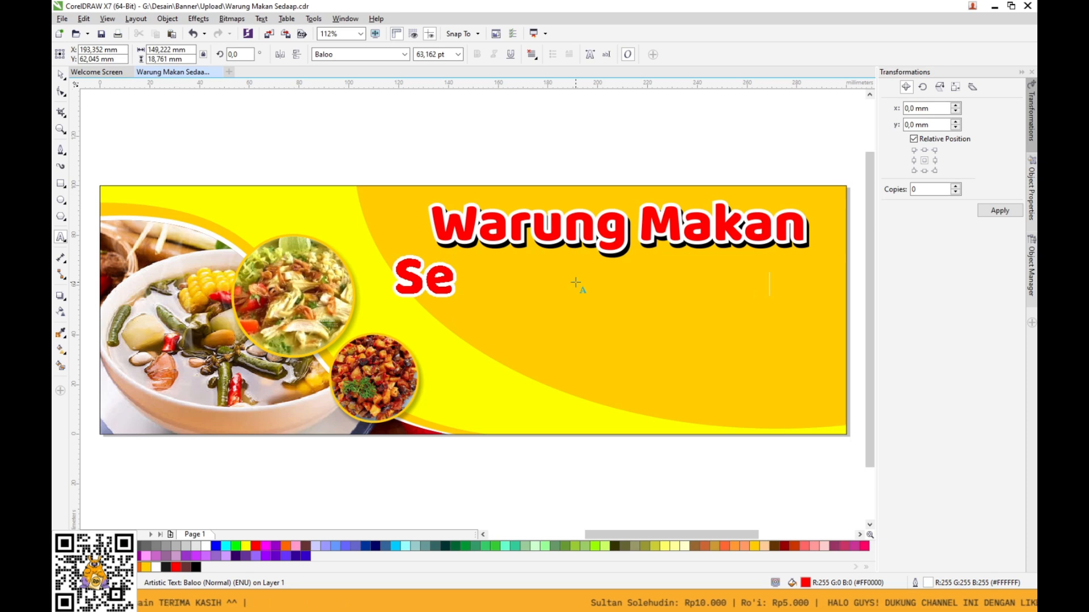
type("daaap")
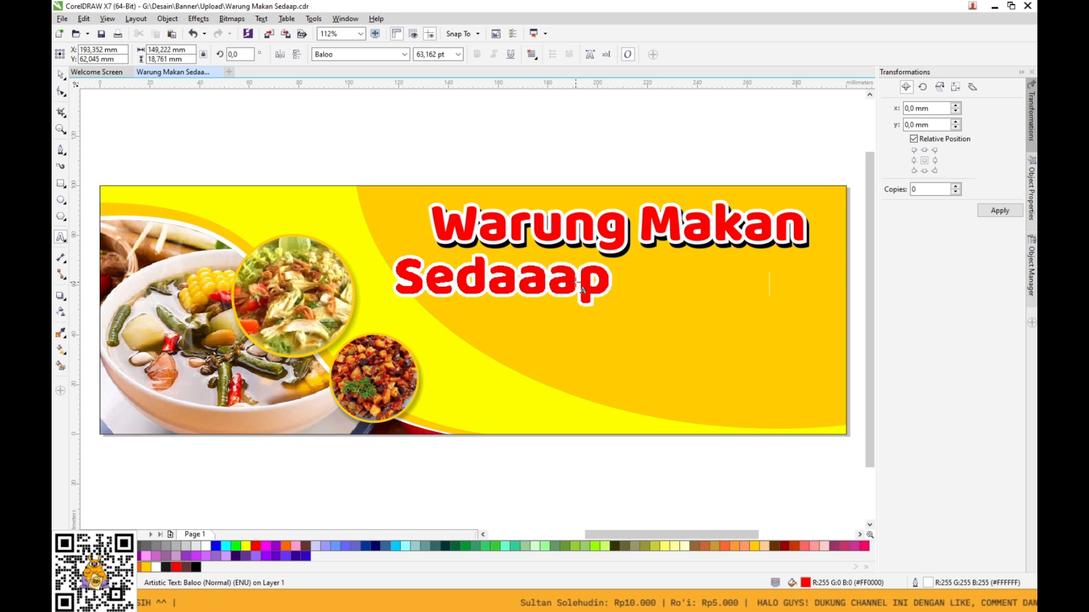
left_click(61, 74)
left_click_drag(537, 271, 587, 278)
Try the Beyond The Mountains font on the Sedaaap text and move the word to the left.
left_click(404, 54)
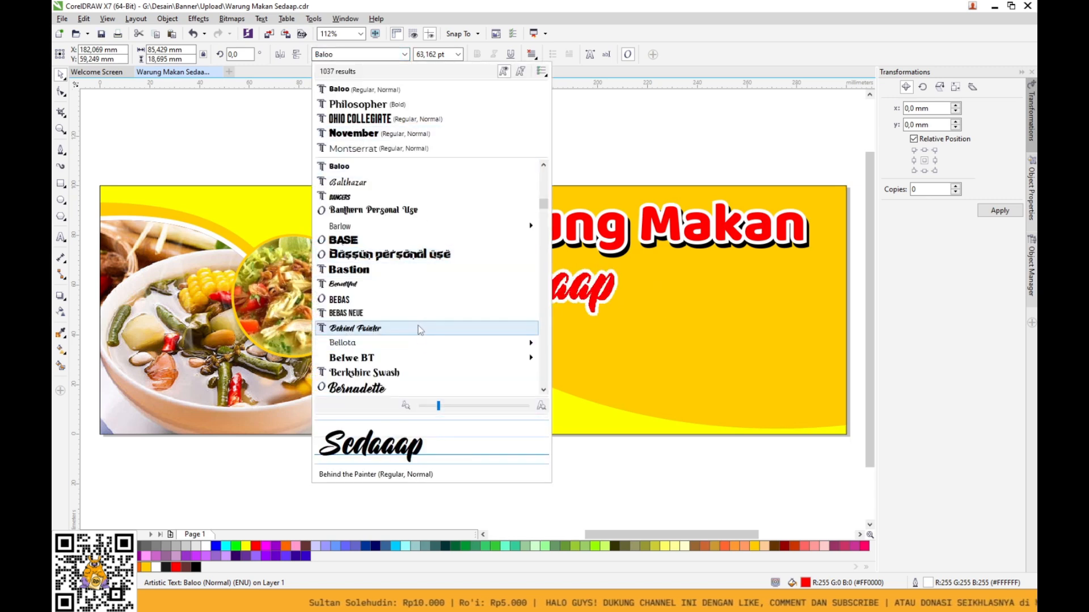
scroll(419, 324, "down", 2)
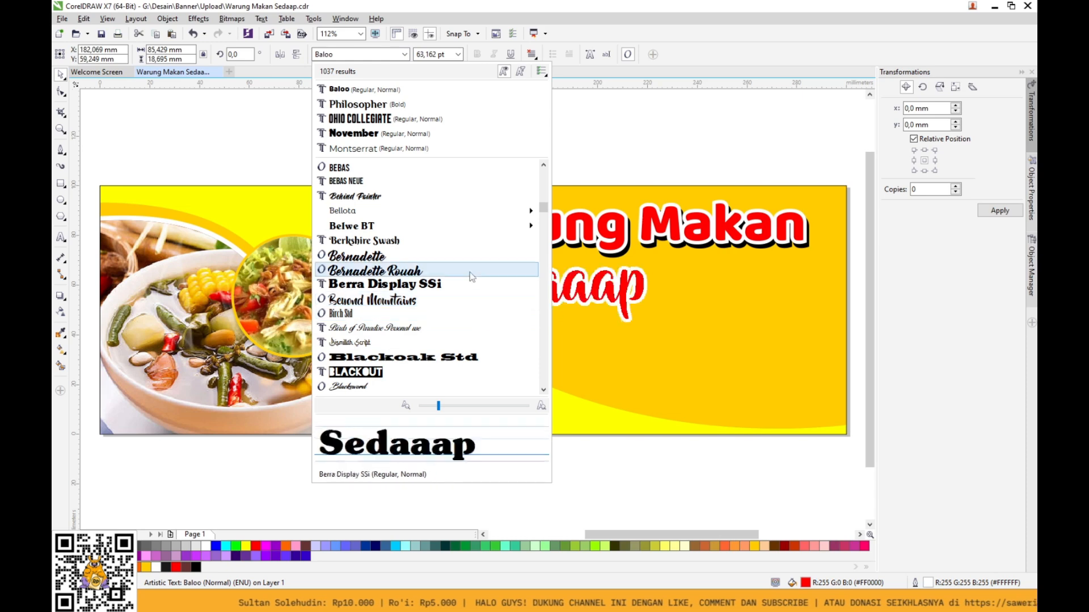
left_click(471, 296)
left_click_drag(526, 302, 504, 291)
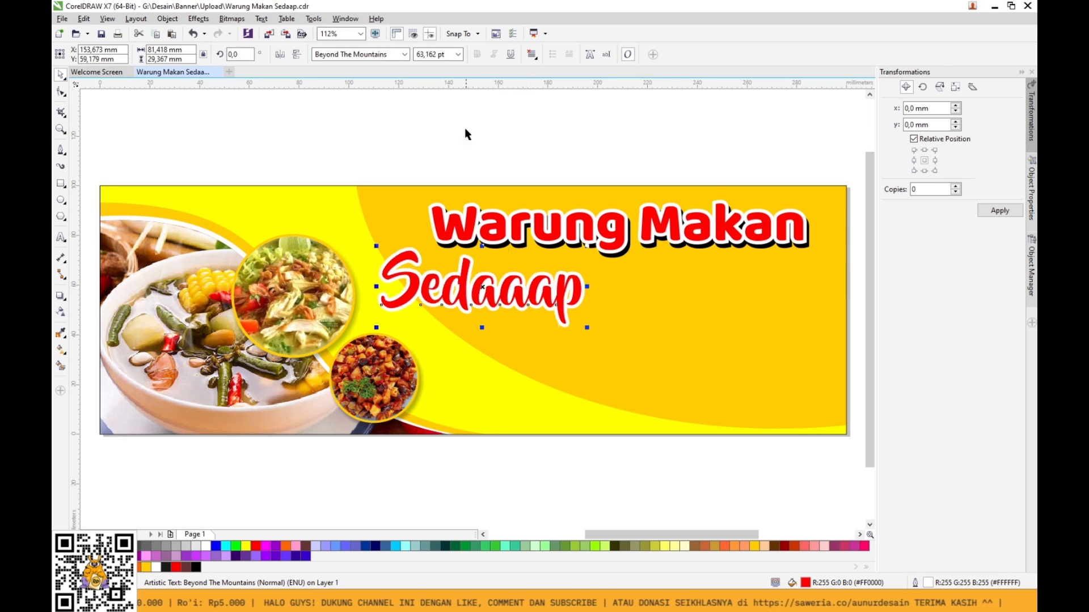
Set the Sedaaap text's font to Blenda Script and move the word right, beneath the middle of the heading.
left_click(391, 54)
left_click(404, 55)
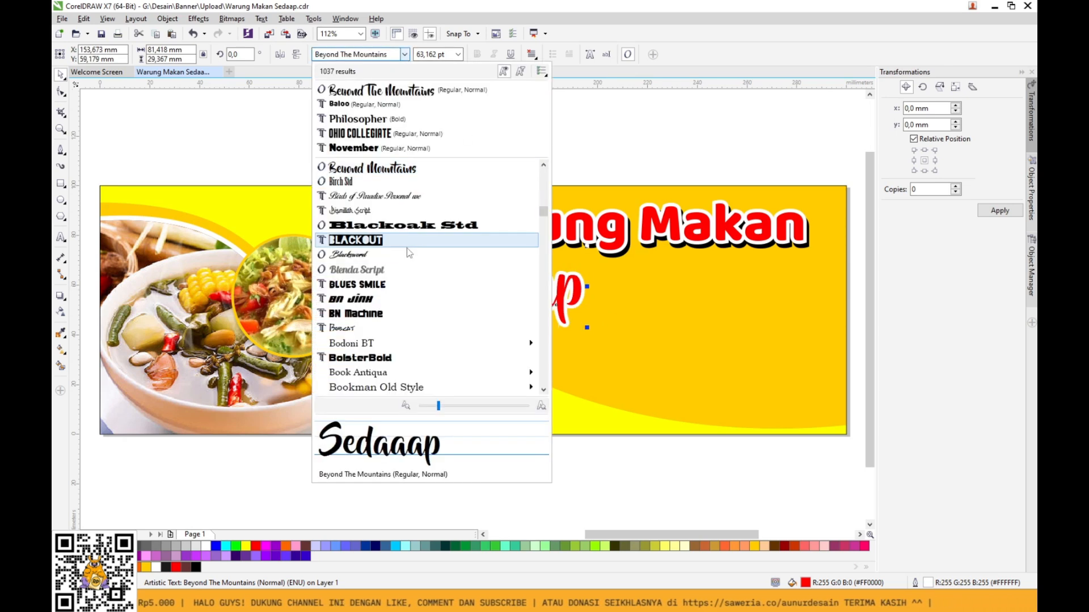
left_click(413, 272)
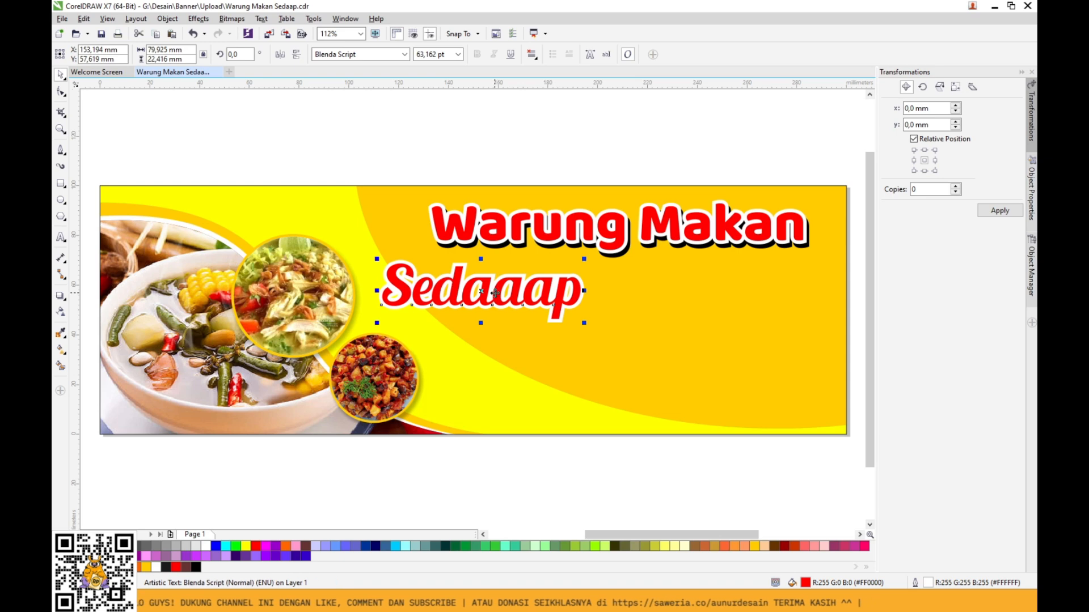
left_click_drag(495, 292, 648, 300)
Try The Breakdown font on the Sedaaap text and shift the word right under the heading.
left_click(404, 54)
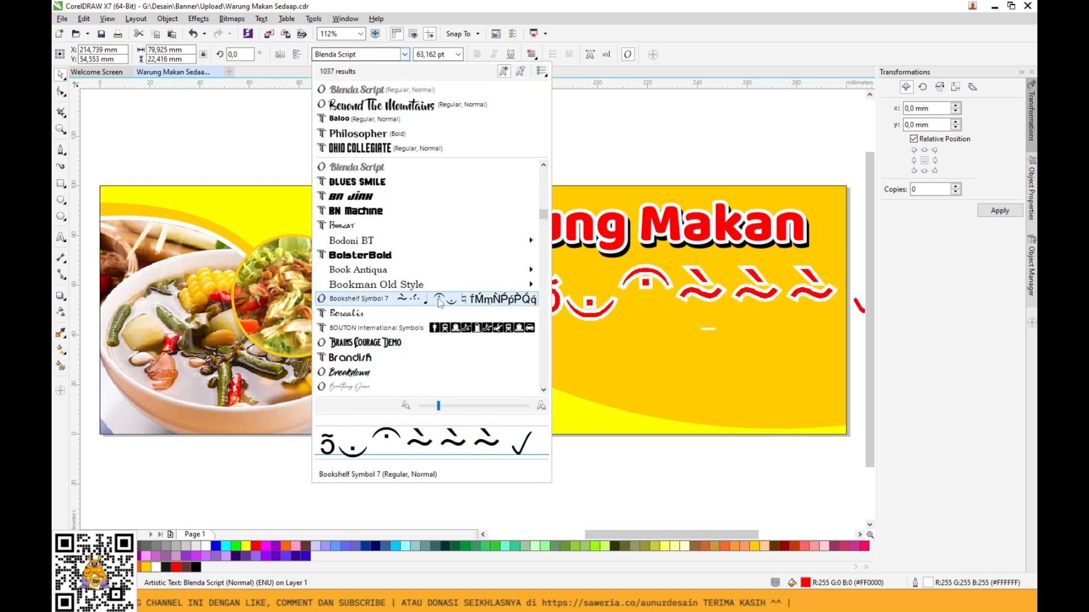
scroll(437, 298, "down", 1)
scroll(437, 298, "down", 1)
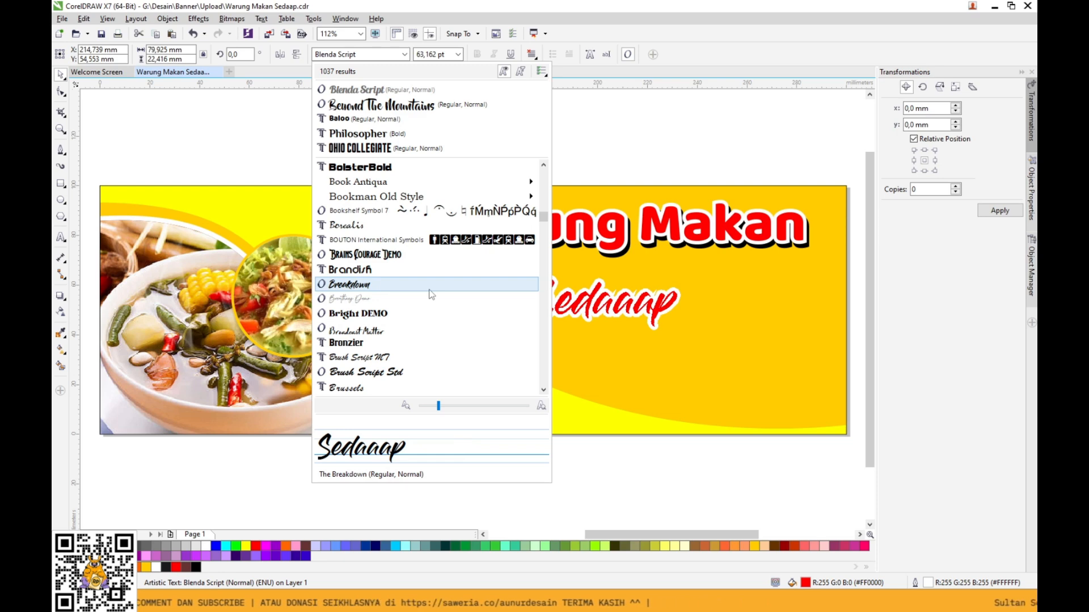
left_click(431, 294)
left_click_drag(593, 300, 667, 302)
Round the corners of the Sedaaap text's white outline.
key("F12")
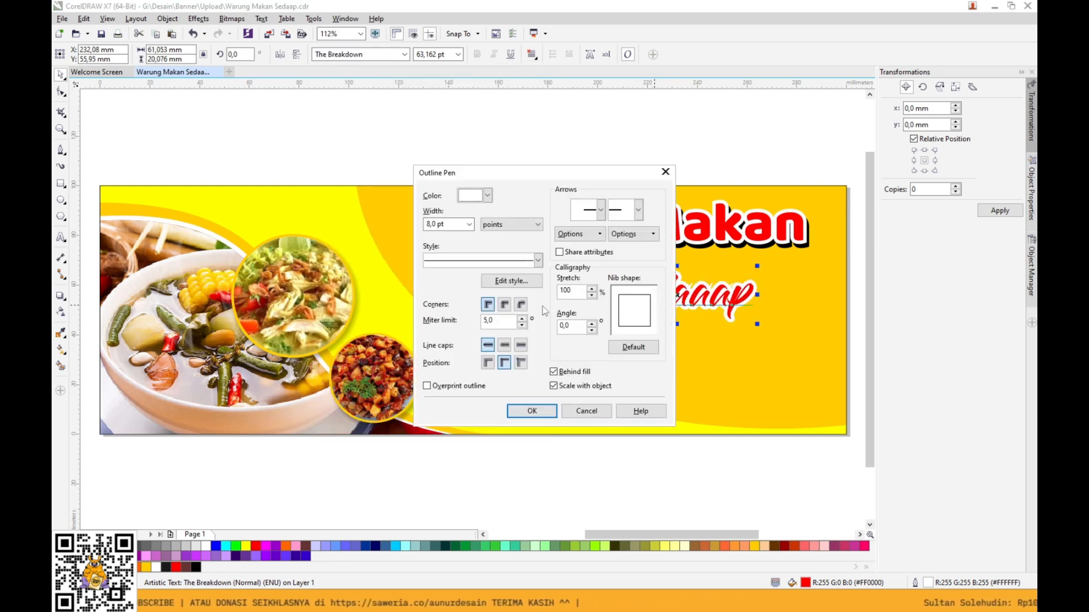
left_click(504, 305)
left_click(532, 411)
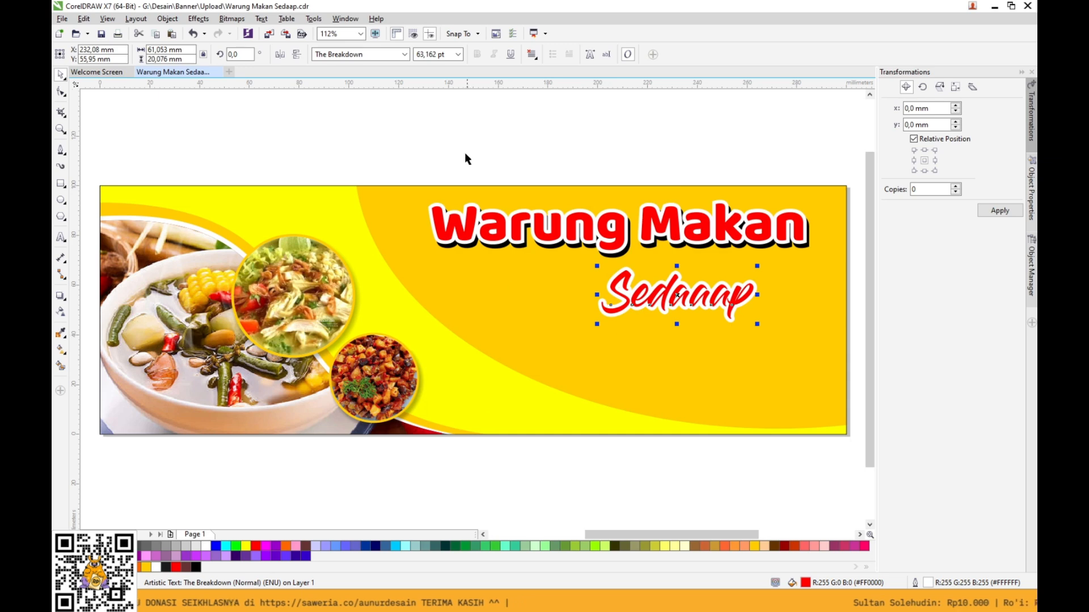
Try the Hanahelia Personal Use Only font on the Sedaaap text.
left_click(404, 54)
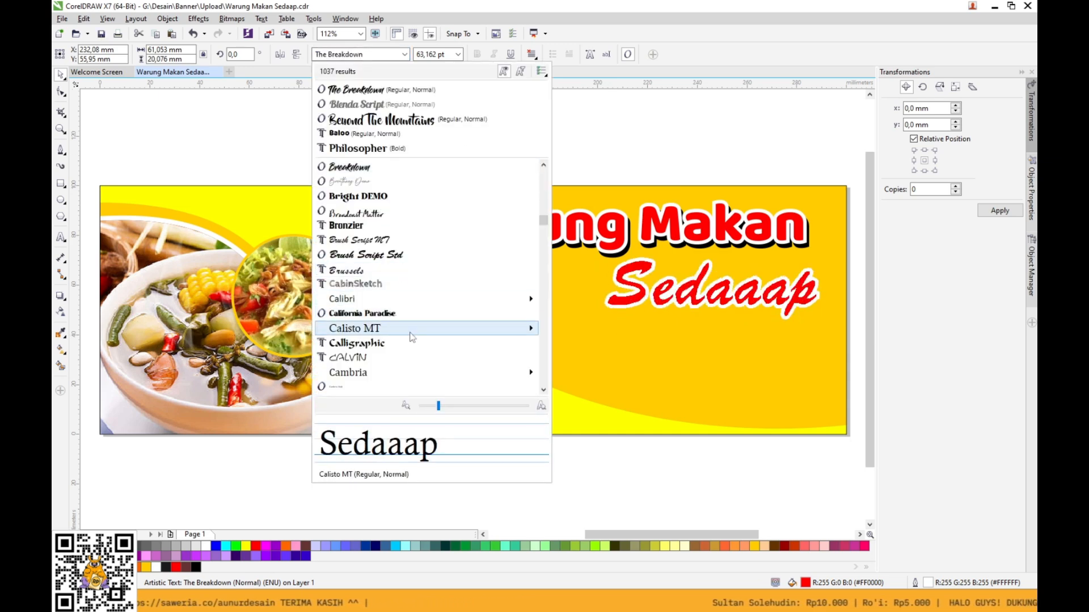
scroll(417, 349, "down", 2)
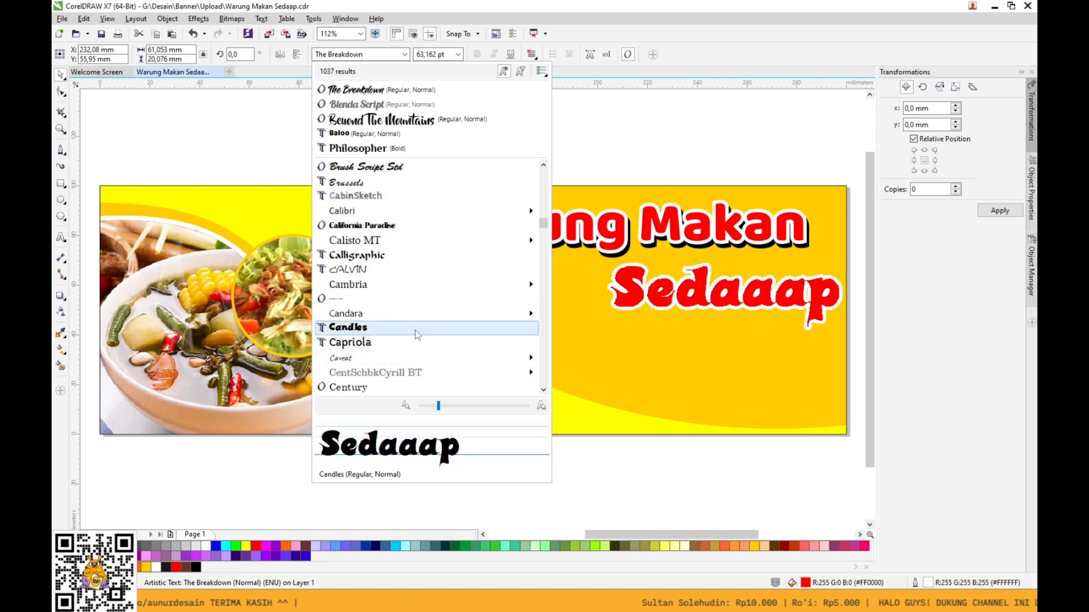
scroll(417, 335, "down", 5)
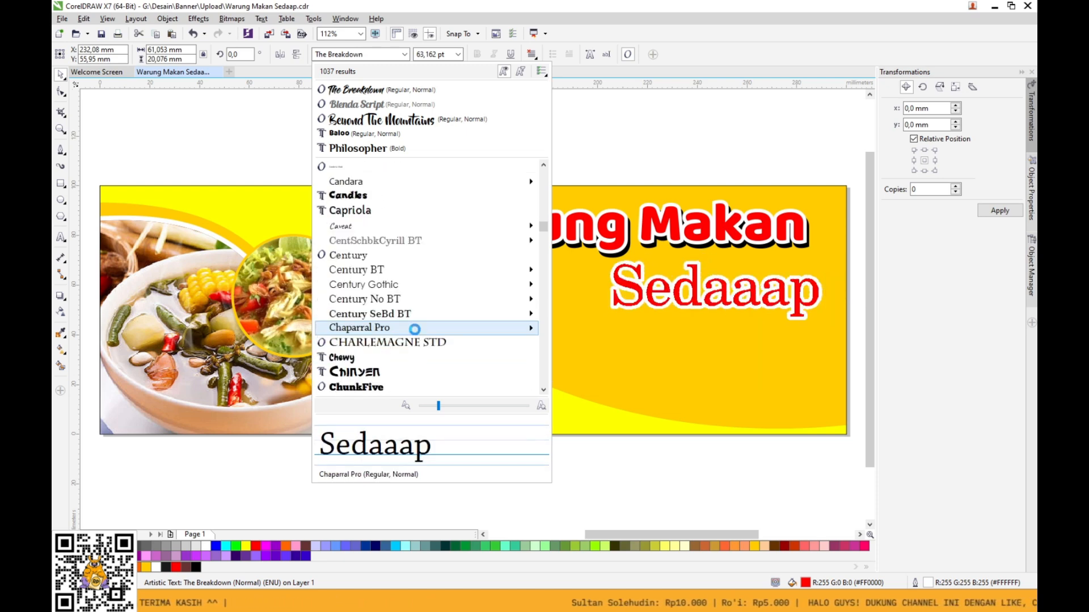
scroll(411, 329, "down", 4)
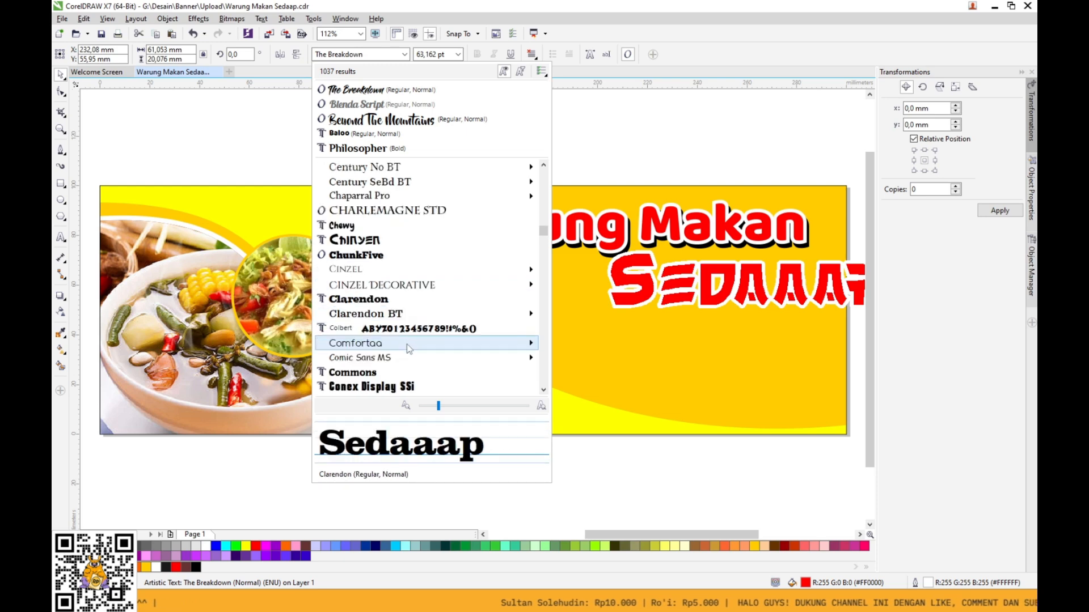
scroll(408, 350, "down", 3)
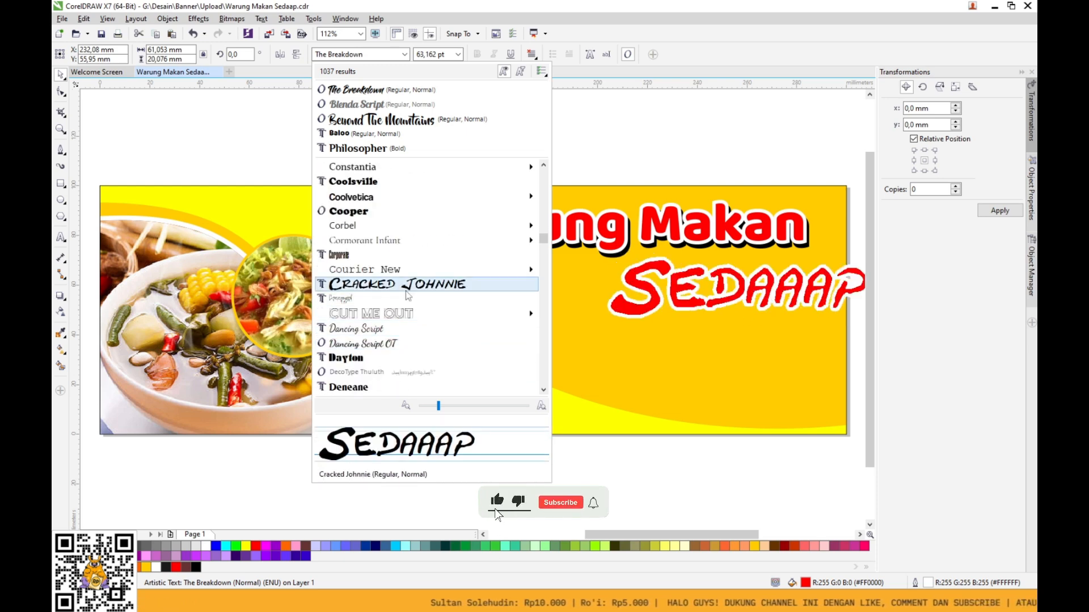
scroll(410, 355, "down", 5)
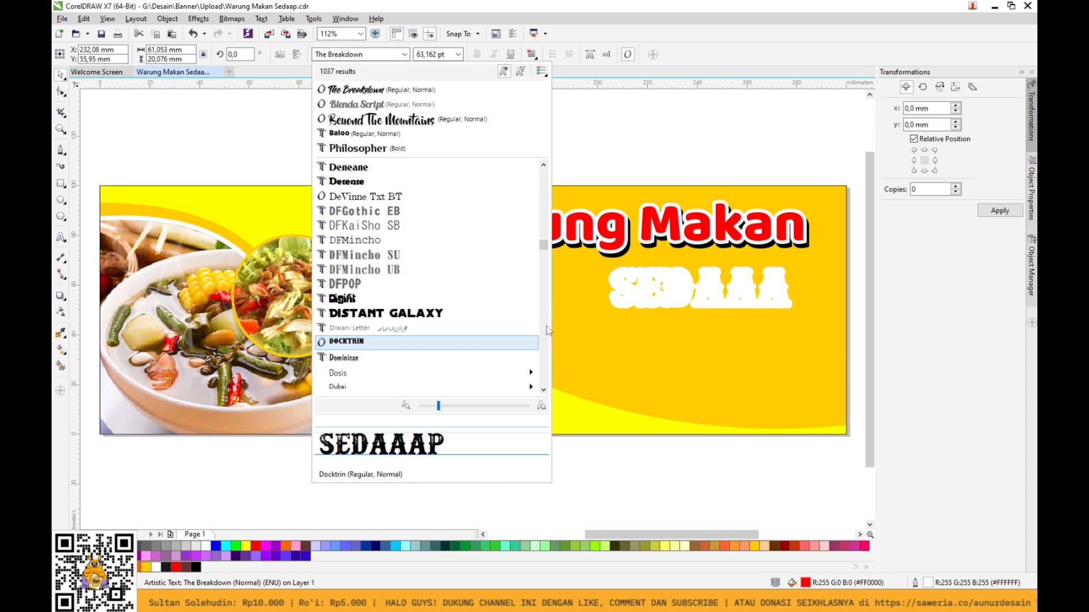
scroll(549, 330, "down", 10)
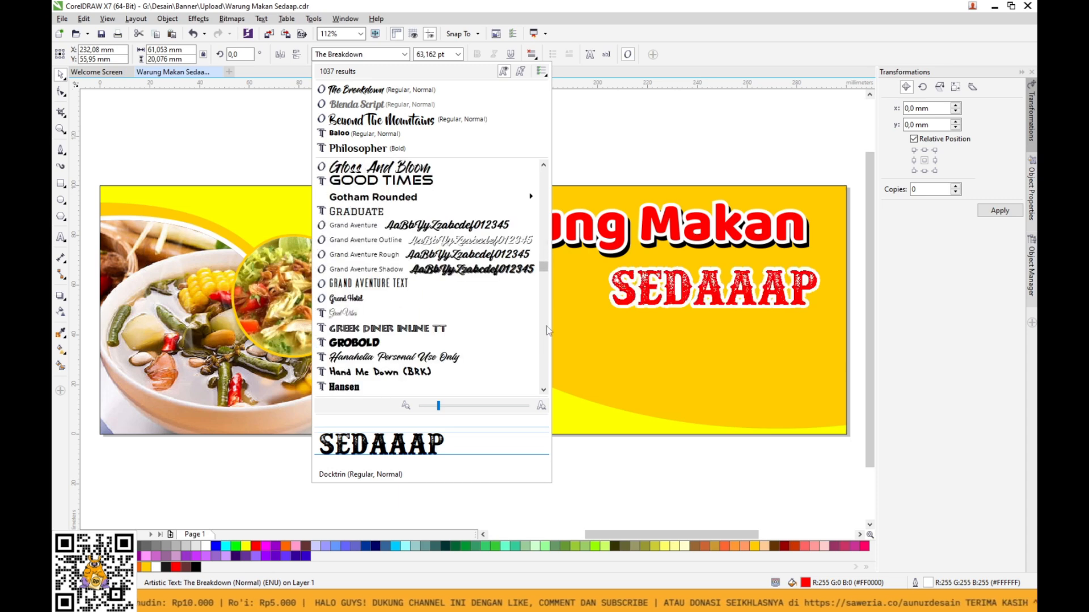
left_click(490, 361)
Set the Sedaaap text's font to Mustardo.
left_click(404, 54)
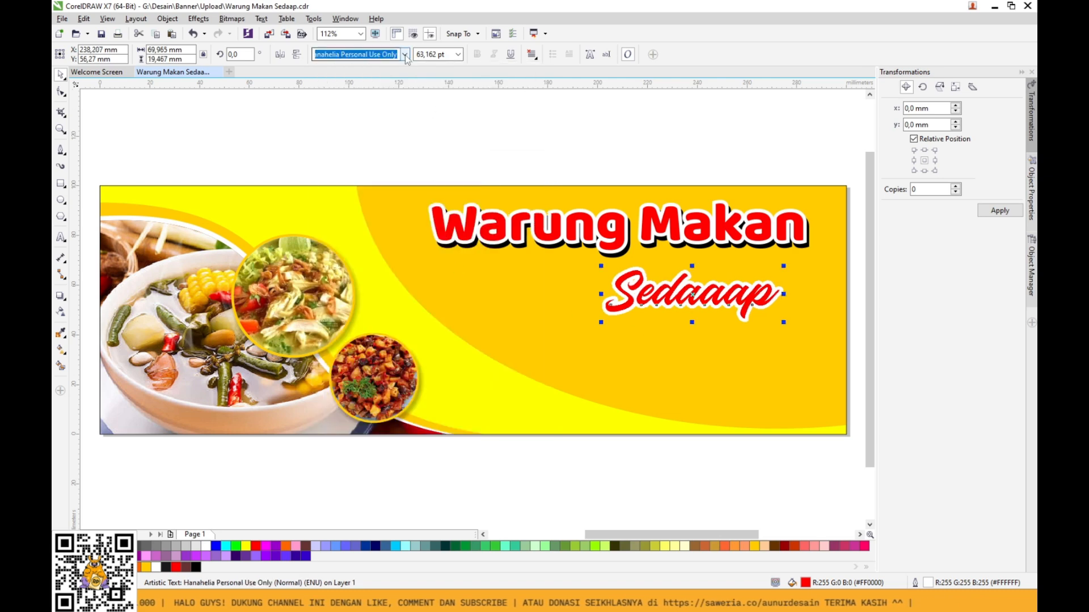
scroll(542, 318, "down", 6)
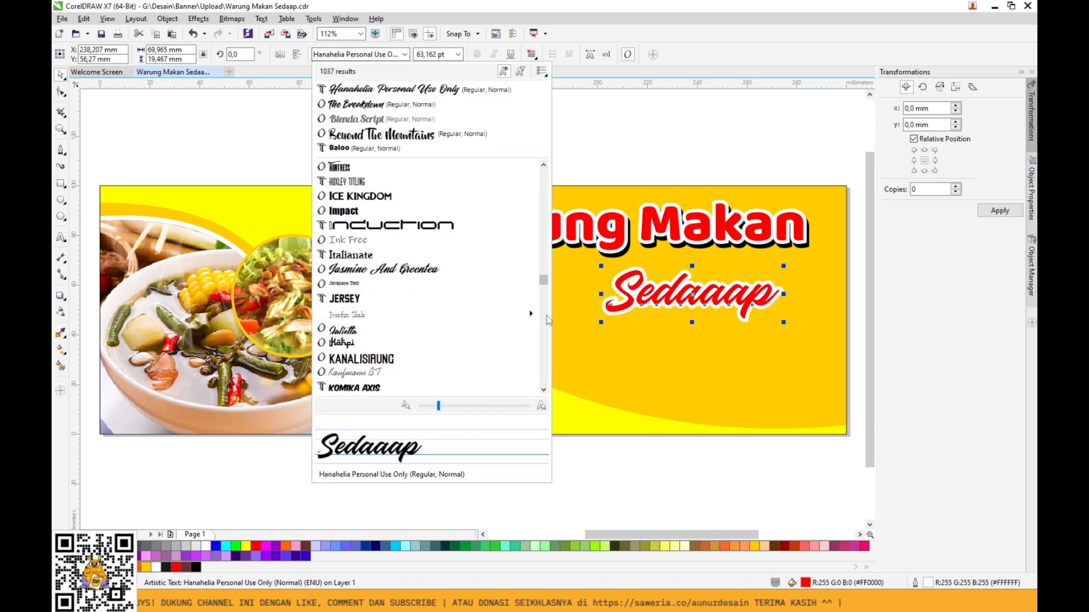
scroll(541, 301, "down", 2)
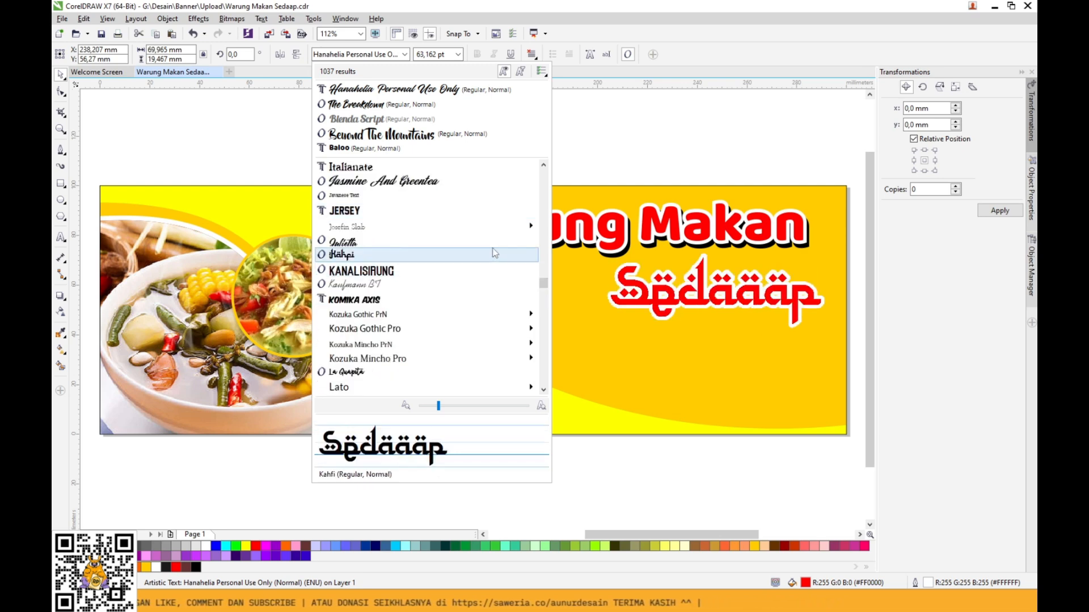
scroll(546, 303, "down", 3)
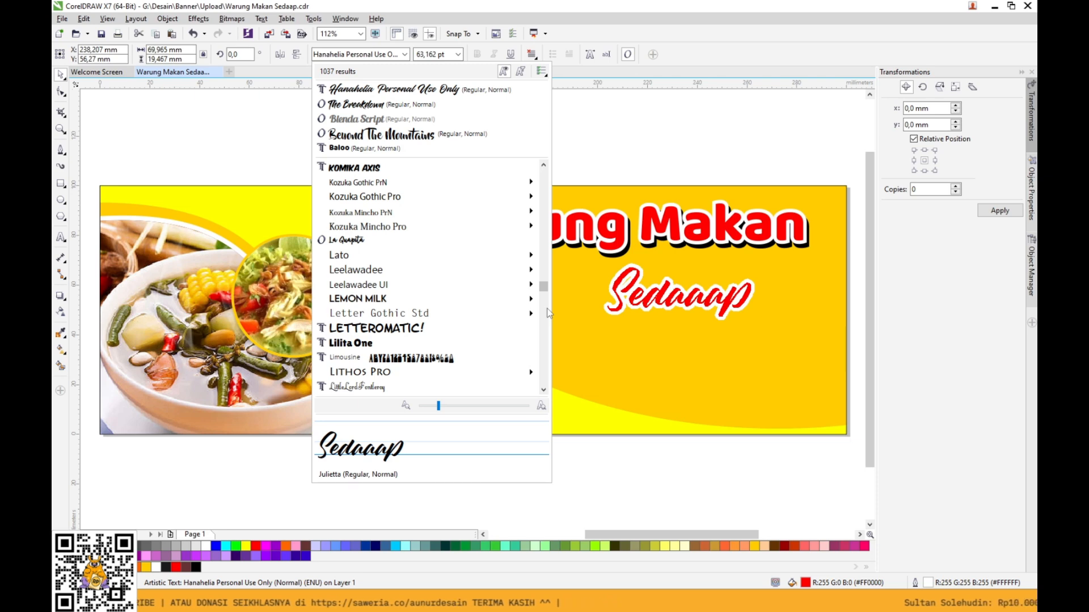
scroll(548, 314, "down", 8)
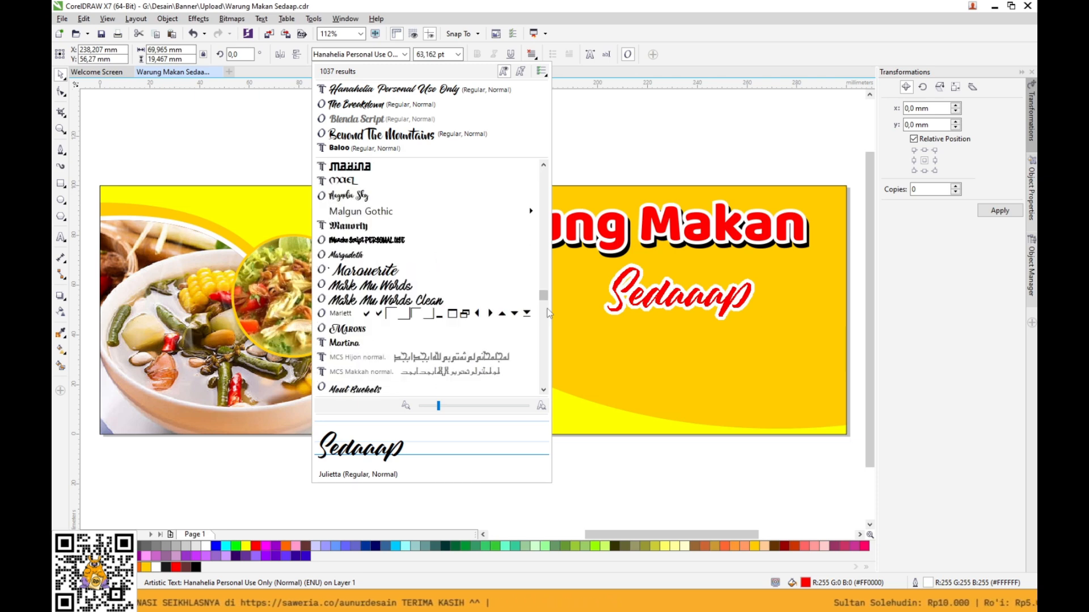
scroll(549, 313, "down", 3)
scroll(549, 313, "down", 4)
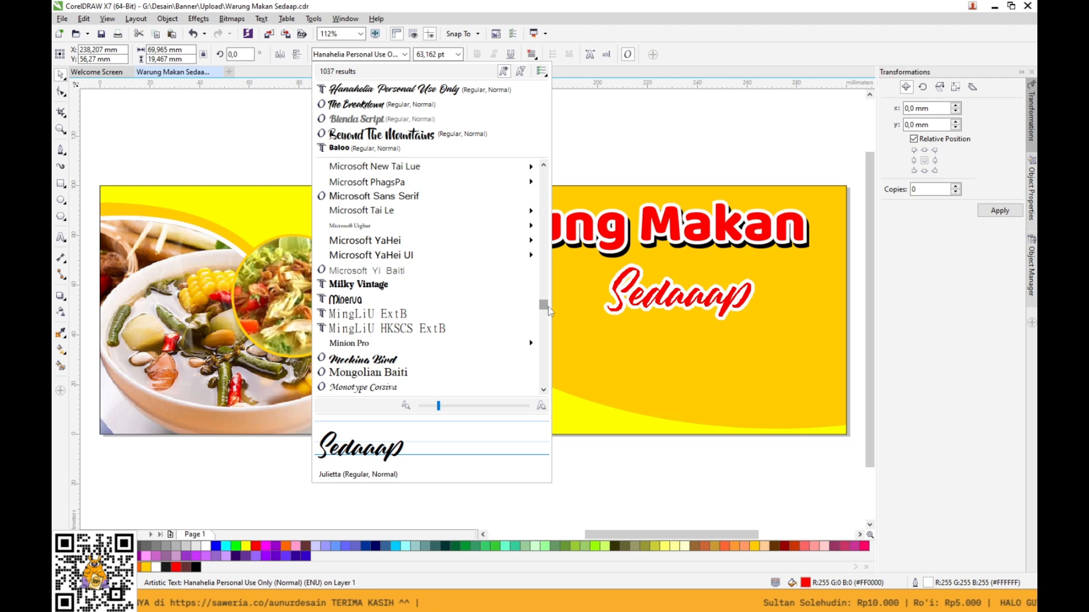
scroll(548, 311, "down", 1)
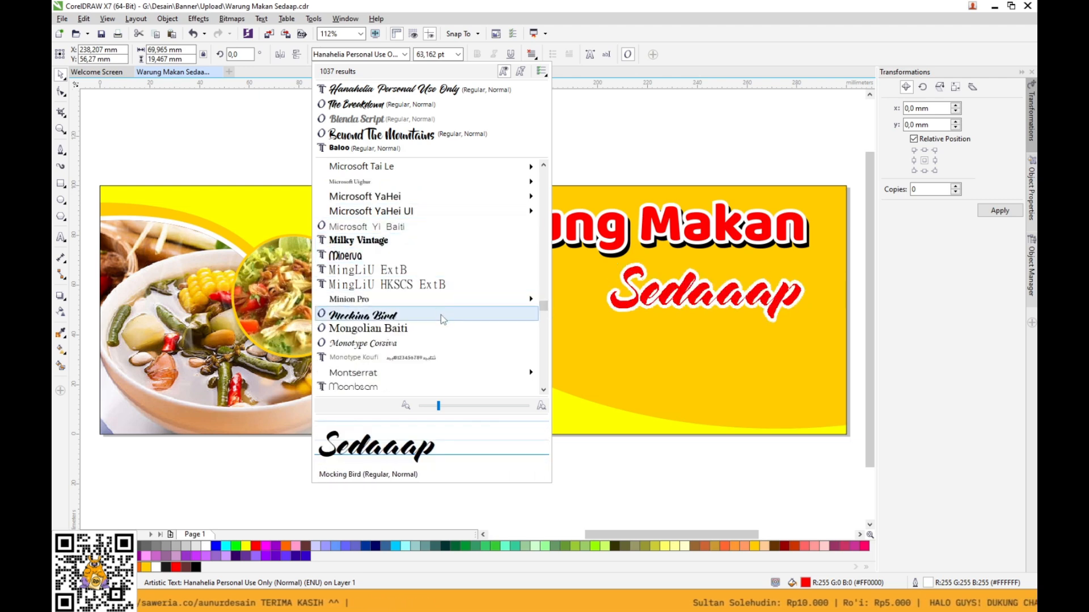
scroll(543, 339, "down", 3)
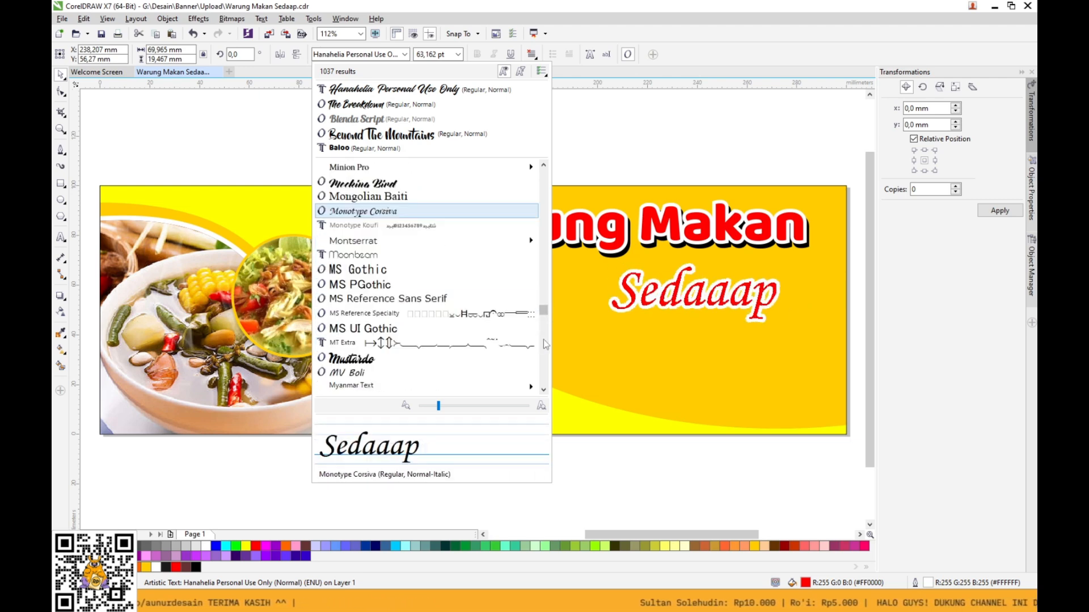
left_click(500, 367)
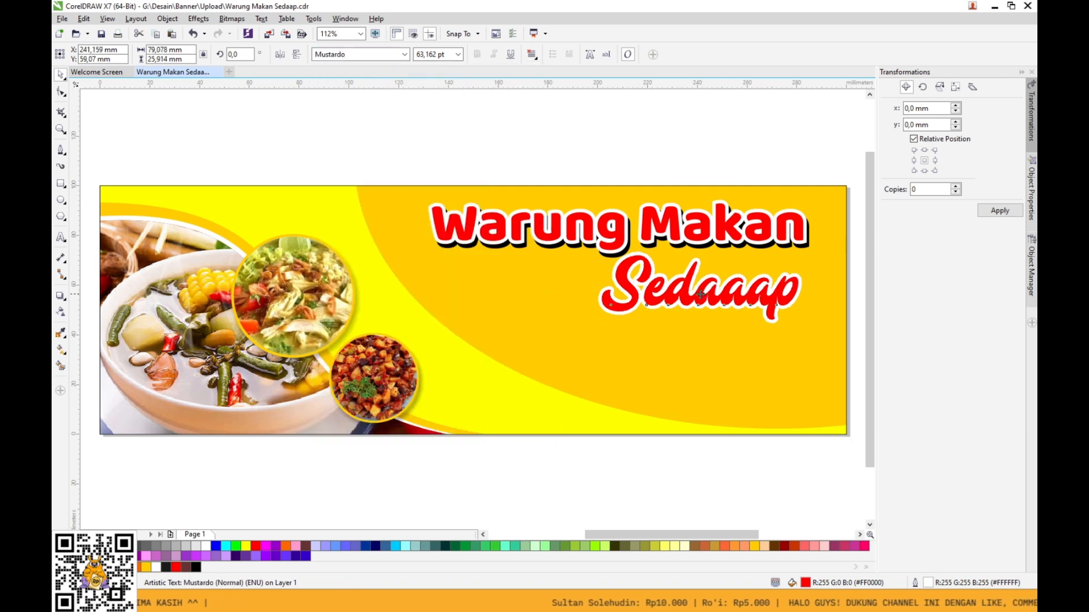
Move the Sedaaap text left beneath the start of the heading and enlarge it to about 89 mm wide.
left_click_drag(705, 295, 480, 290)
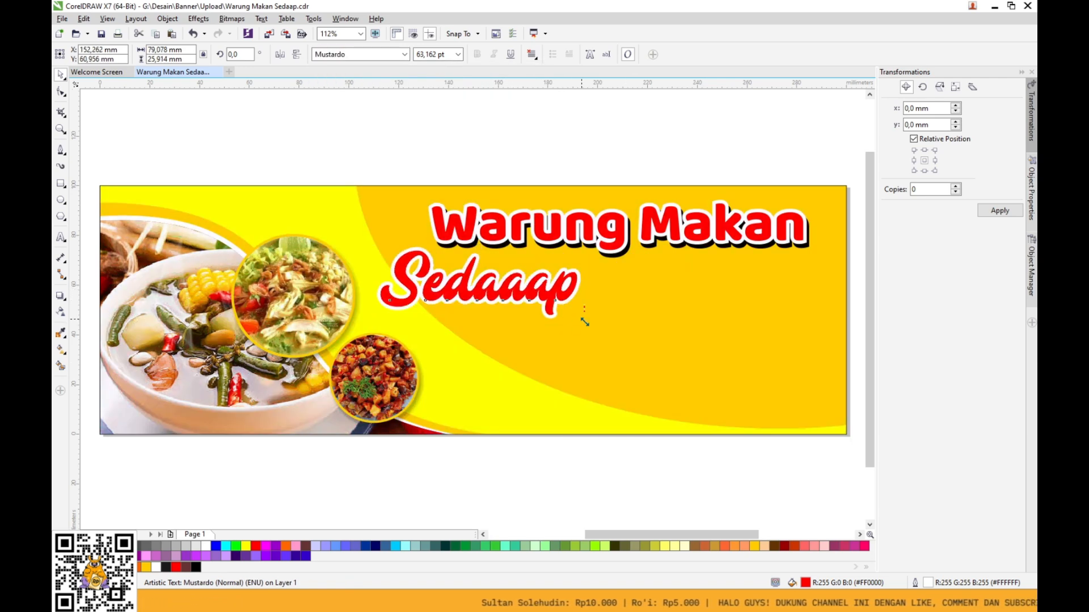
left_click_drag(585, 322, 605, 326)
left_click_drag(538, 294, 493, 271)
Apply a vertical fountain fill to the Sedaaap text and set its upper colour to RGB green #00C724.
left_click(61, 350)
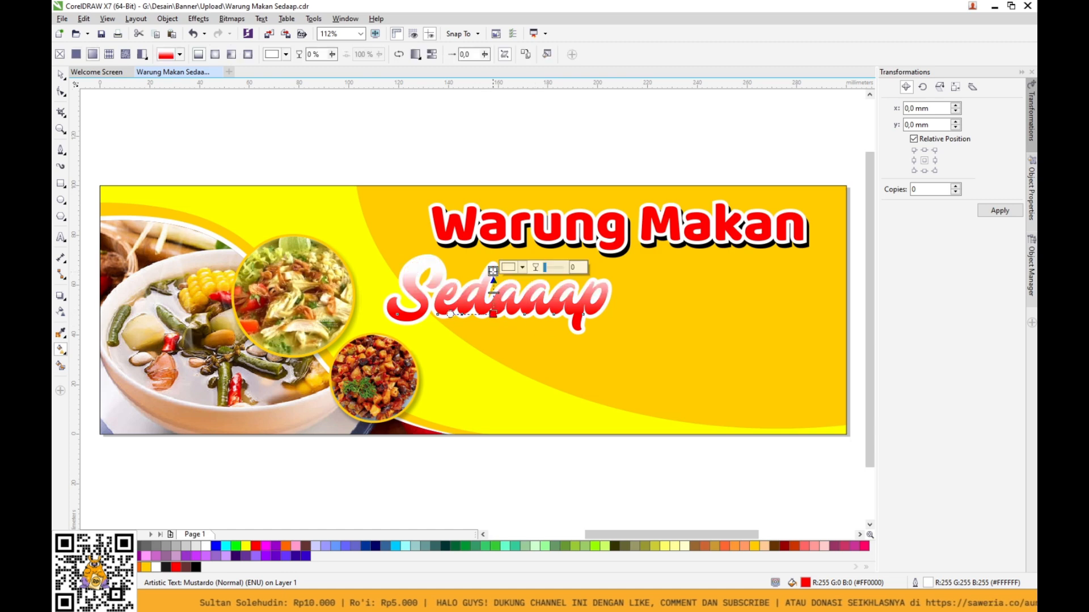
left_click(520, 268)
left_click(553, 310)
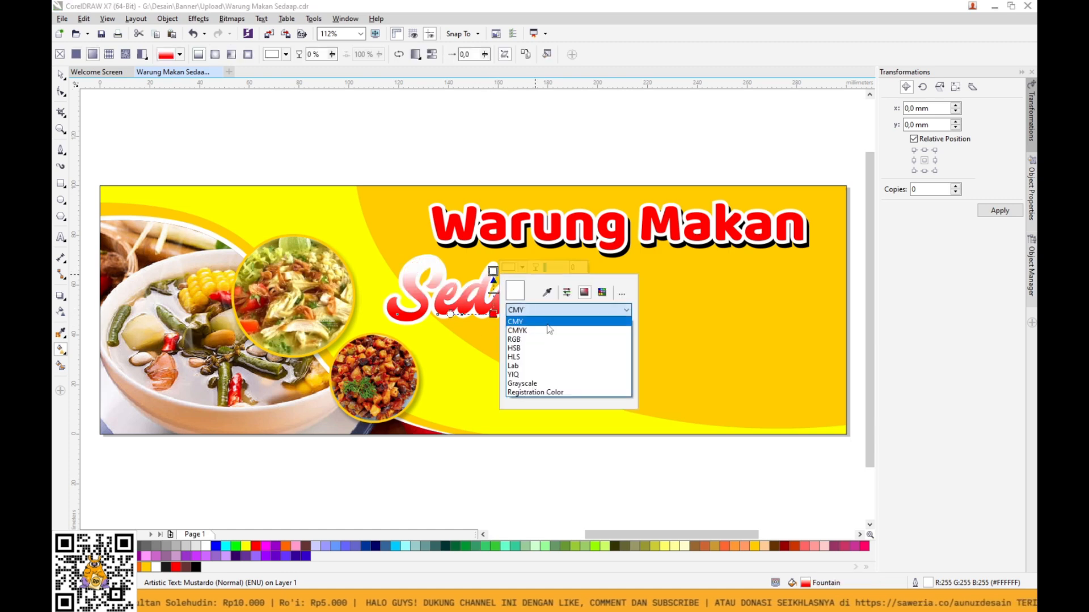
left_click(559, 344)
left_click(584, 361)
left_click(573, 337)
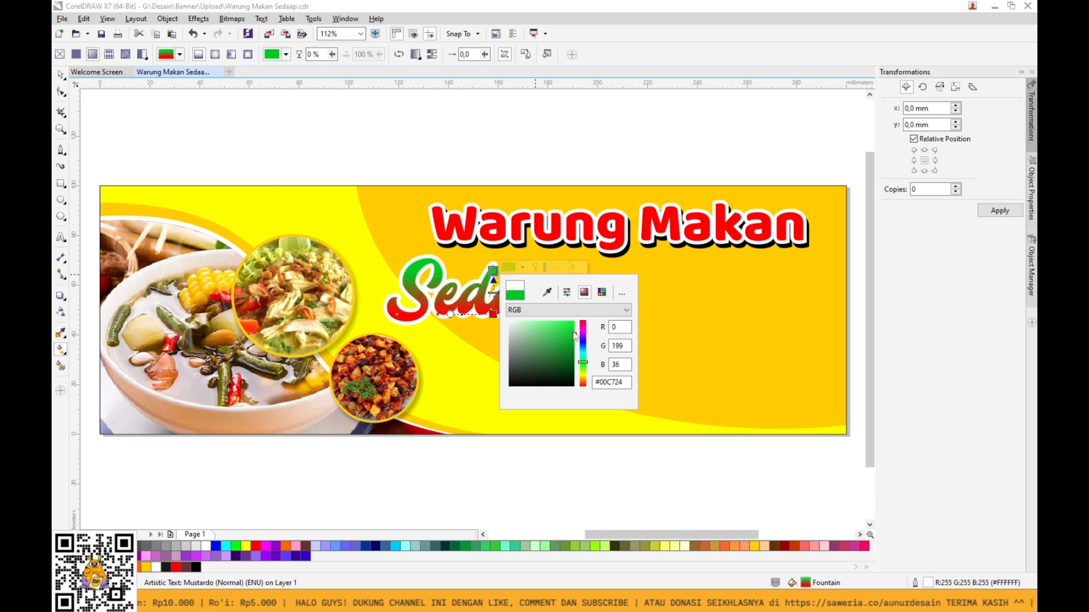
Set the lower colour of the Sedaaap text's gradient to dark green #007D11.
left_click(493, 313)
left_click(492, 314)
left_click(510, 315)
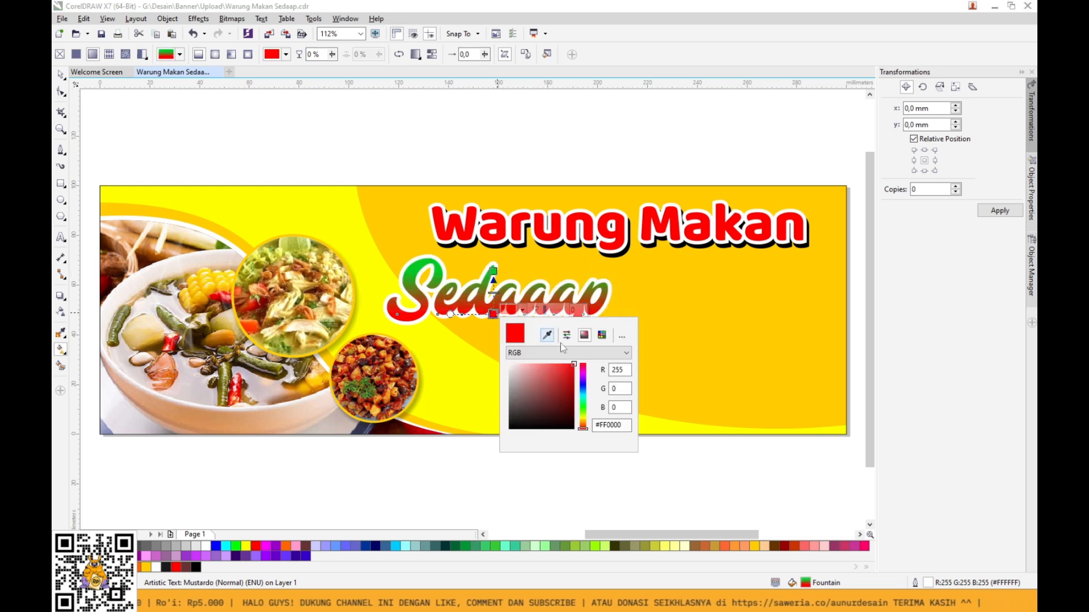
left_click(583, 406)
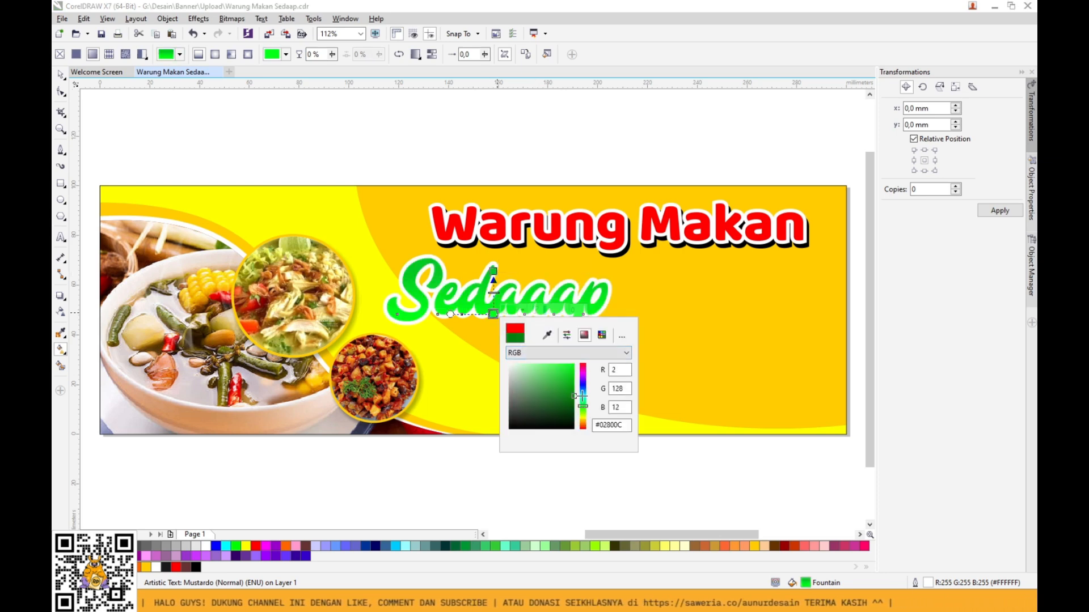
left_click(573, 396)
left_click(582, 397)
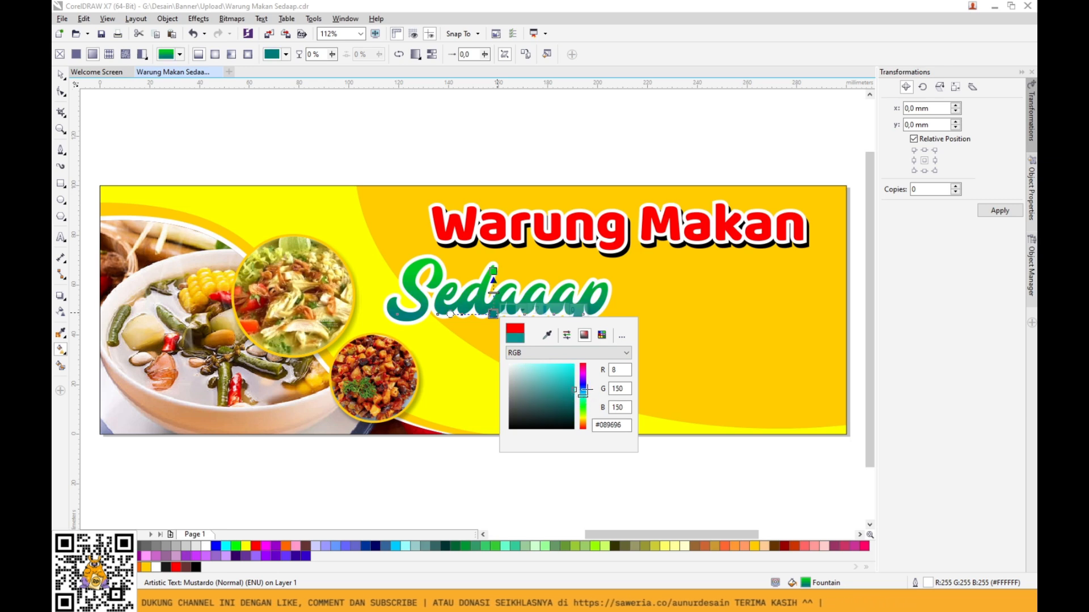
left_click(583, 406)
left_click(575, 398)
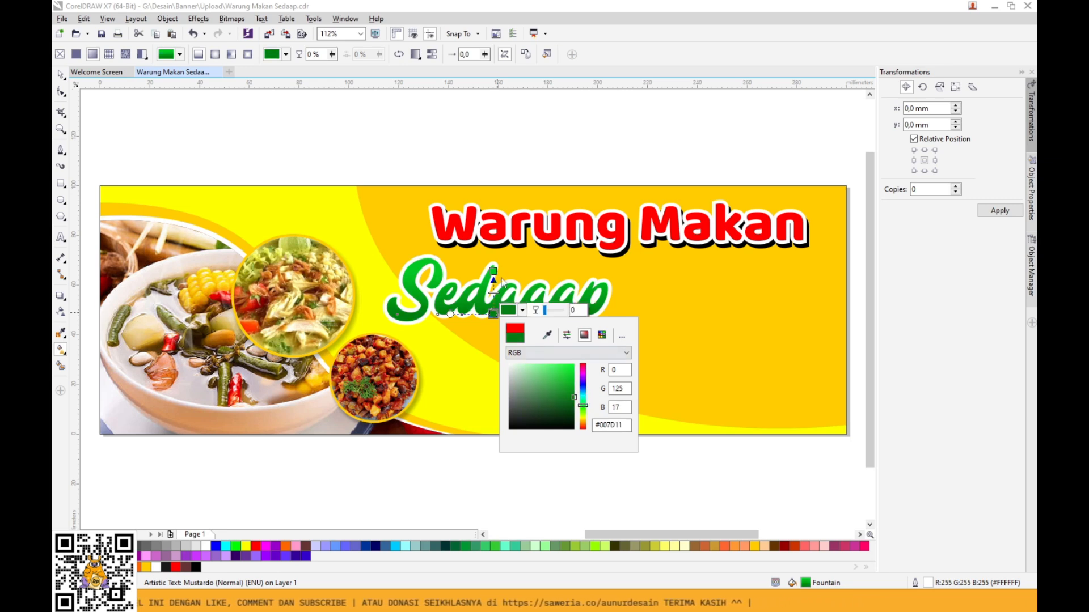
Extend the green gradient's upper end to near the top of the Sedaaap lettering and deselect the text.
left_click(493, 270)
left_click_drag(493, 271, 493, 262)
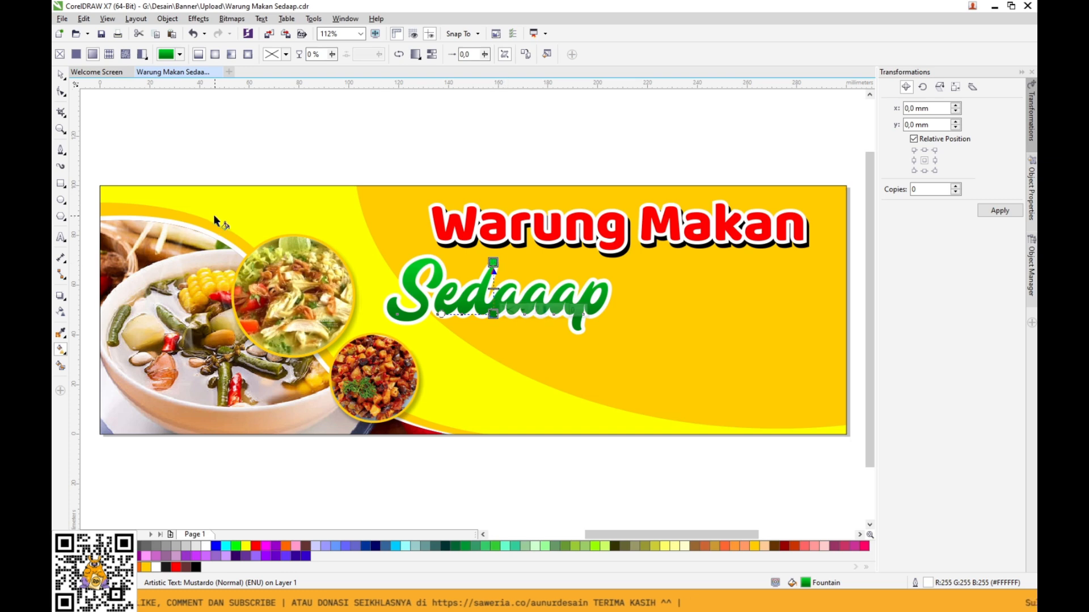
left_click(65, 80)
left_click(154, 128)
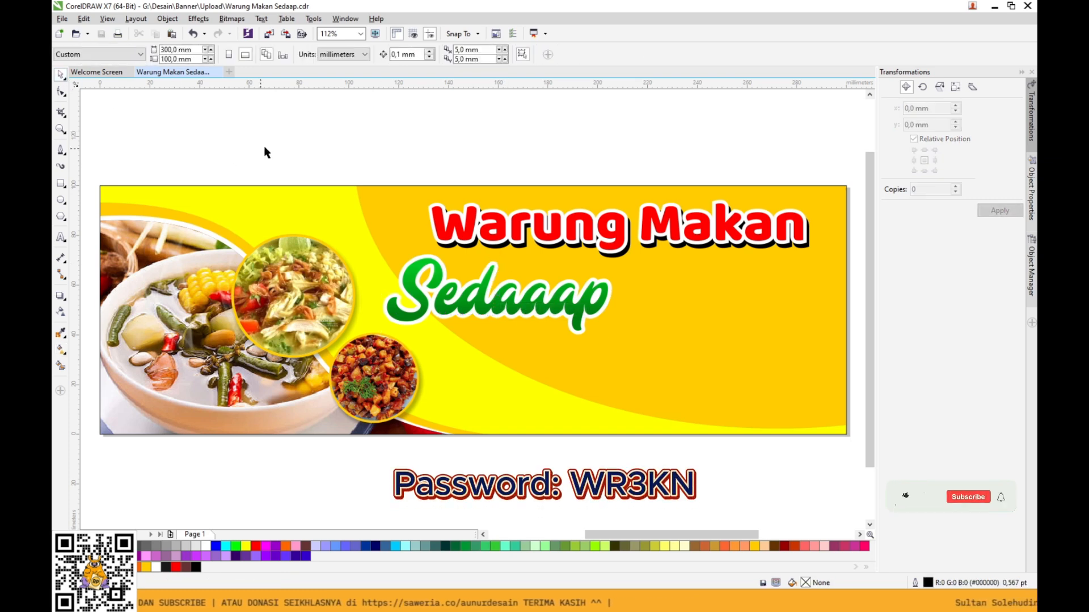
Duplicate the green Sedaaap text about 31 mm right and 21 mm down, and make the original's fill and outline black.
left_click(597, 300)
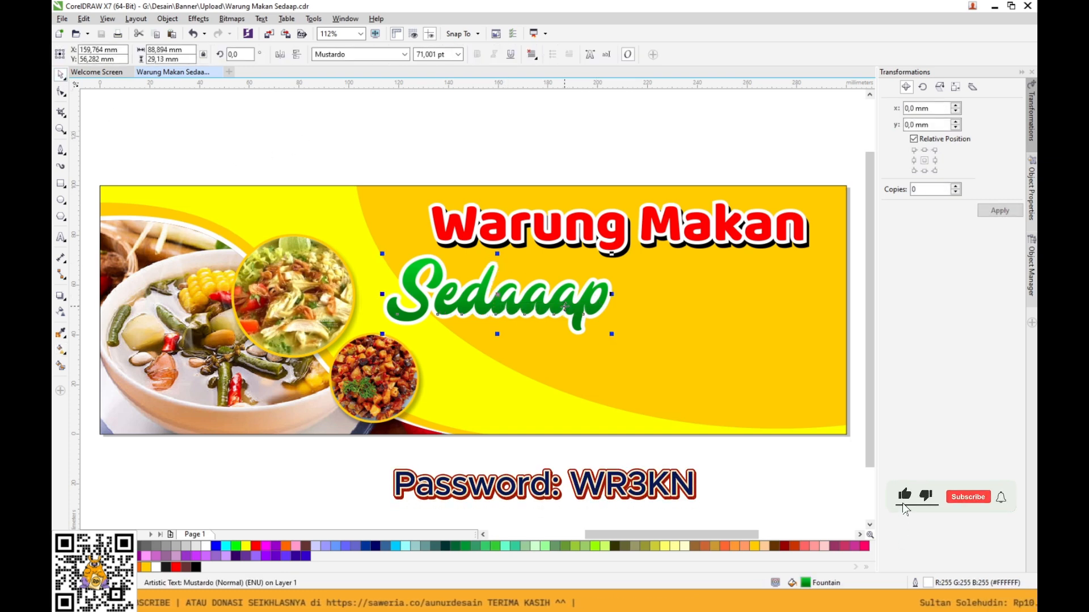
left_click_drag(533, 297, 613, 351)
left_click(536, 301)
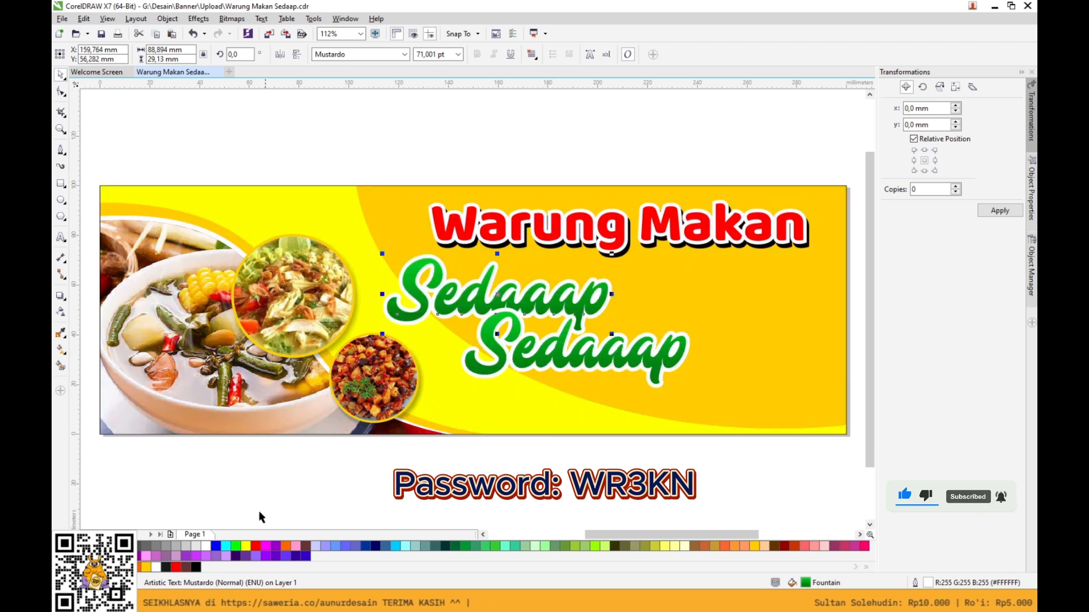
left_click(197, 567)
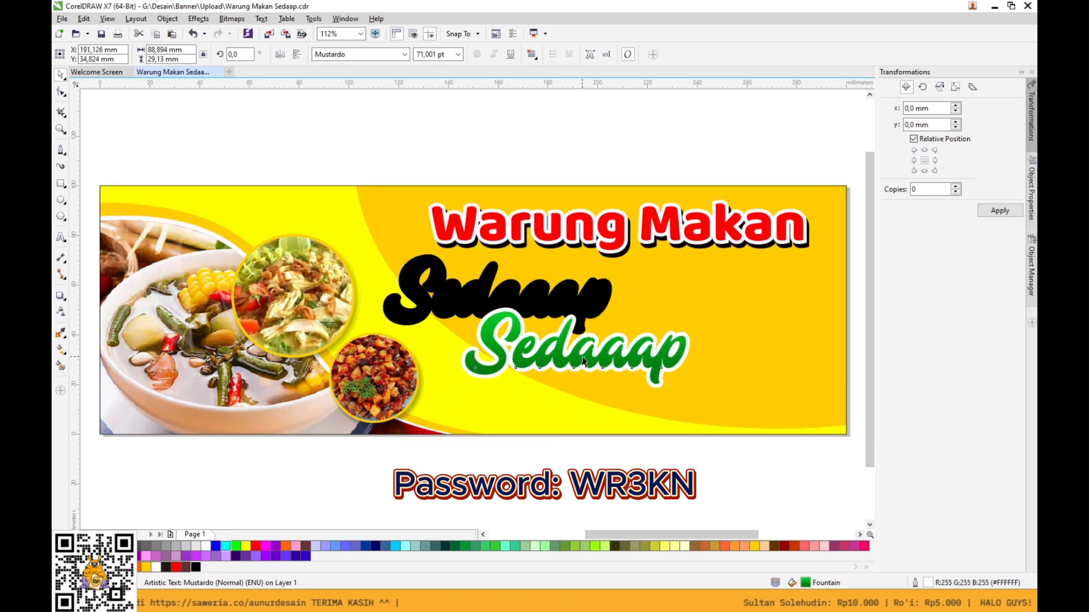
Place the green Sedaaap text over the black one, about 0.7 mm left and 1.4 mm up, to form a shadow.
left_click_drag(584, 361, 499, 299)
scroll(590, 312, "up", 5)
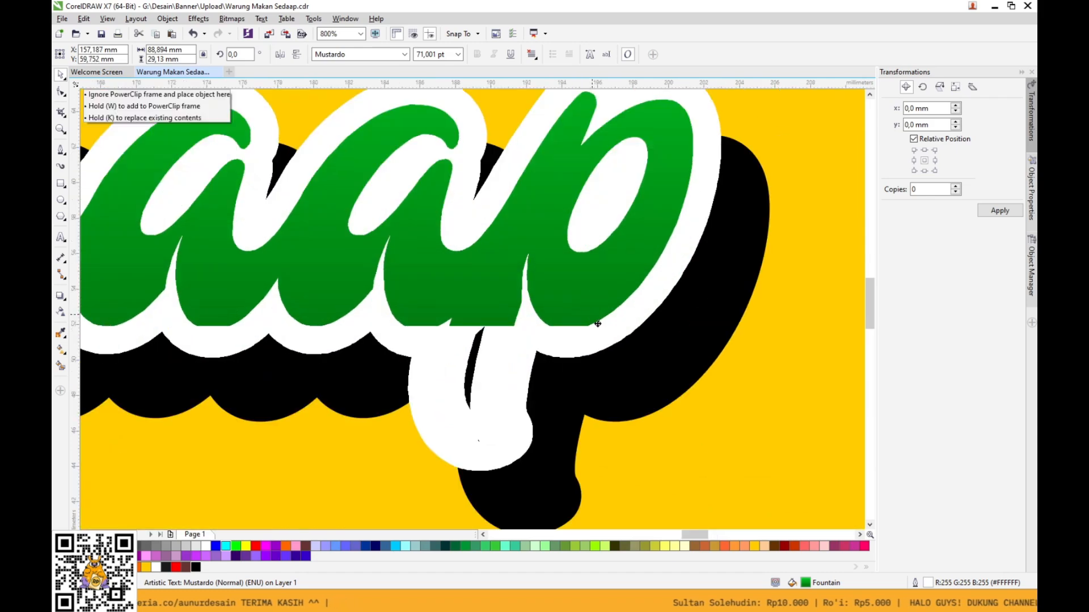
left_click_drag(598, 324, 615, 340)
scroll(614, 341, "down", 6)
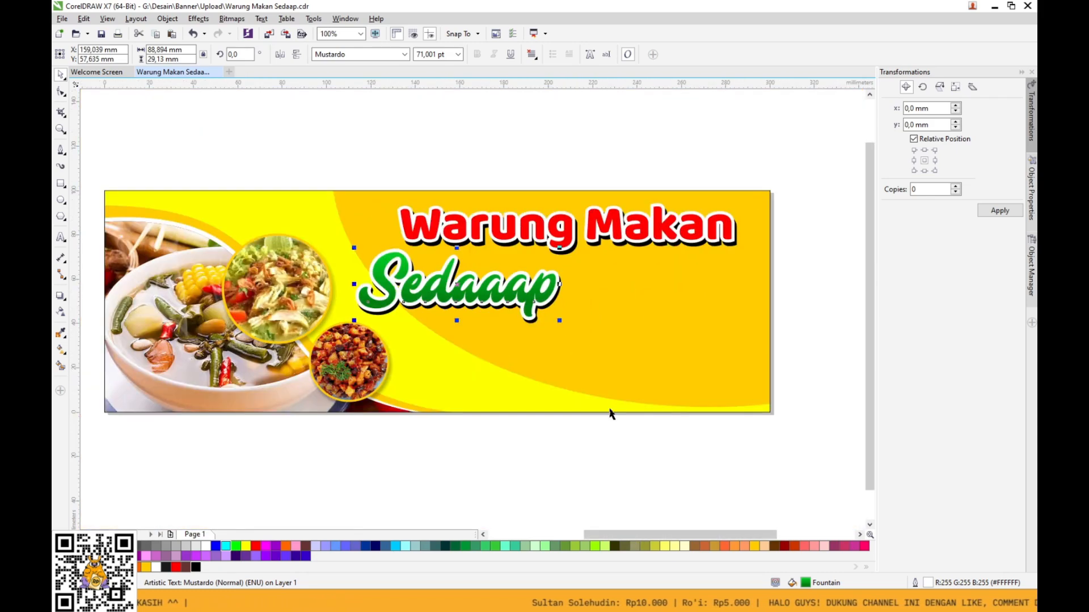
Group the green Sedaaap text with its black shadow copy and deselect the group.
left_click_drag(630, 462, 331, 229)
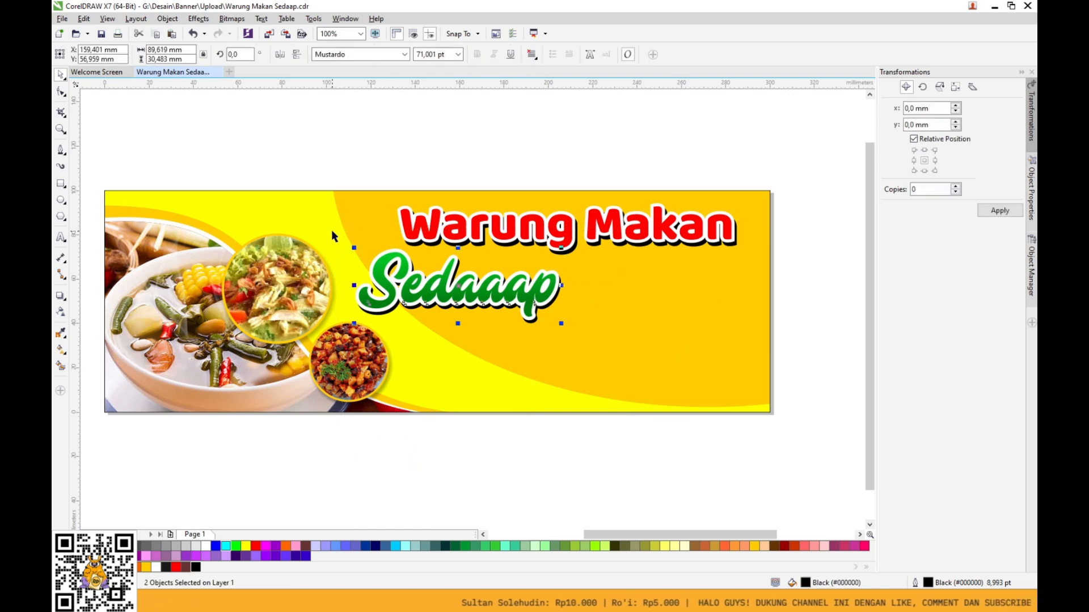
key("ctrl+g")
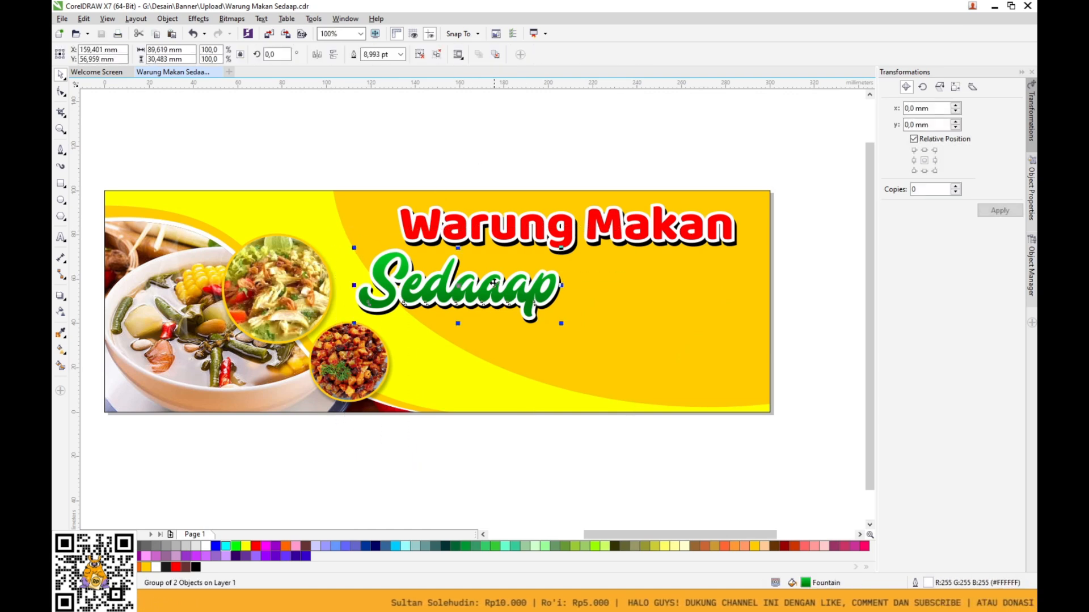
left_click(489, 146)
Add the text "Menu" below the Sedaaap lettering and move it into the orange area on the right of the banner.
key("F8")
left_click(447, 347)
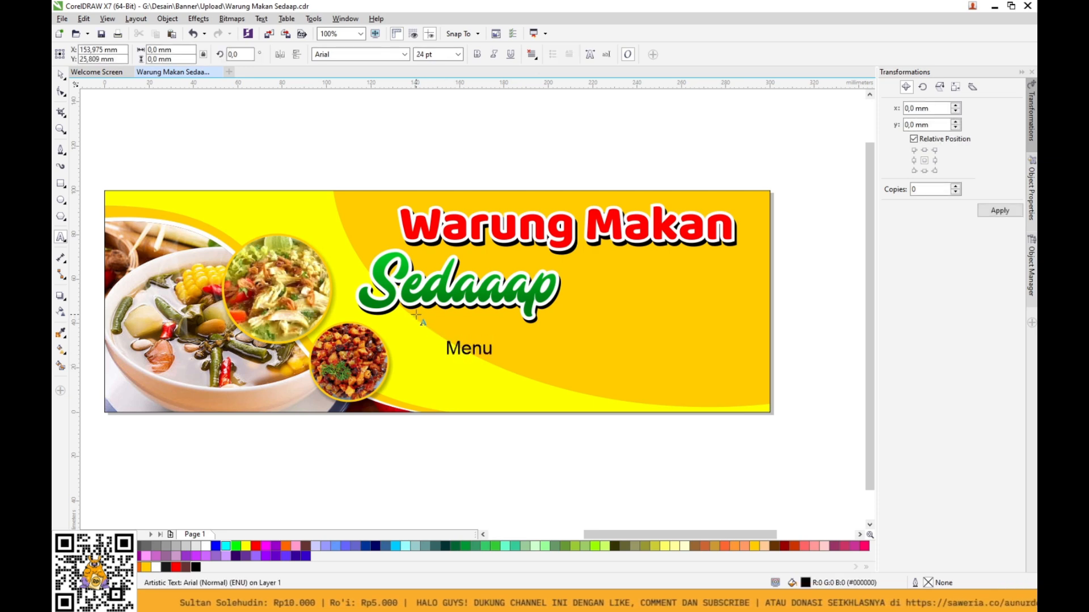
type("Menu")
left_click(61, 74)
left_click_drag(481, 354, 617, 353)
left_click(92, 219)
Draw a rectangle about 39 × 12 mm below the Sedaaap lettering and round its corners by about 1.6 mm.
left_click(61, 184)
left_click_drag(437, 343, 523, 370)
left_click(63, 95)
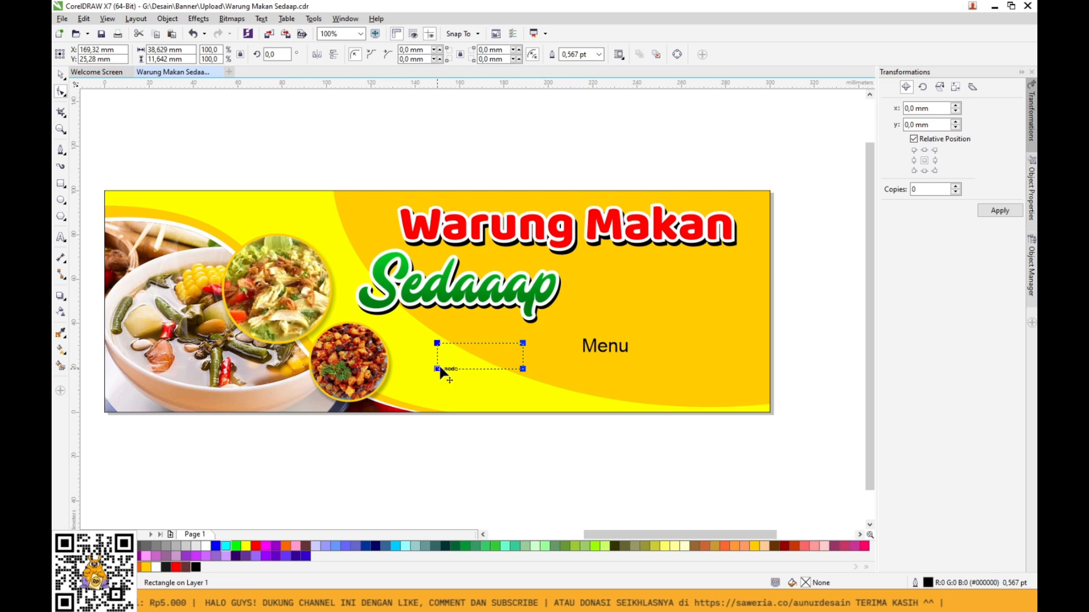
left_click_drag(439, 370, 426, 381)
scroll(442, 368, "up", 2)
left_click(60, 75)
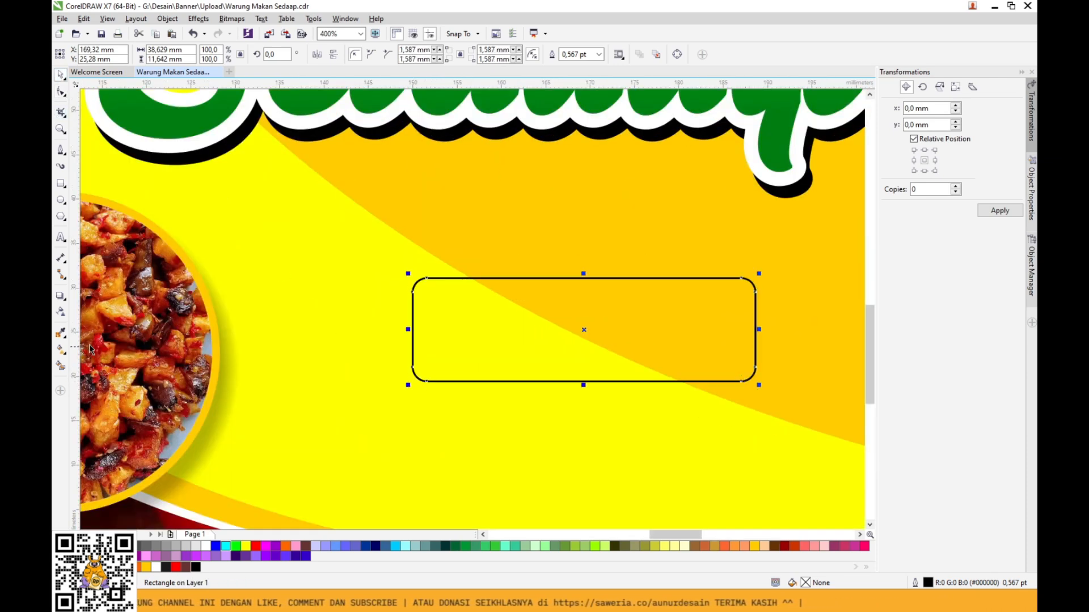
Arch the rounded rectangle upward with a single-arc envelope and fill it black without an outline.
left_click(65, 296)
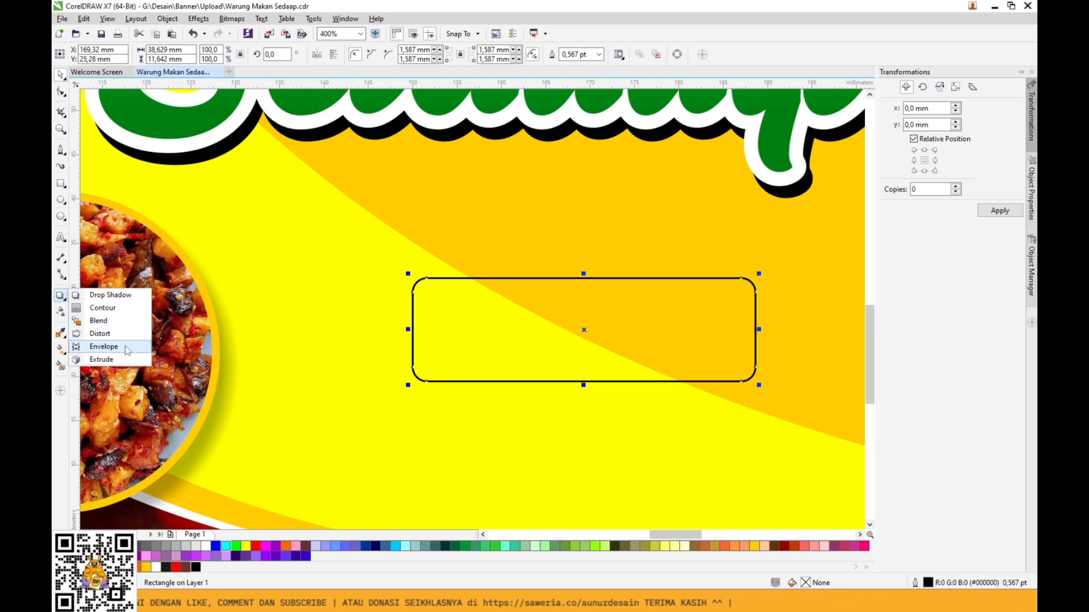
left_click(97, 347)
left_click(374, 54)
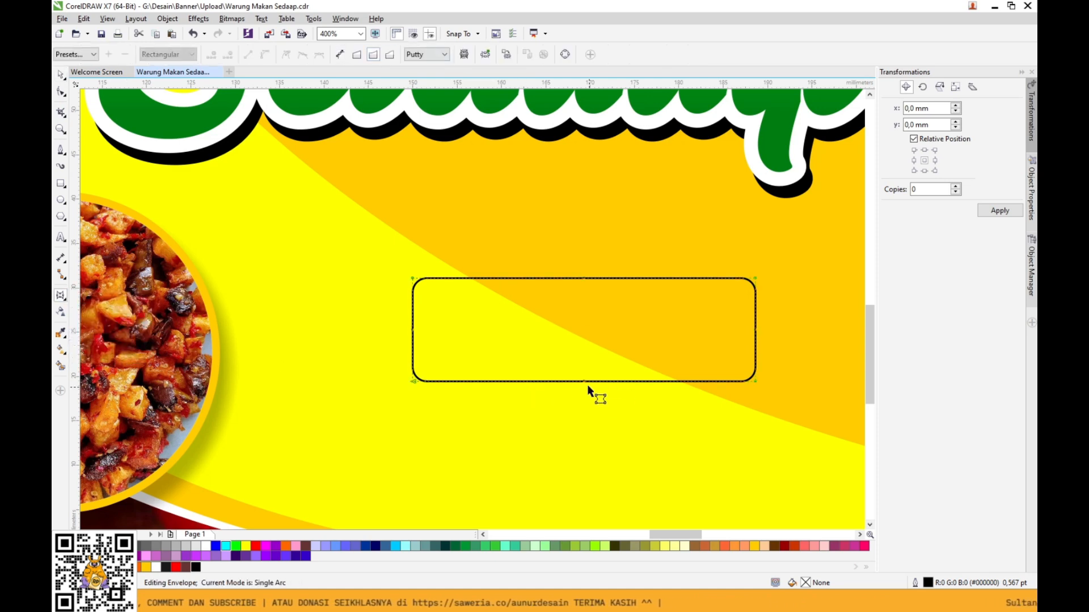
left_click_drag(588, 383, 584, 366)
left_click(61, 74)
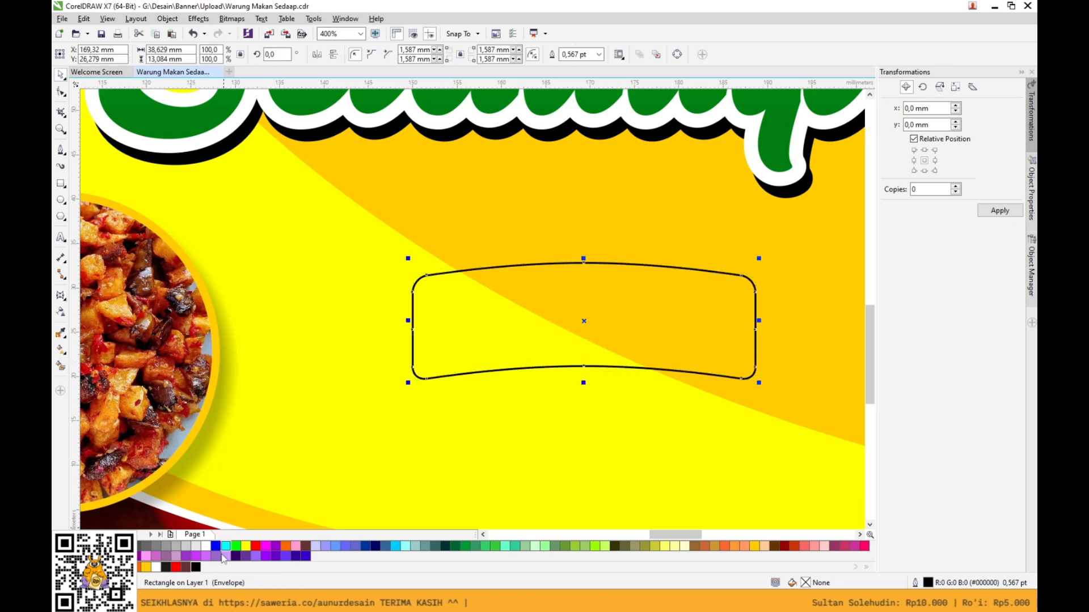
left_click(196, 567)
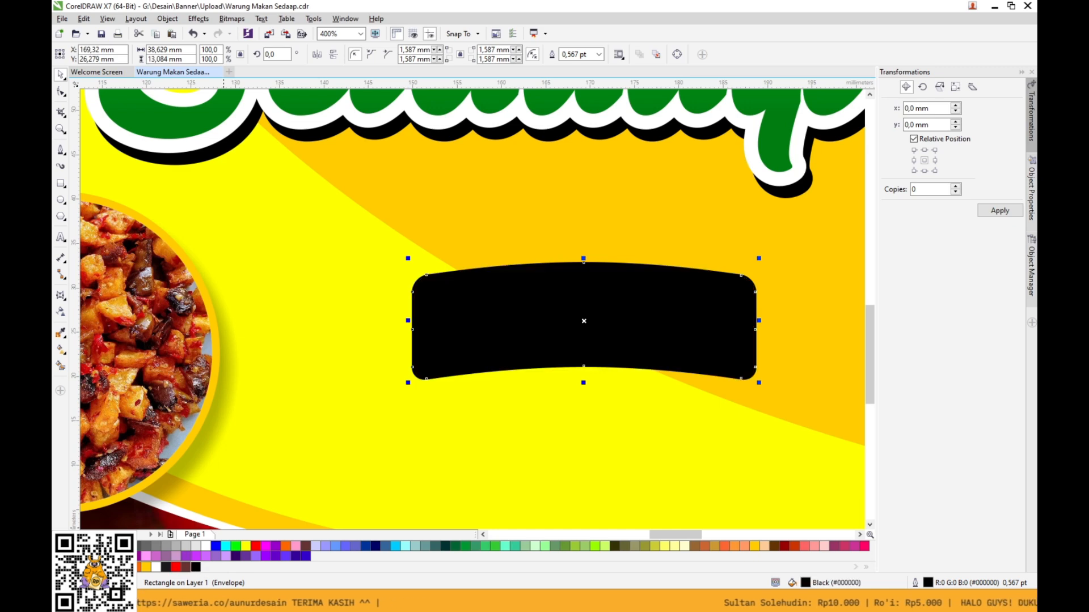
right_click(96, 567)
Add a red copy of the black arched shape rotated about 5.9° on top of it, and group both shapes.
left_click(741, 290)
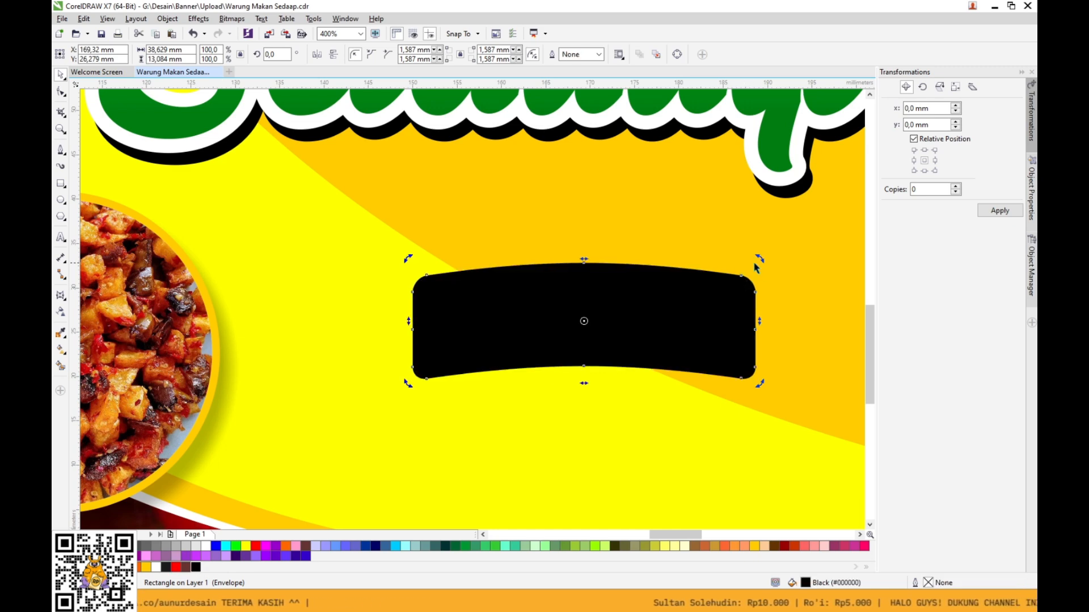
left_click_drag(756, 267, 755, 237)
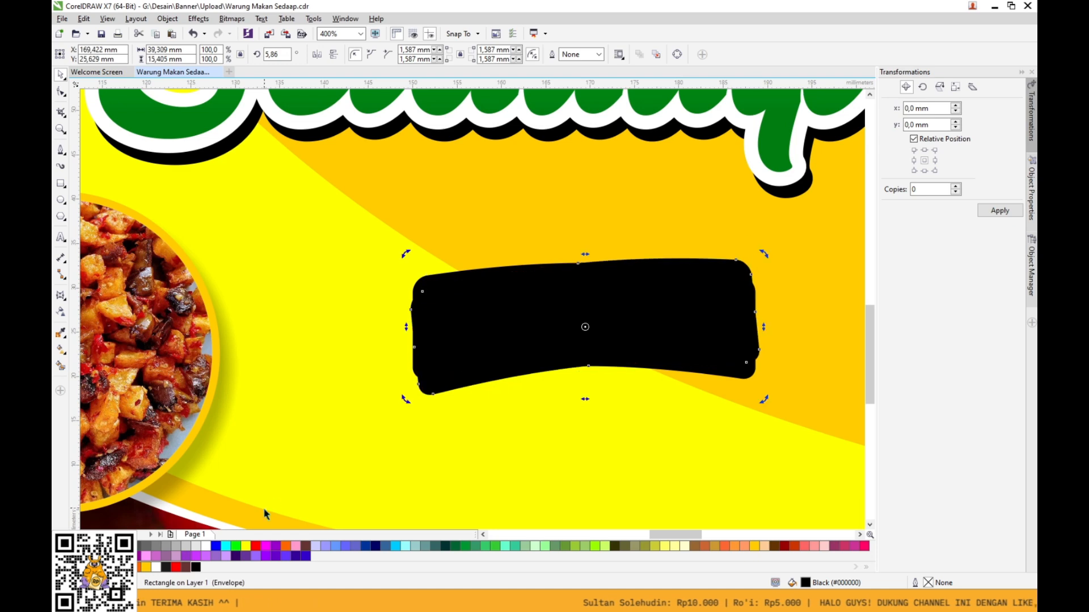
left_click(178, 567)
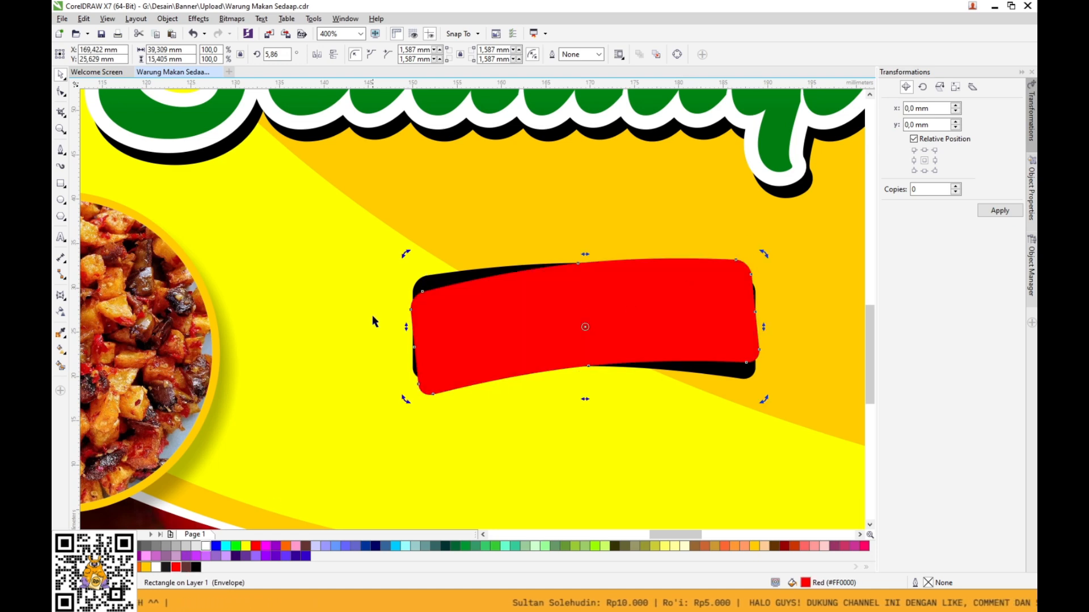
scroll(372, 315, "down", 2)
left_click_drag(623, 452, 347, 262)
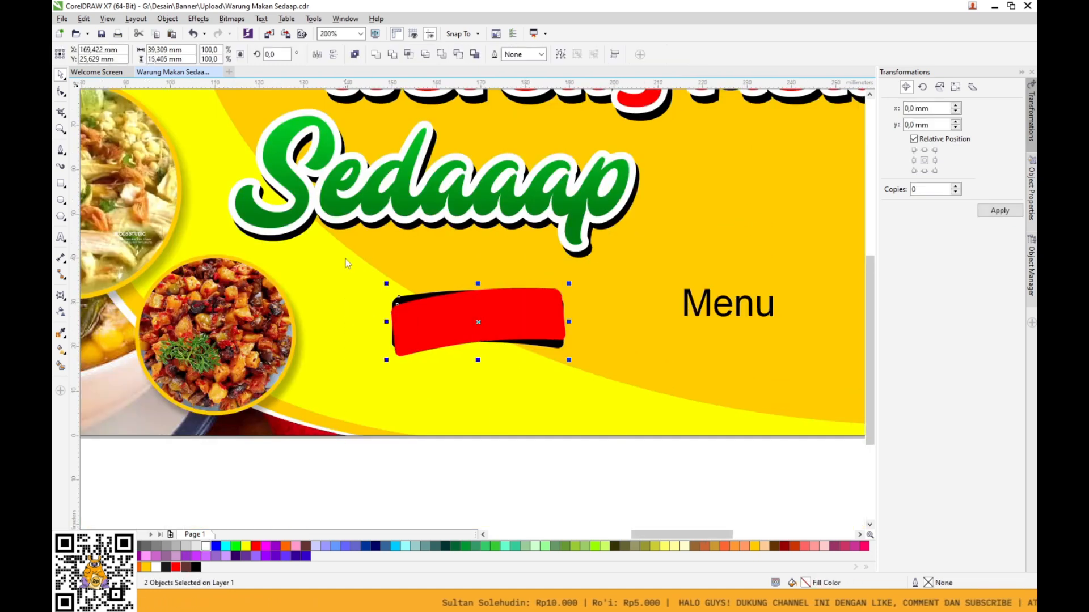
Set the Menu text in Blenda Script and place it in yellow in front of the red arched shape.
left_click(706, 303)
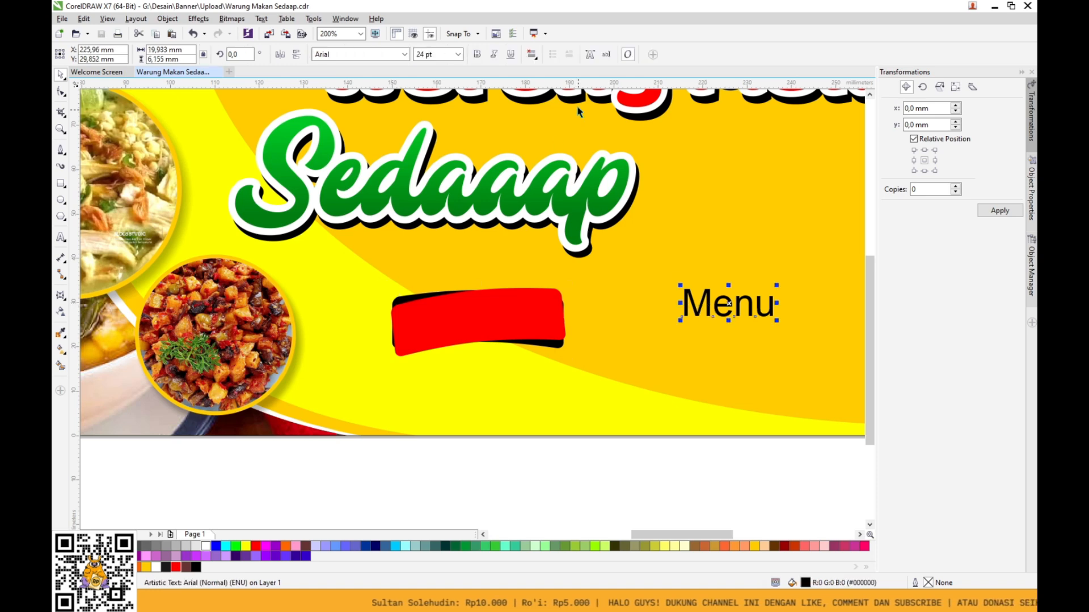
left_click(405, 54)
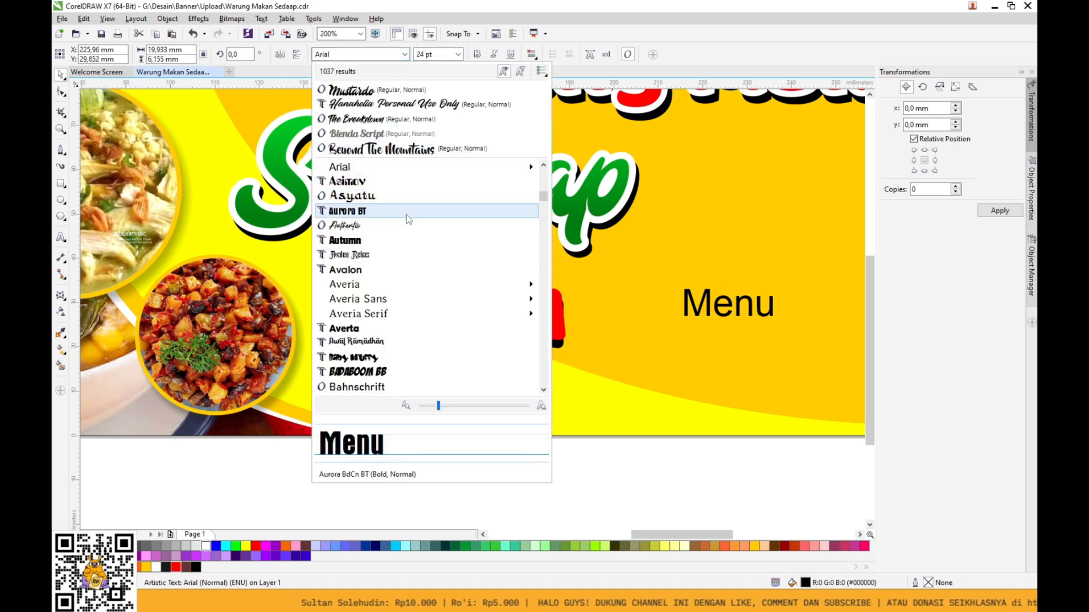
left_click(356, 134)
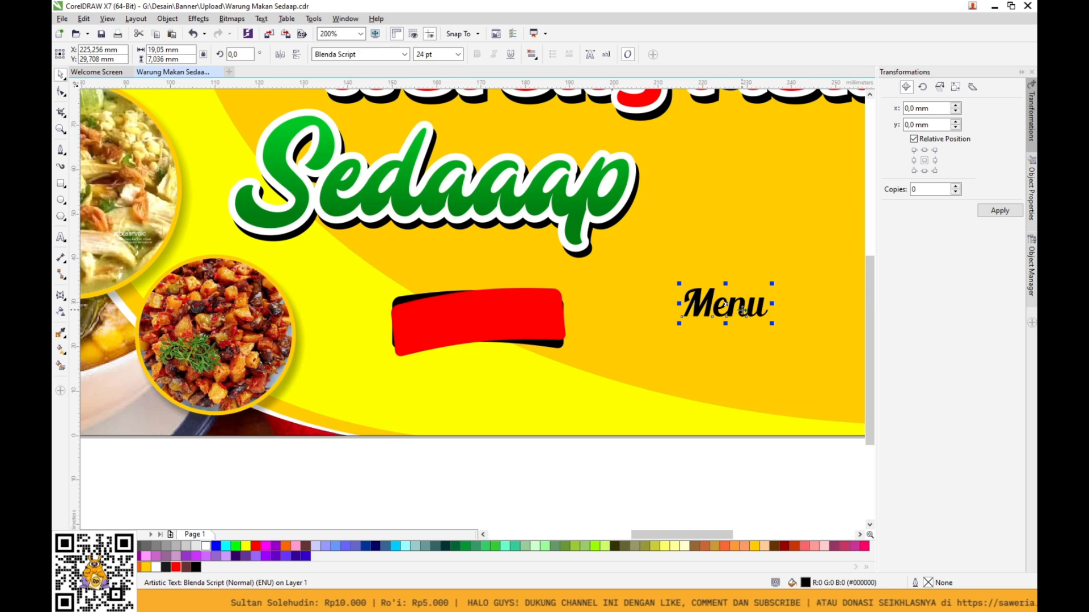
left_click_drag(742, 310, 494, 323)
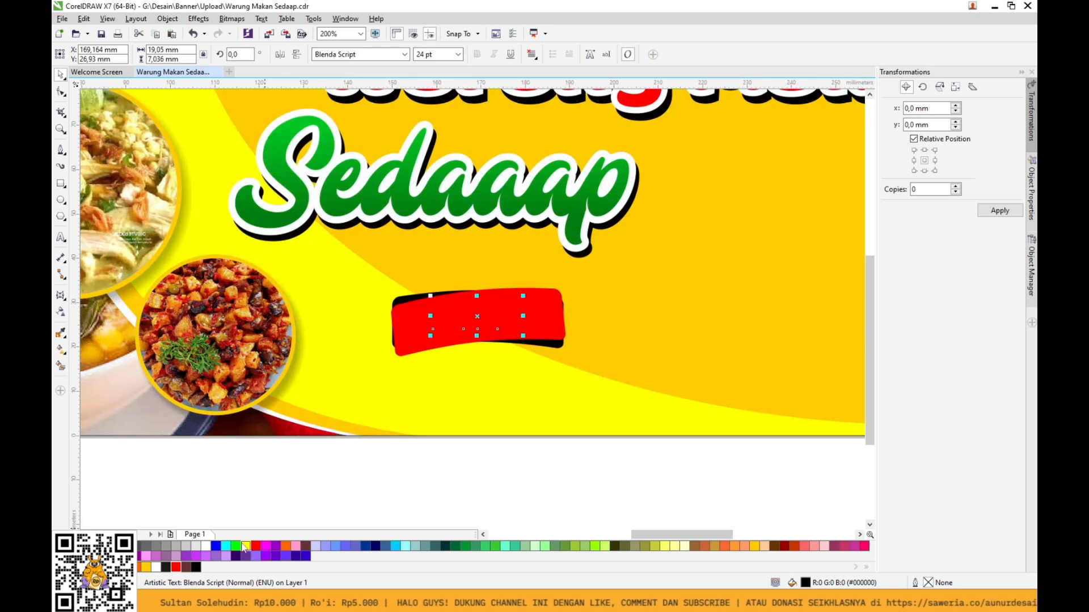
key("shift+Page_Up")
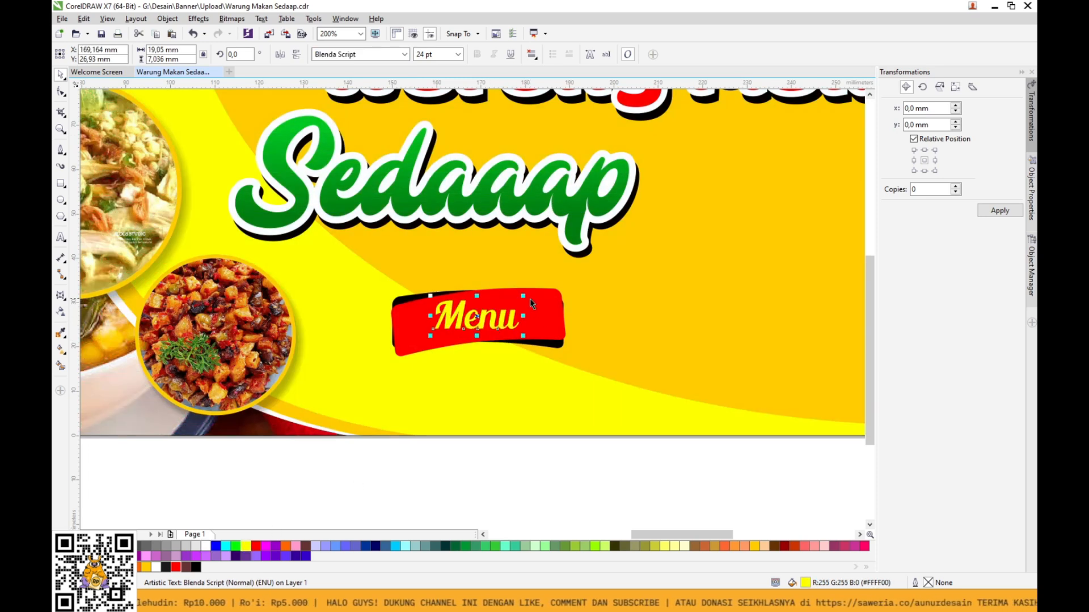
Enlarge the yellow Menu text to about 26.2 pt and duplicate it about 54 mm to the right.
left_click_drag(529, 298, 538, 298)
left_click_drag(504, 331, 745, 323)
right_click(744, 322)
Tilt the Menu text on the red shape by about 5.9°, change it to "Menu:" and enlarge it slightly.
left_click(512, 325)
left_click(510, 323)
left_click_drag(526, 347, 529, 342)
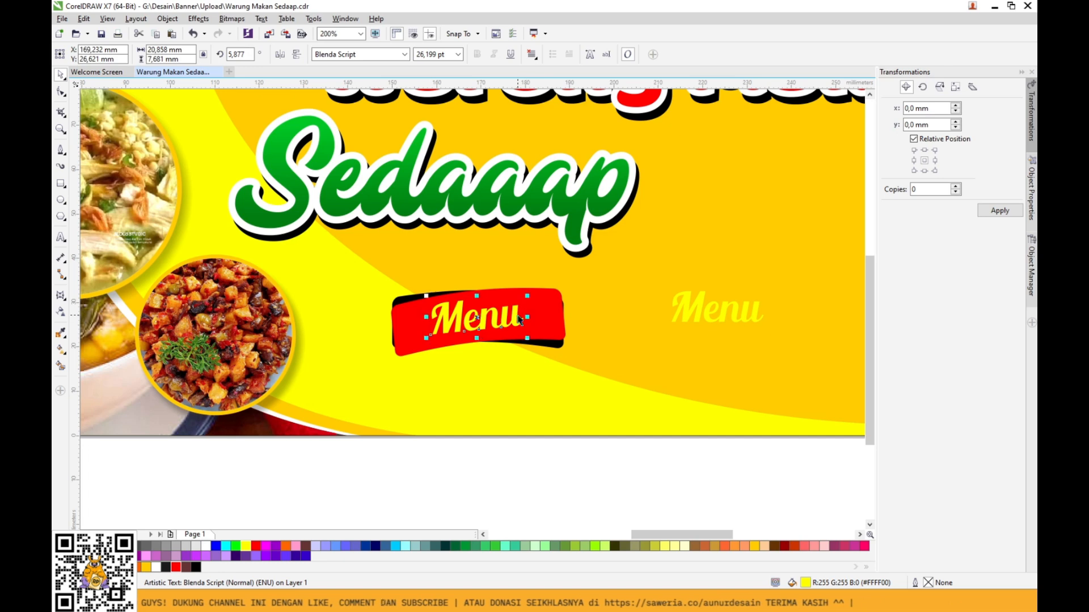
double_click(519, 315)
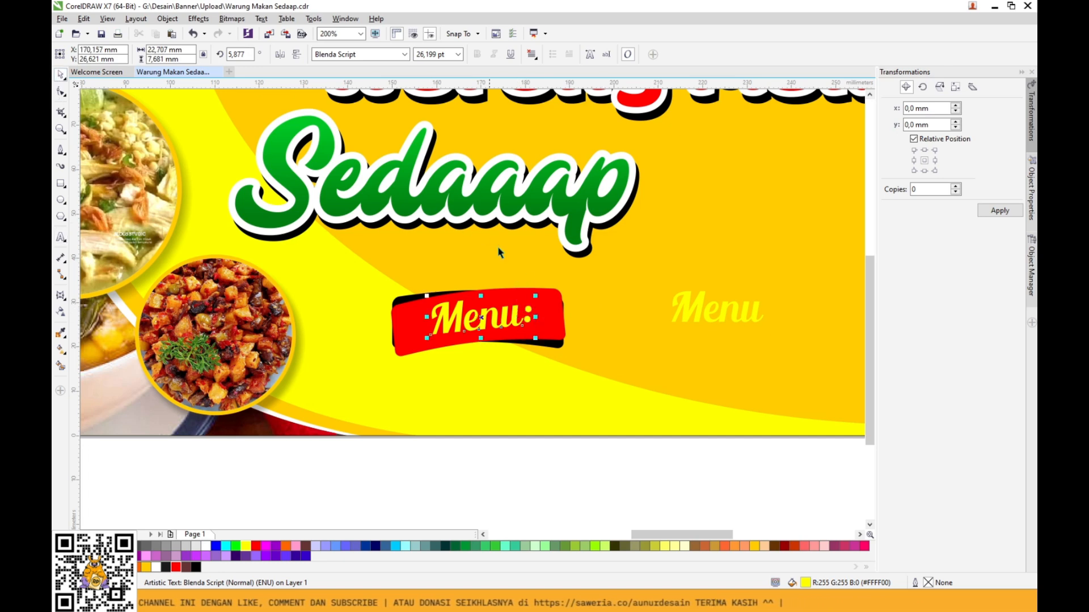
left_click_drag(537, 298, 547, 296)
Group the Menu: text with its red shape, shrink the label to about 26 mm wide and place it just under Sedaaap.
left_click_drag(619, 487, 321, 262)
key("ctrl+g")
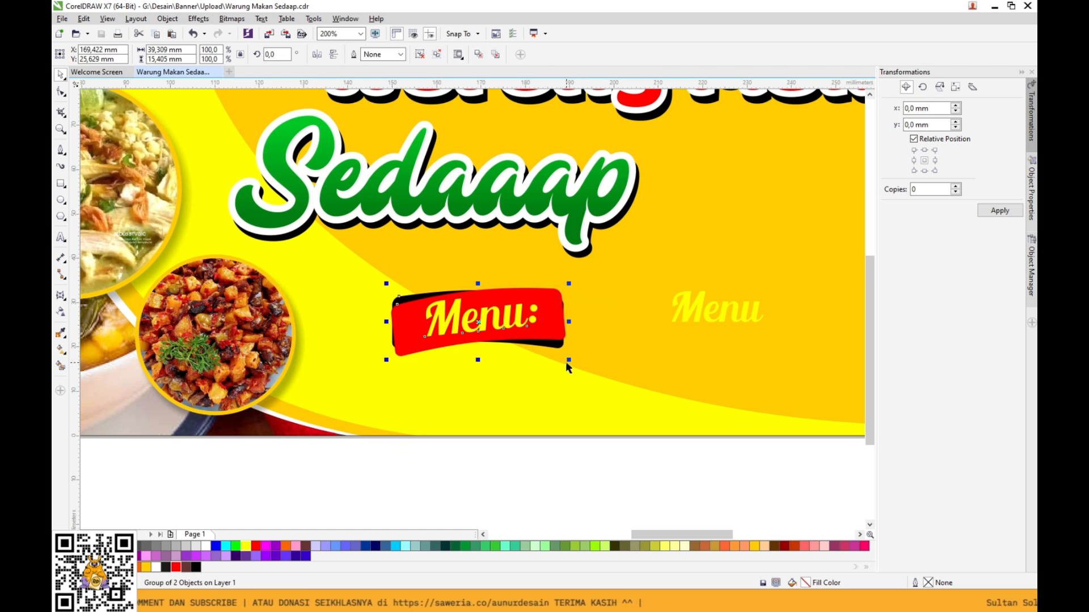
left_click_drag(569, 359, 416, 262)
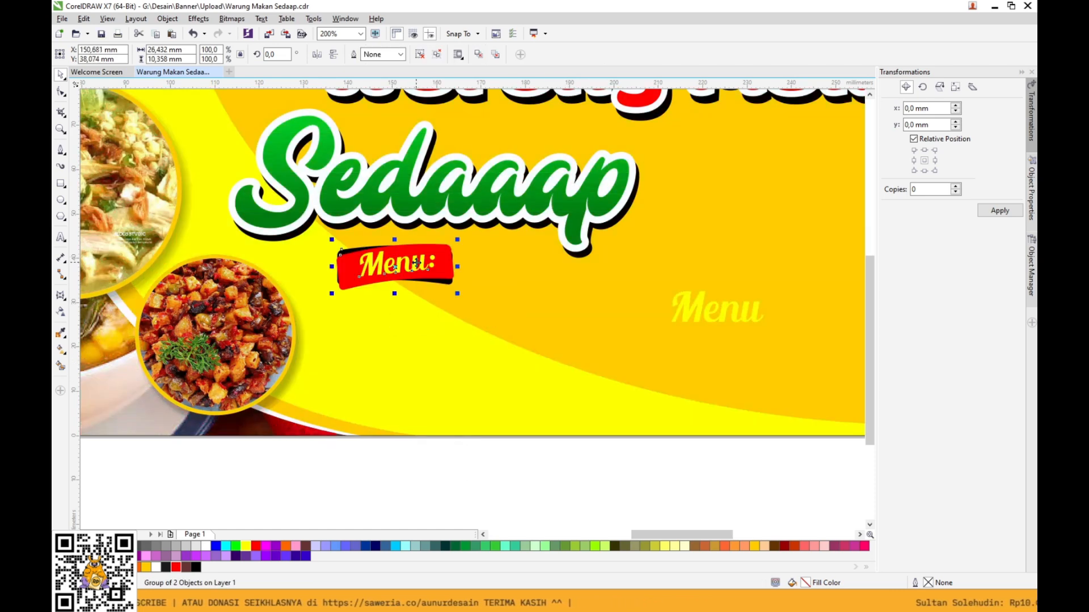
key("F4")
left_click(654, 347)
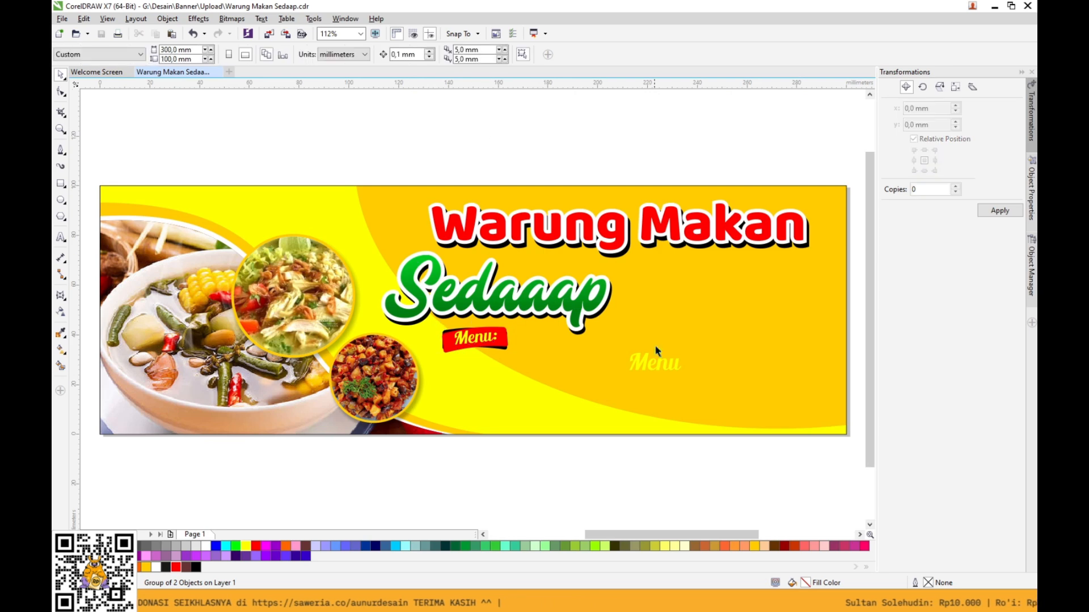
Replace the spare yellow Menu text with three lines: "Sayur Asem", "Sayur Sop" and "Soto Ayam".
left_click(658, 366)
key("F8")
key("ctrl+a")
type("Sa")
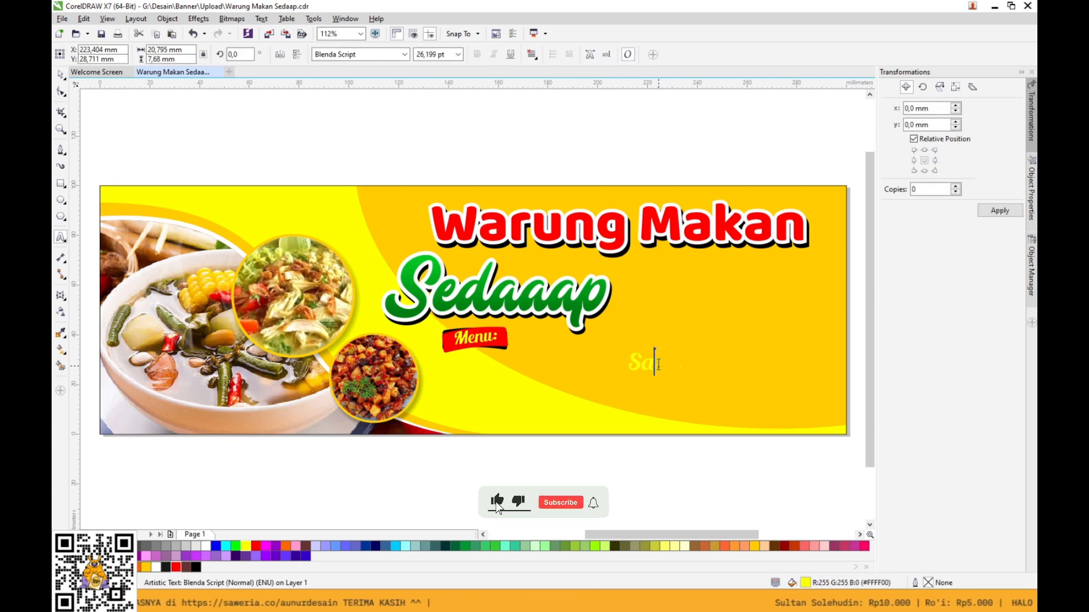
type("yur Asem")
key("Return")
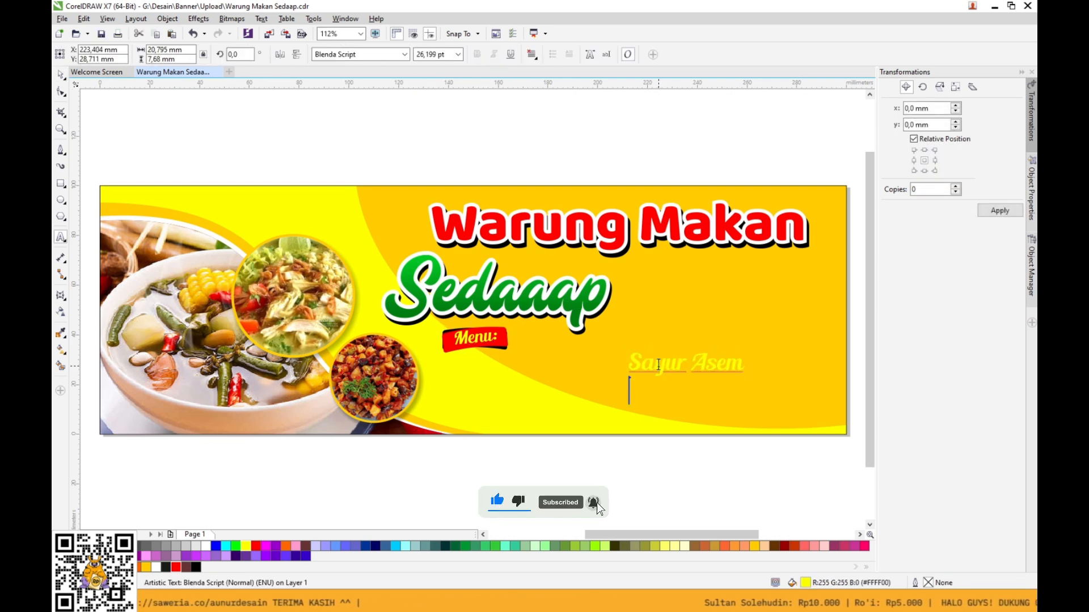
type("Sayur Sop")
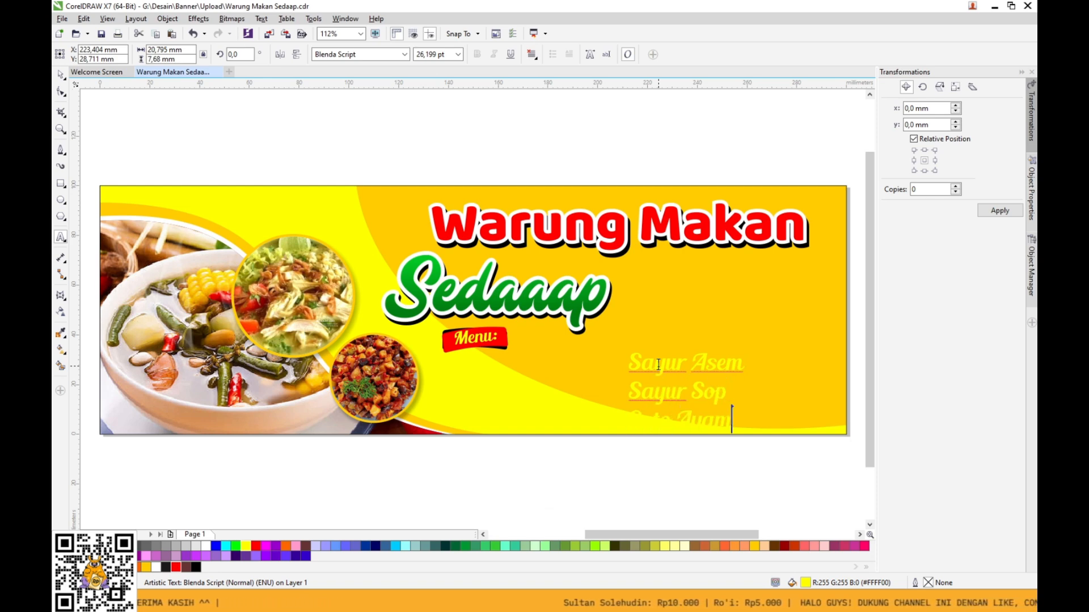
left_click(61, 74)
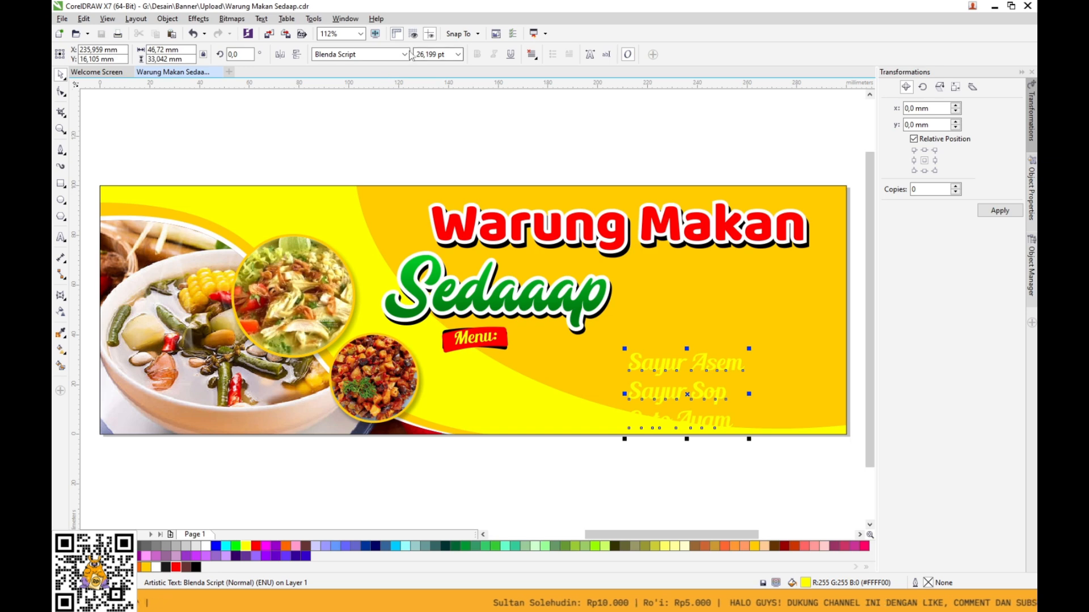
Format the dish list in Blues Smile with 90% black fill and white outline, at about 19.6 pt beneath the Menu: label.
left_click(405, 54)
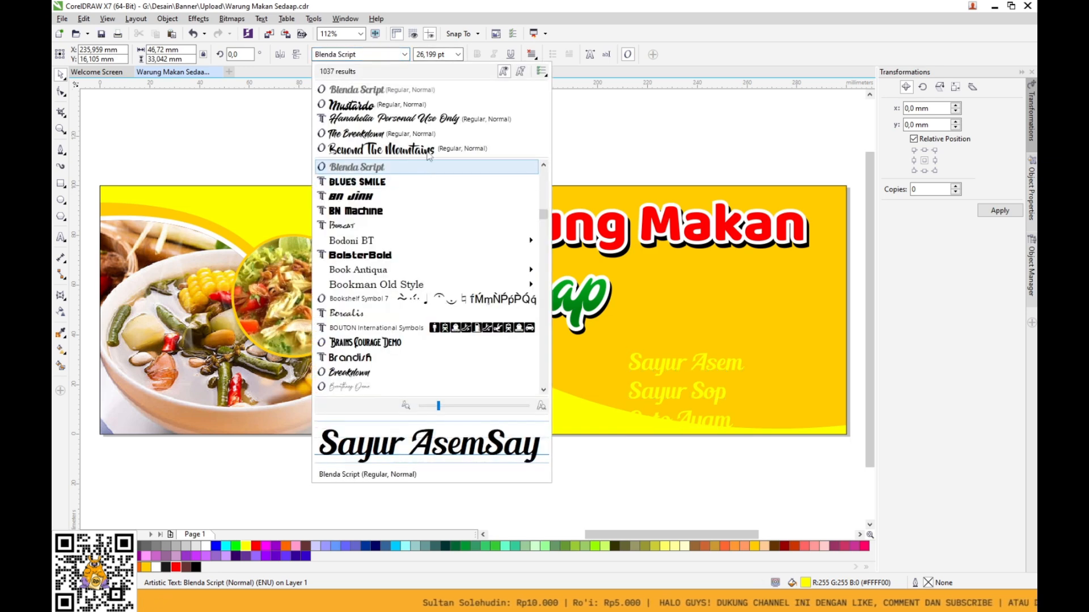
left_click(509, 184)
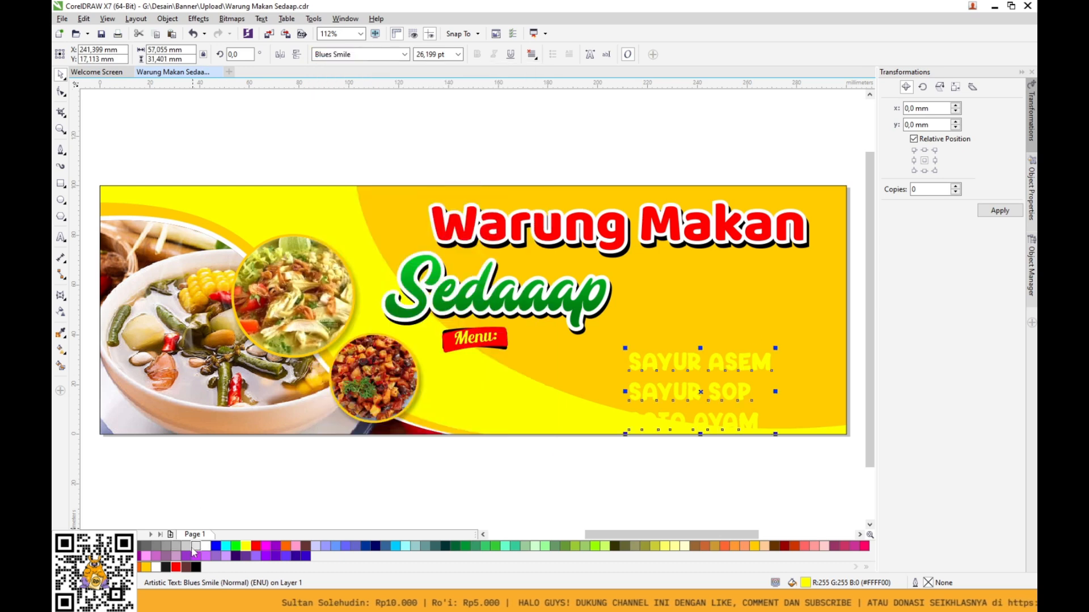
left_click(177, 567)
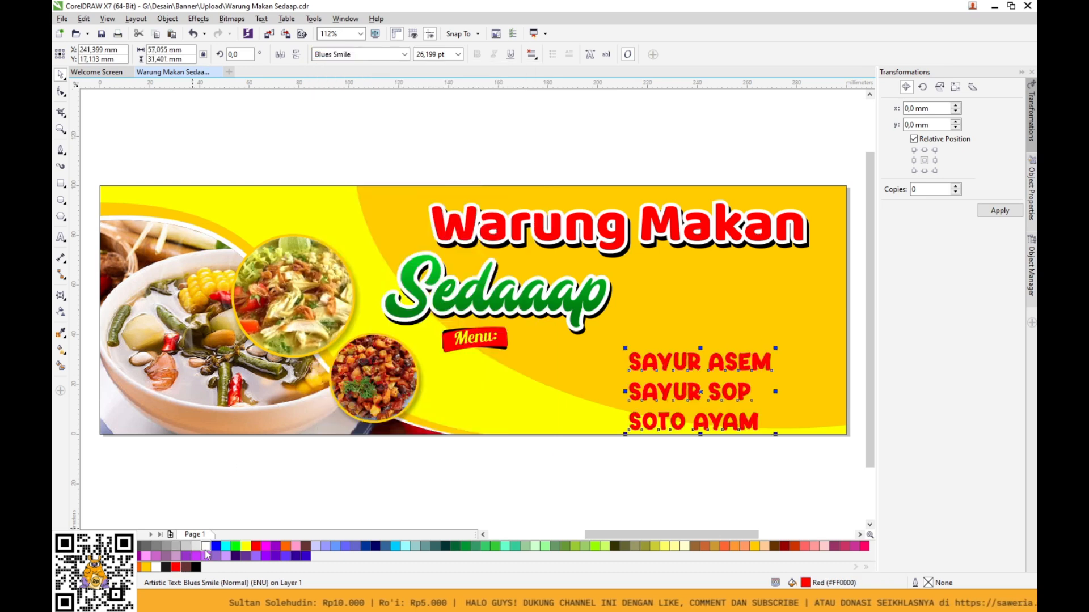
left_click(167, 568)
left_click_drag(776, 437, 606, 424)
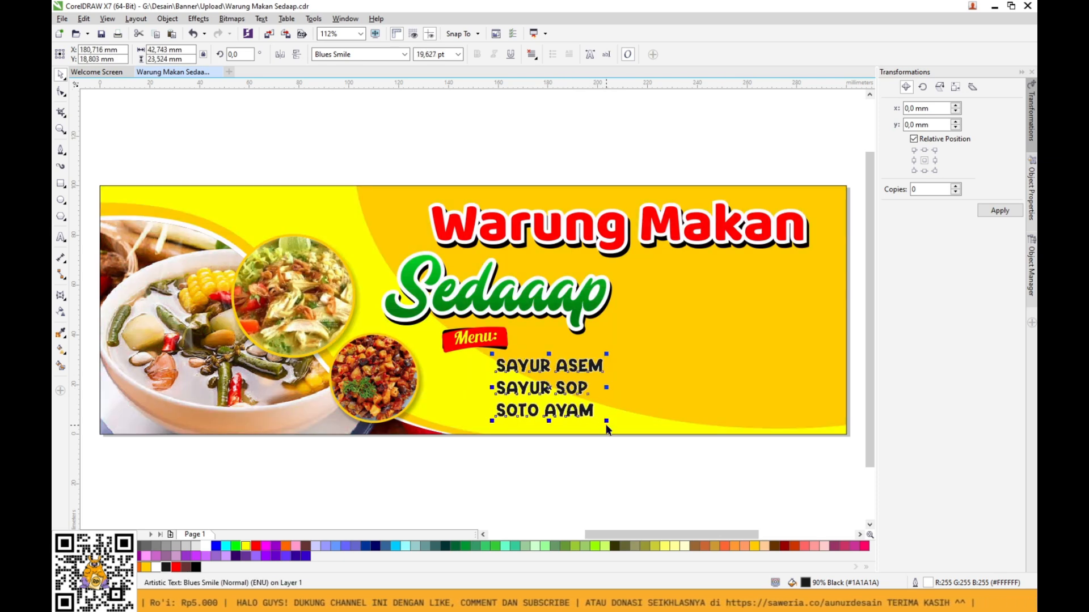
Set the dish list's outline to 4 pt wide with rounded corners.
key("F12")
left_click(470, 225)
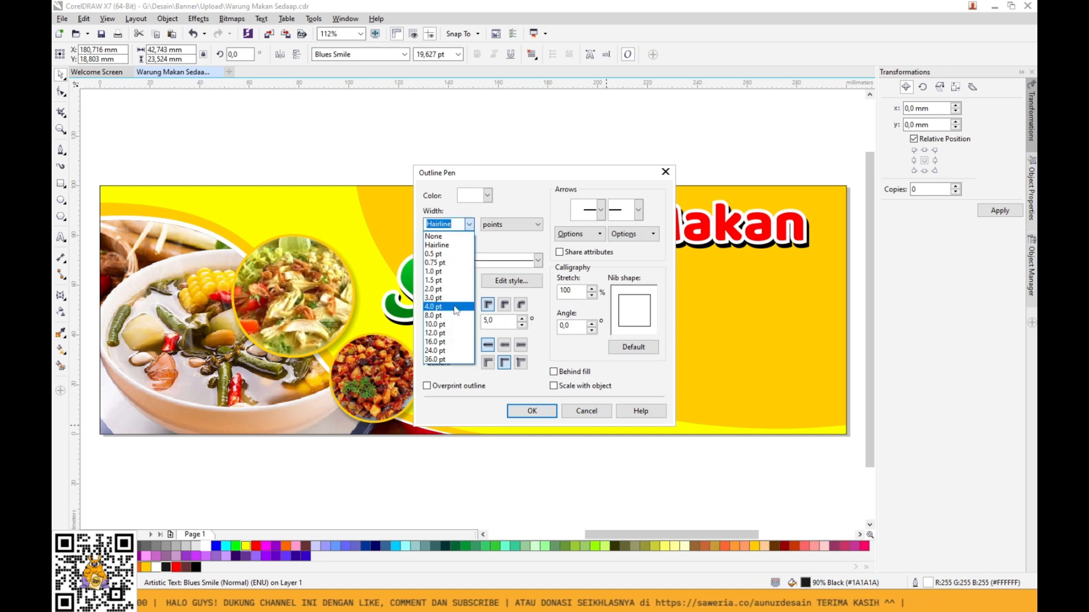
left_click(456, 307)
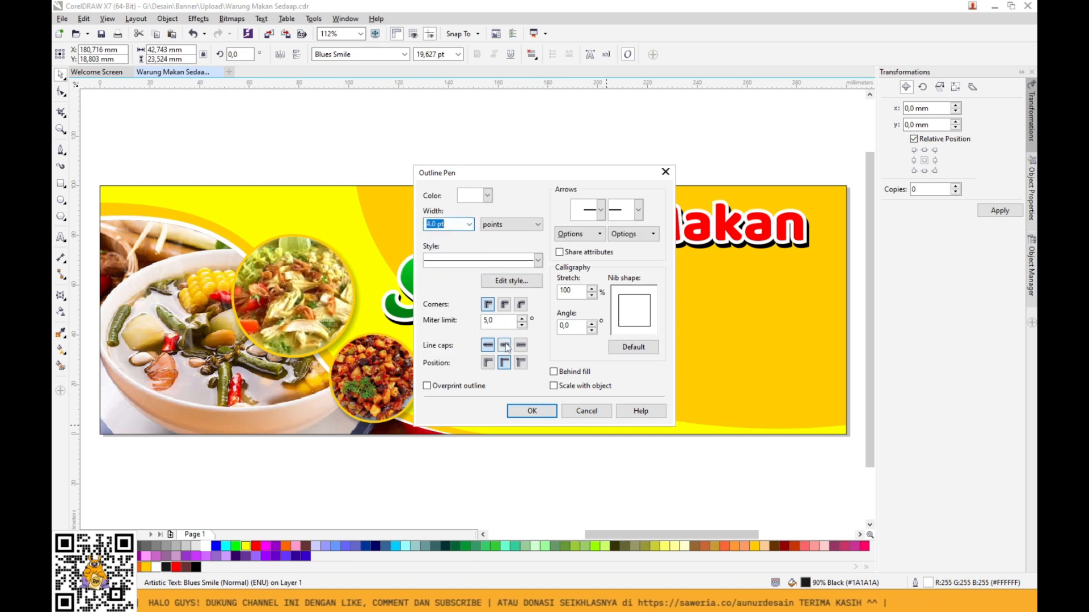
left_click(504, 305)
left_click(532, 411)
Duplicate the dish list about 49 mm to the right and move the grouped Sedaaap lettering about 40 mm right, centred beneath Warung Makan.
left_click_drag(566, 369, 687, 368)
scroll(597, 341, "down", 2)
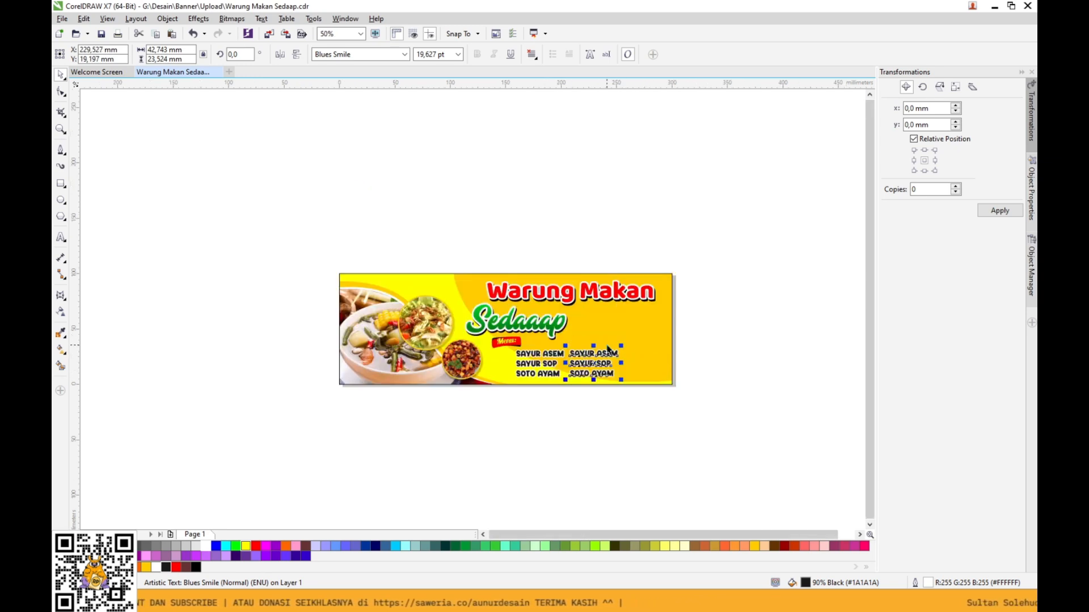
scroll(608, 348, "up", 2)
left_click(522, 299)
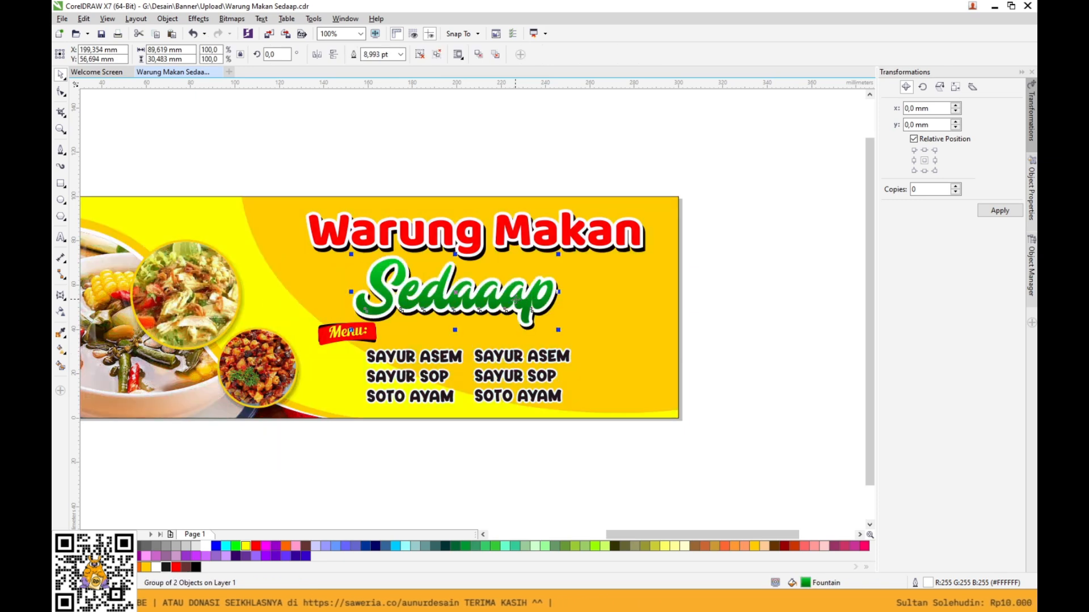
Undo the last move of the Sedaaap lettering and shift the second dish list about 7 mm further right.
key("ctrl+z")
left_click(500, 360)
left_click_drag(521, 357, 537, 356)
Scale both dish lists together down to a text size of about 18.7 pt.
left_click(456, 352, "shift")
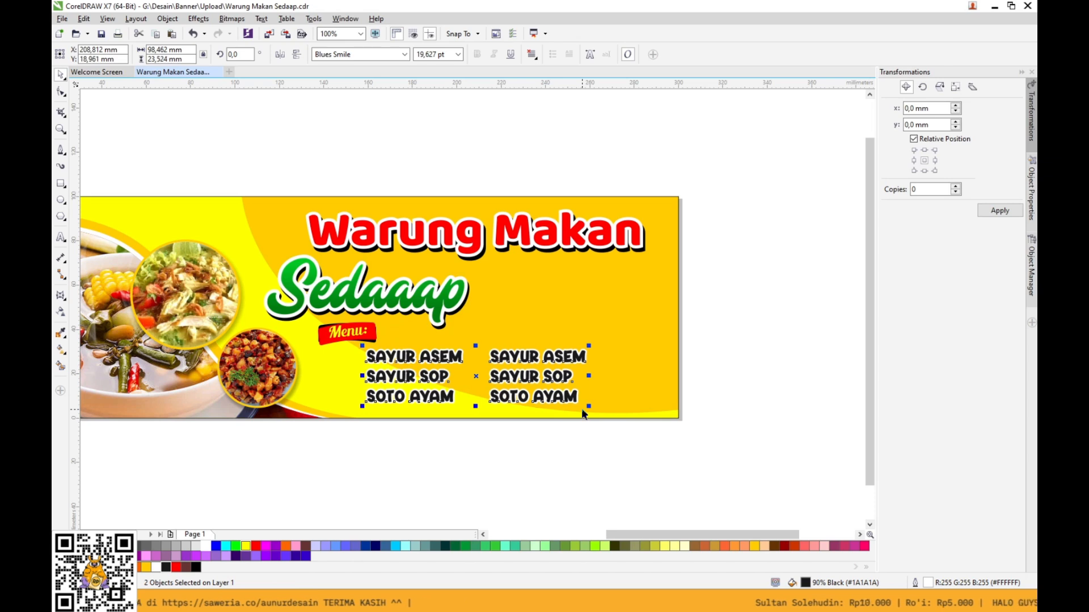
left_click_drag(582, 408, 578, 403)
left_click(738, 354)
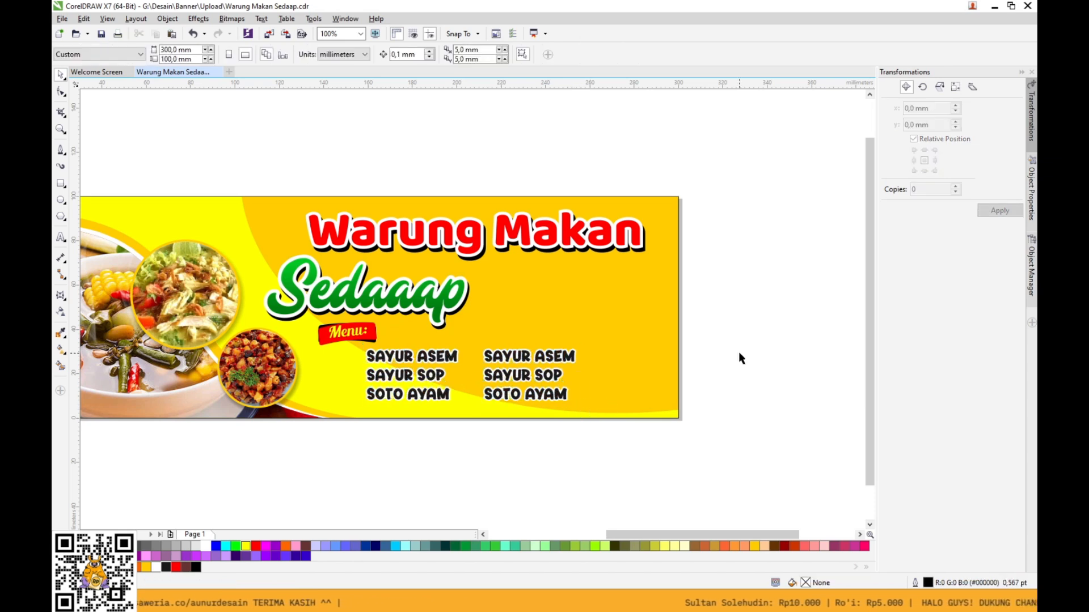
scroll(484, 440, "up", 2)
left_click(317, 317)
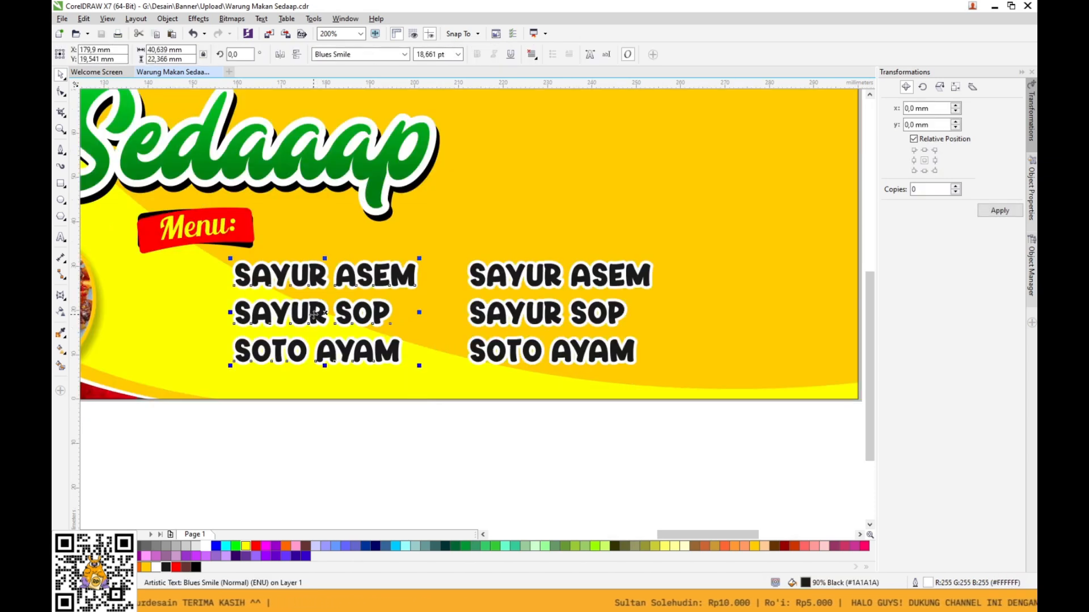
left_click(290, 445)
Draw a square about 3.3 mm wide below the Menu: label and fill it with red.
left_click(61, 184)
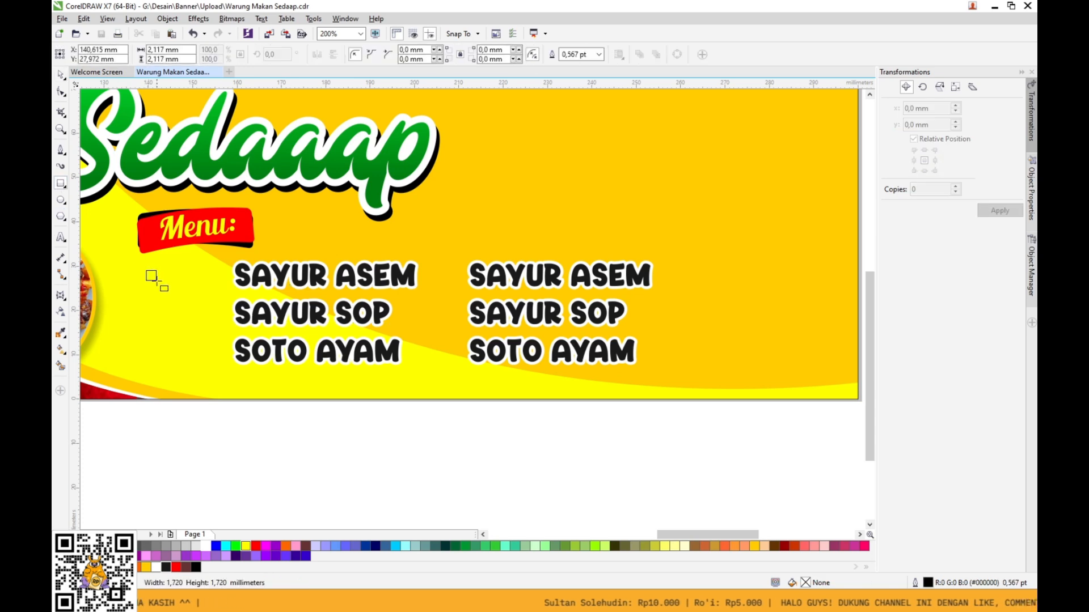
left_click_drag(142, 266, 166, 289)
left_click(256, 546)
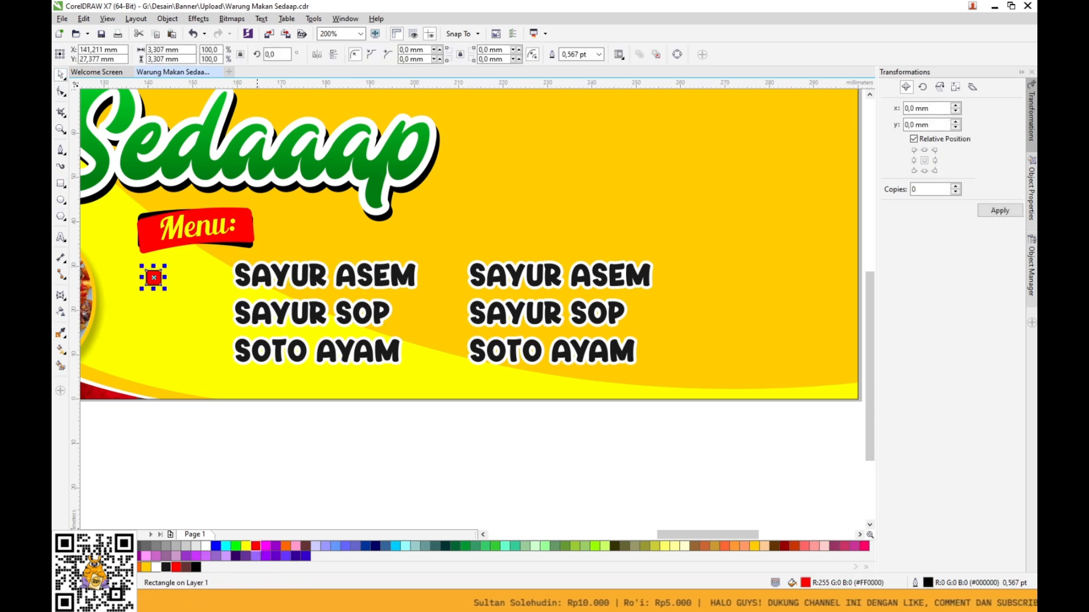
Remove the red square's outline and place it as a bullet beside all three dishes of the first list.
scroll(156, 277, "up", 2)
left_click_drag(151, 280, 267, 433)
scroll(267, 433, "down", 1)
left_click_drag(278, 496, 200, 328)
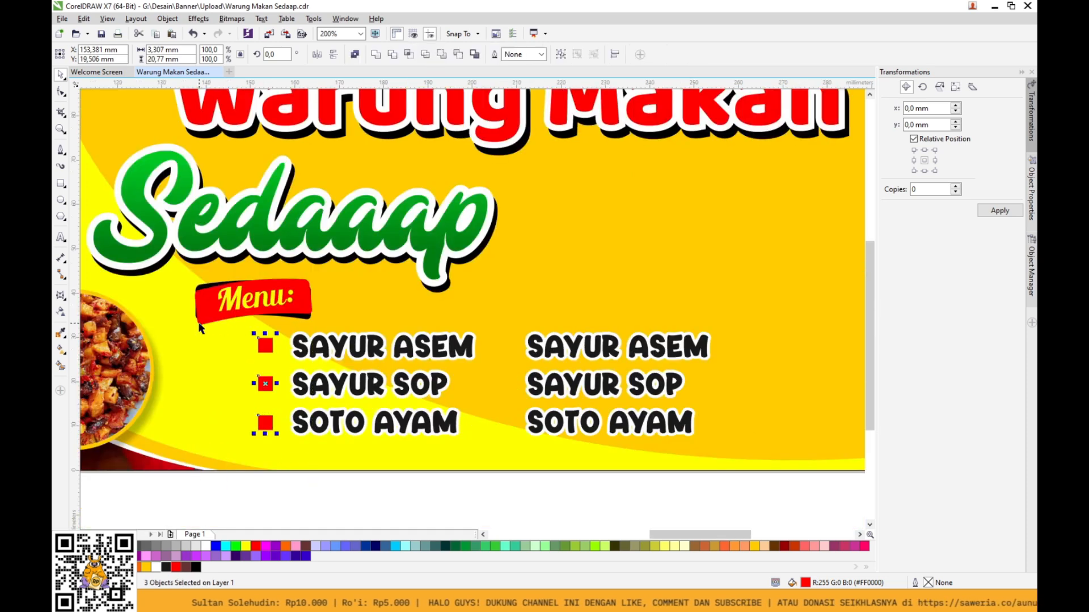
Group the three red bullets and place a copy about 54 mm to the right, beside the second dish list.
key("ctrl+g")
left_click_drag(265, 348, 506, 354)
left_click(506, 477)
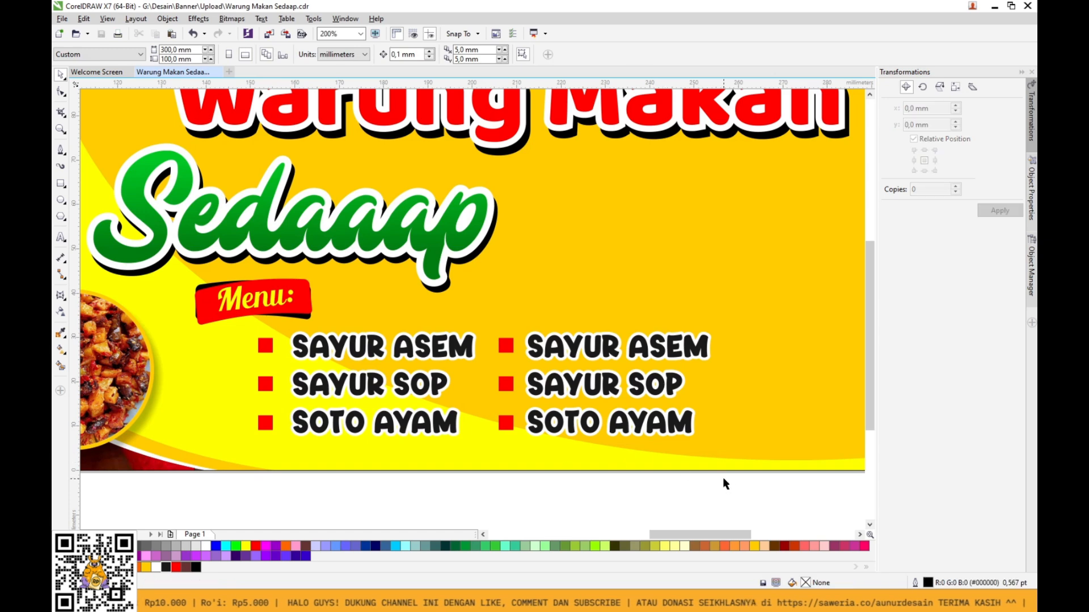
Move both dish lists closer to their red bullets, shifting the first list about 2 mm to the left.
left_click(314, 381)
left_click_drag(325, 380, 316, 380)
left_click(570, 355)
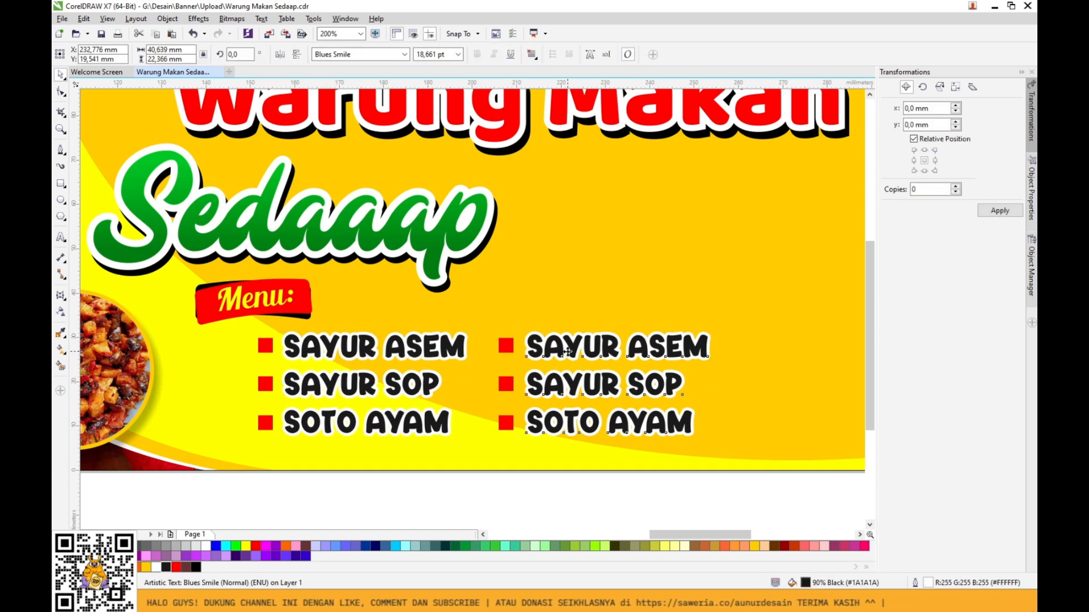
left_click_drag(520, 358, 517, 358)
left_click(345, 358)
scroll(250, 392, "down", 2)
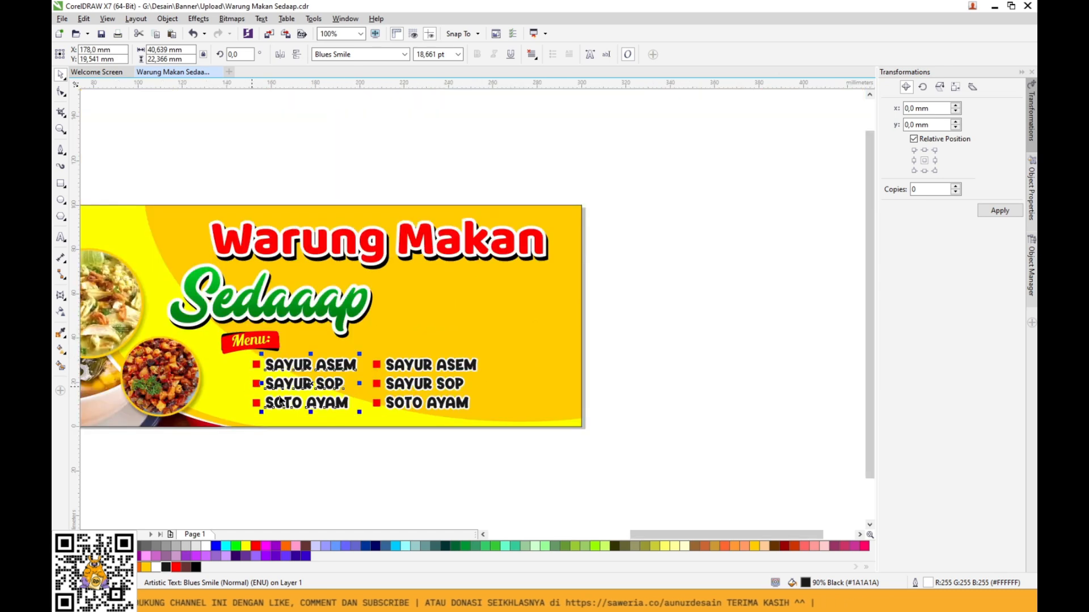
left_click(390, 472)
left_click(418, 391)
left_click(462, 452)
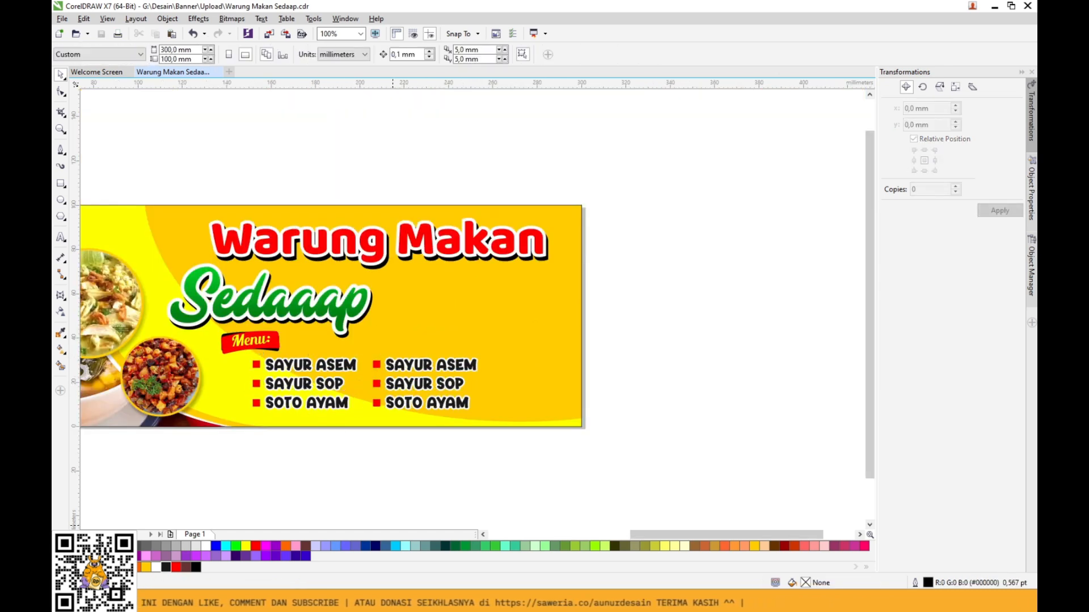
Import the chef illustration, scale it to 28.5% and place it to the right of the second dish list.
left_click(277, 601)
left_click_drag(364, 165, 531, 484)
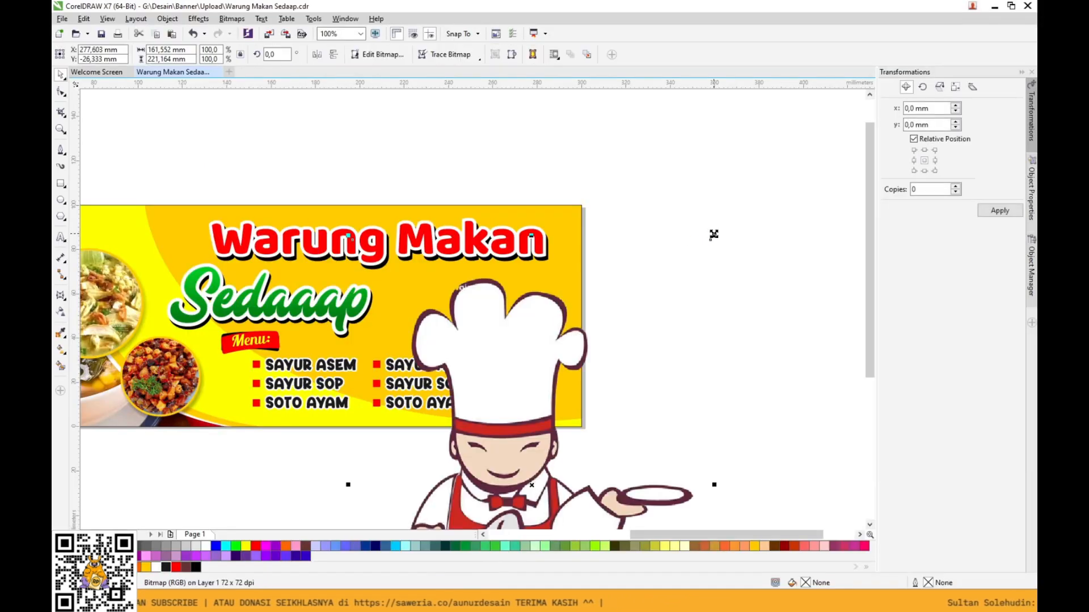
left_click_drag(714, 234, 610, 423)
left_click_drag(533, 466, 534, 387)
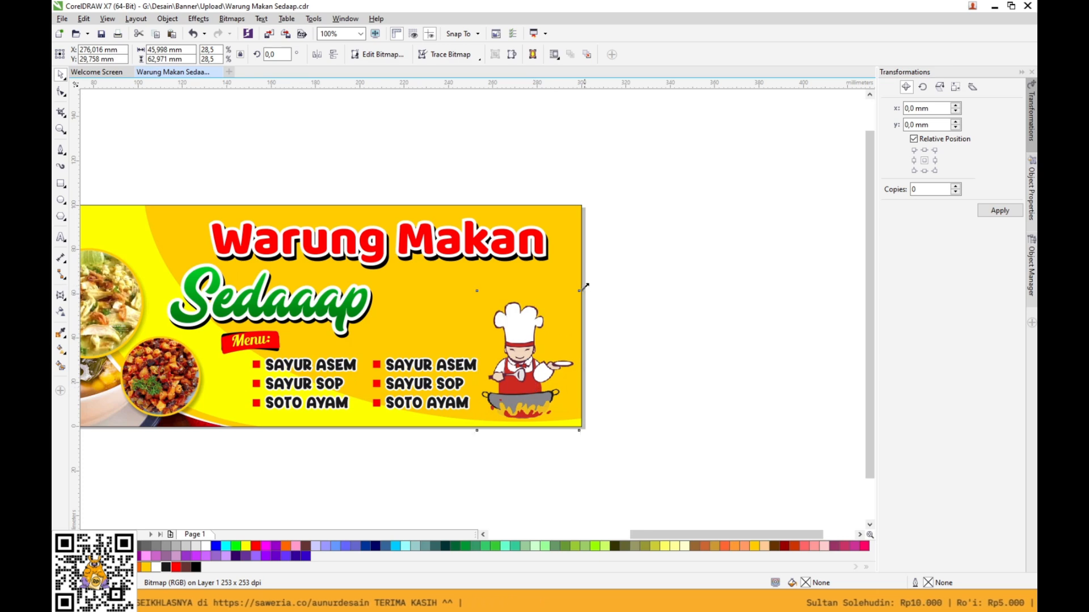
Fine-tune the chef illustration's size and position in the banner's lower-right corner and save the file.
left_click_drag(585, 287, 575, 303)
left_click_drag(553, 358, 557, 349)
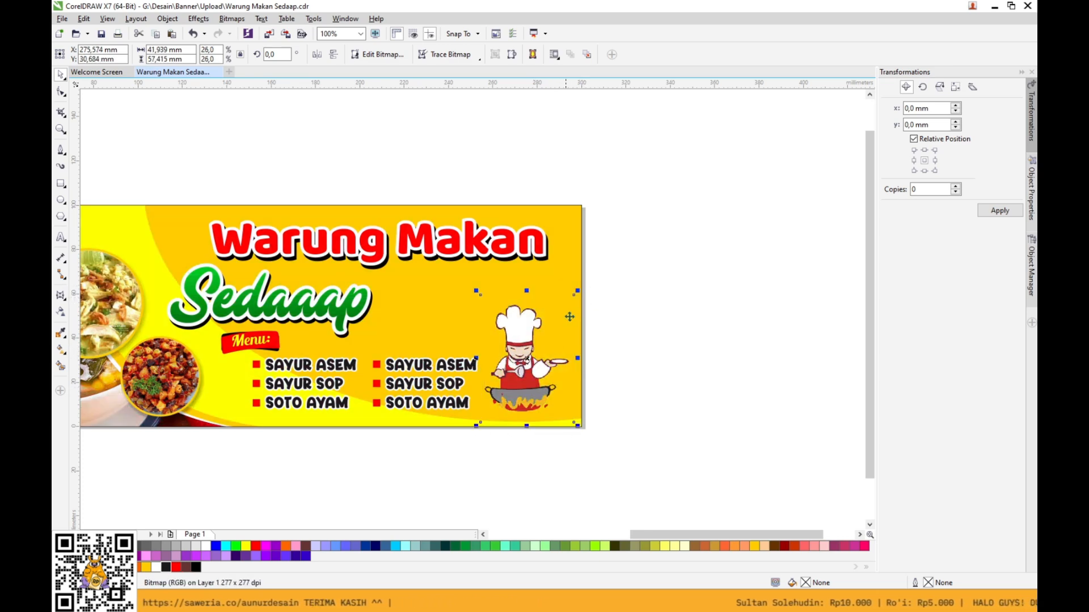
left_click_drag(578, 293, 581, 289)
left_click(618, 335)
key("ctrl+s")
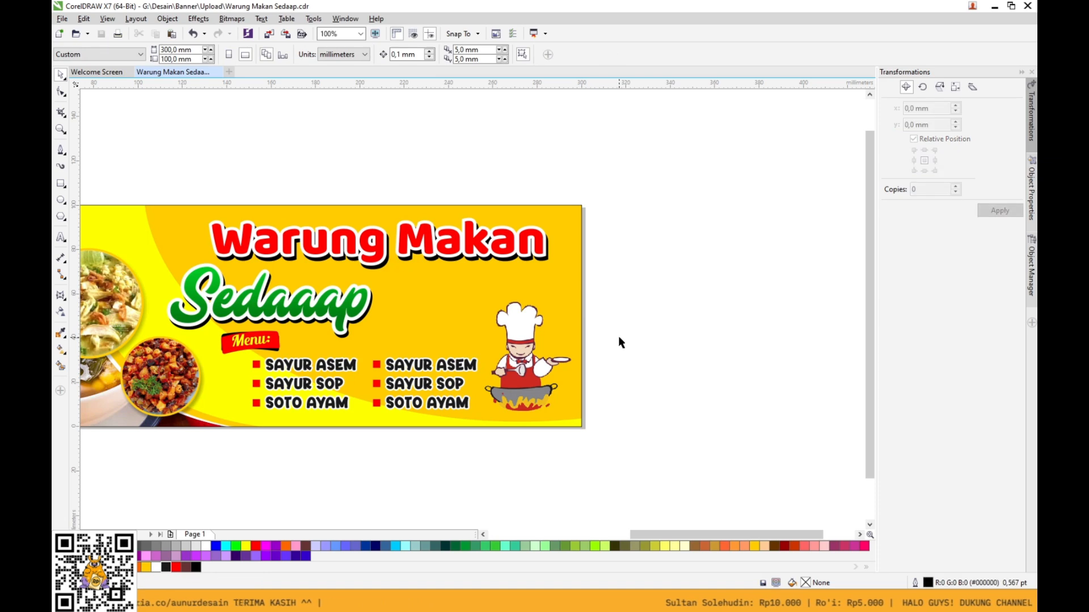
Copy the first dish list to the right of Sedaaap and replace its text with "Dijami maknyusss....".
key("F4")
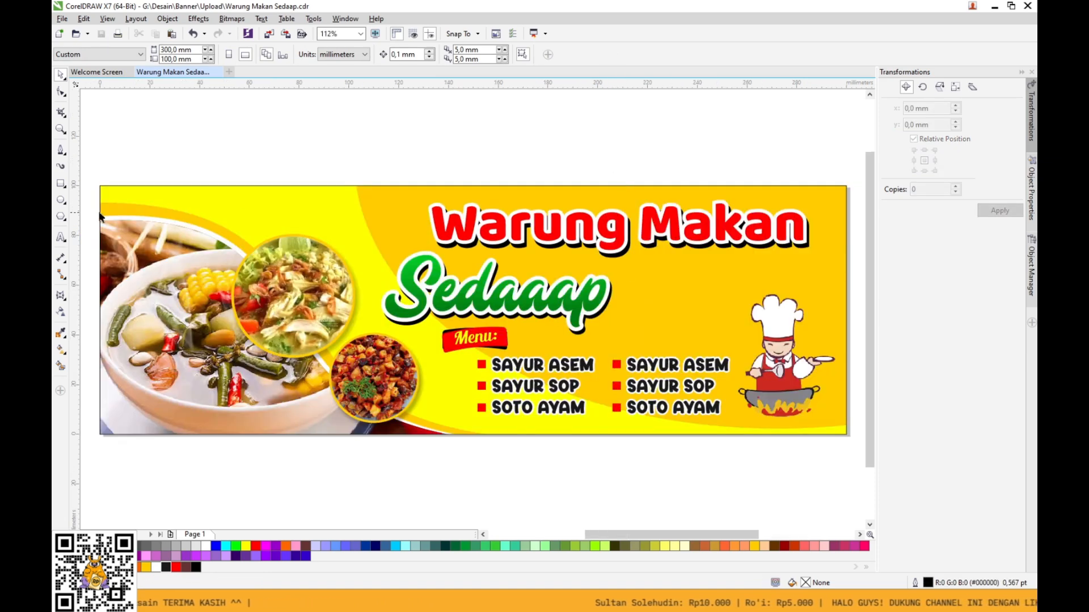
left_click_drag(522, 377, 654, 315)
right_click(654, 314)
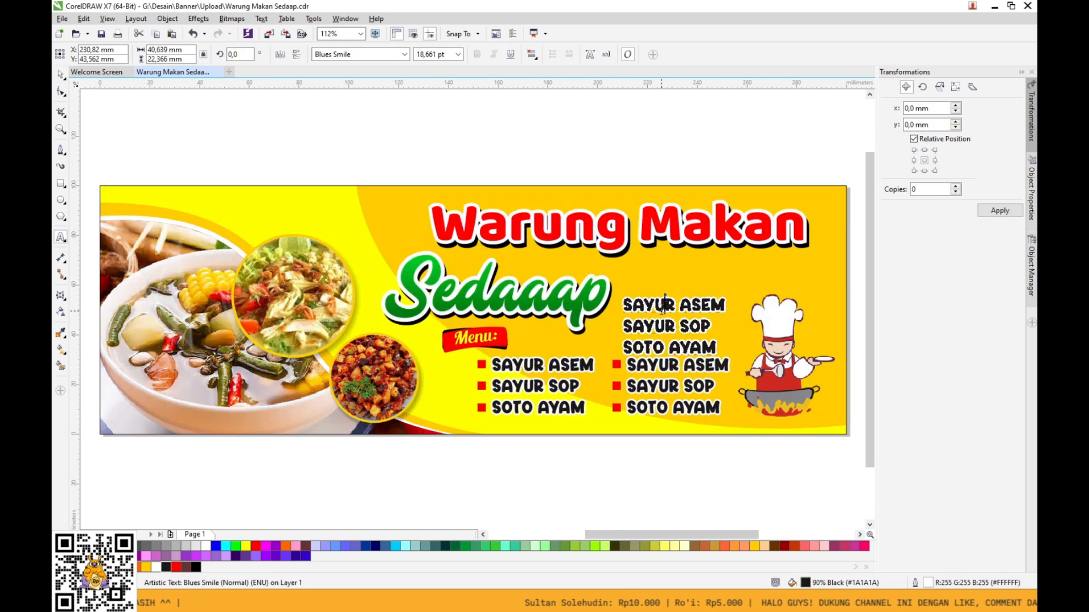
double_click(661, 309)
type("DIJAMI MAKNYUSSS....")
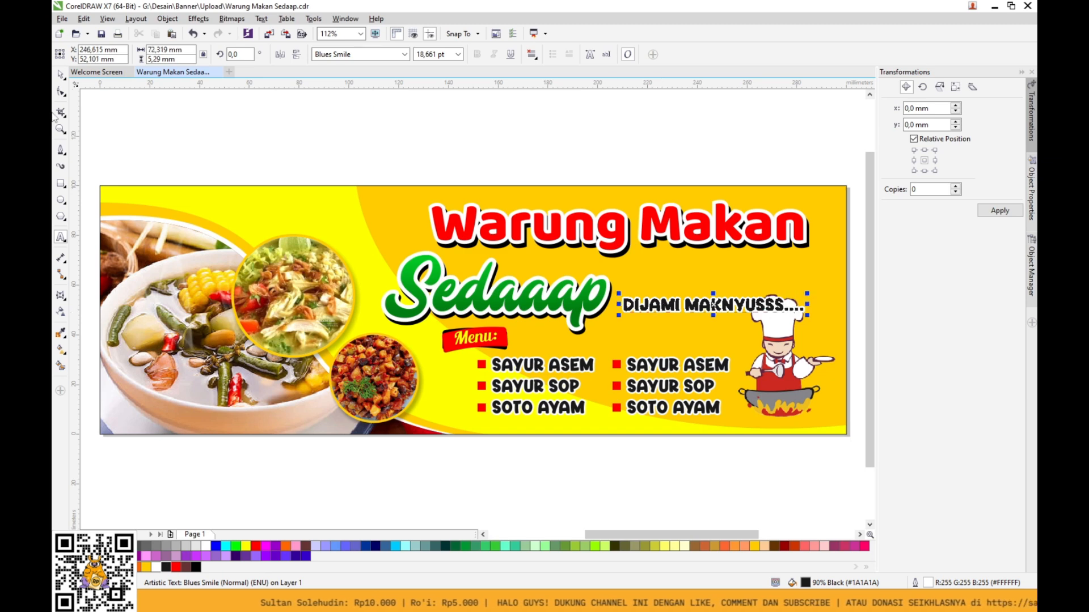
left_click(61, 74)
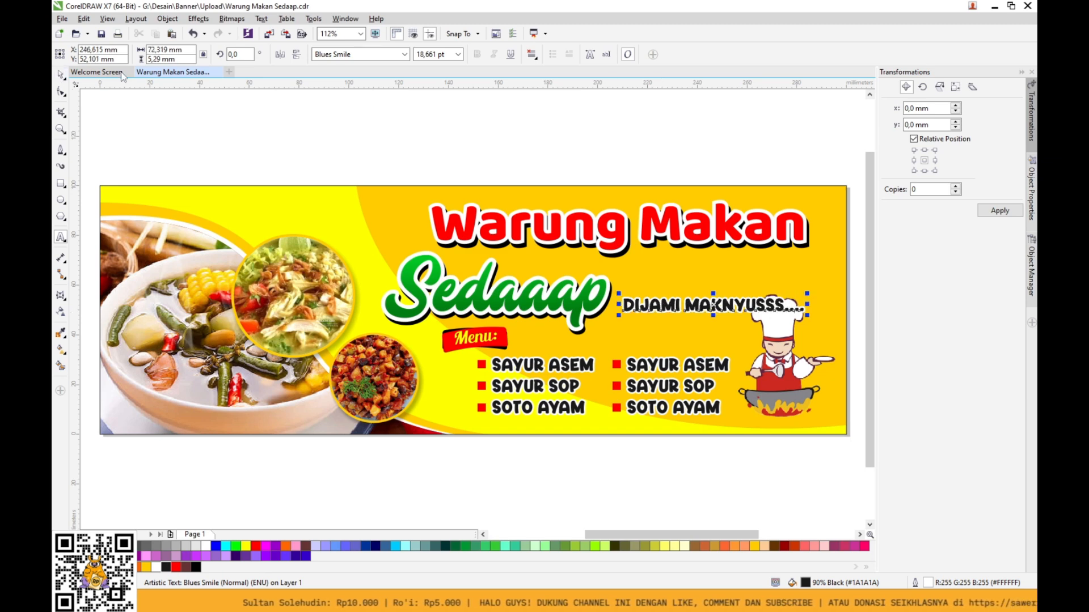
Set the slogan beside Sedaaap in Brush Script Std and capitalise the first letter of "Maknyusss".
left_click(404, 54)
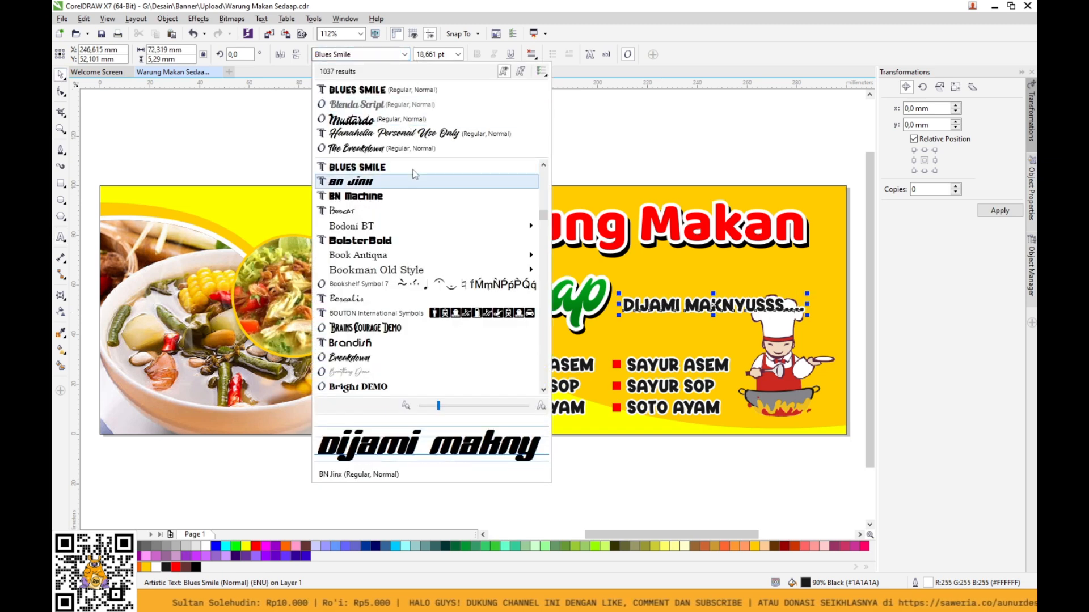
type("brus")
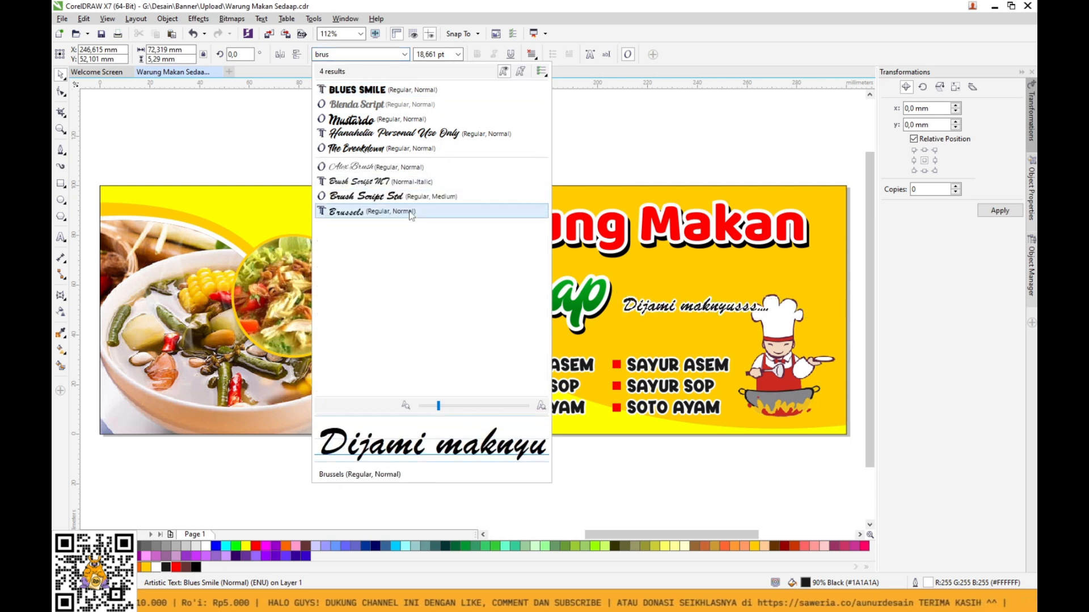
left_click(411, 195)
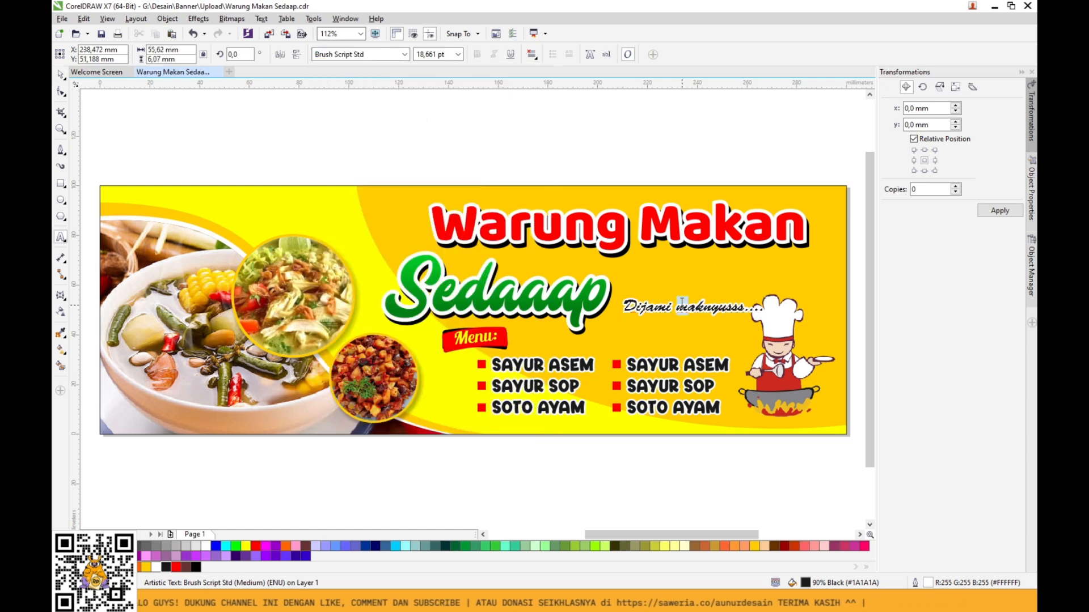
type("M")
left_click(62, 73)
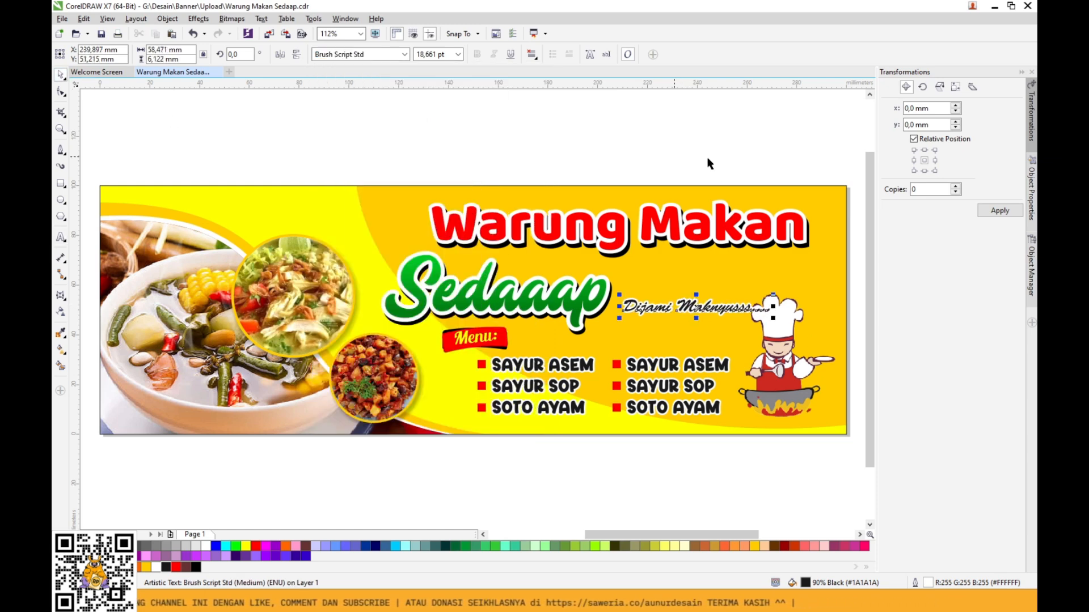
Move the slogan about 51 mm down to the banner's lower edge to clear the space above the chef.
scroll(819, 258, "down", 2)
scroll(482, 238, "up", 4)
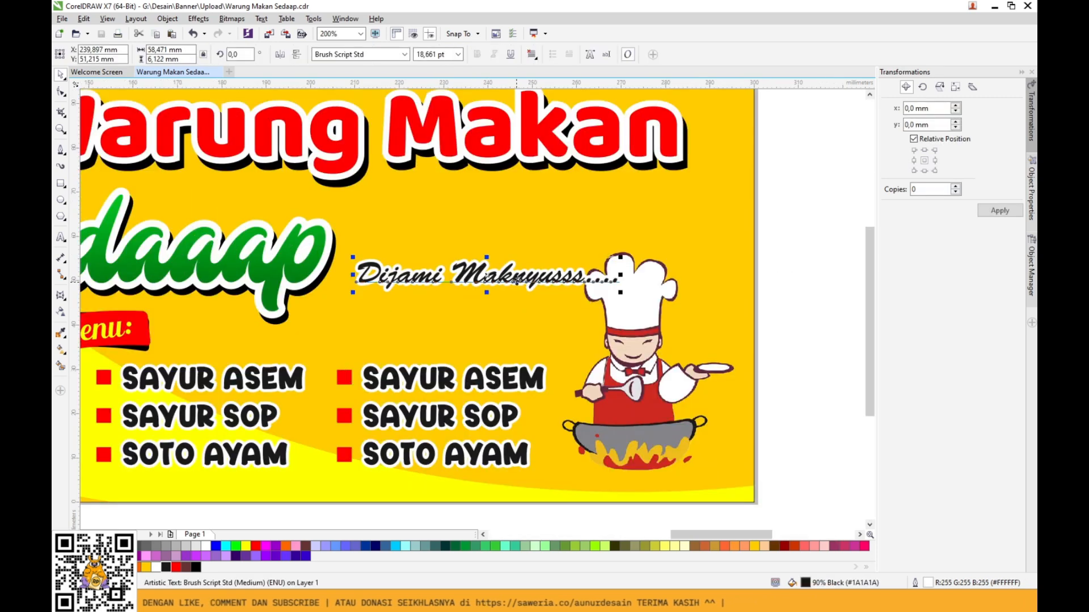
left_click_drag(516, 281, 495, 503)
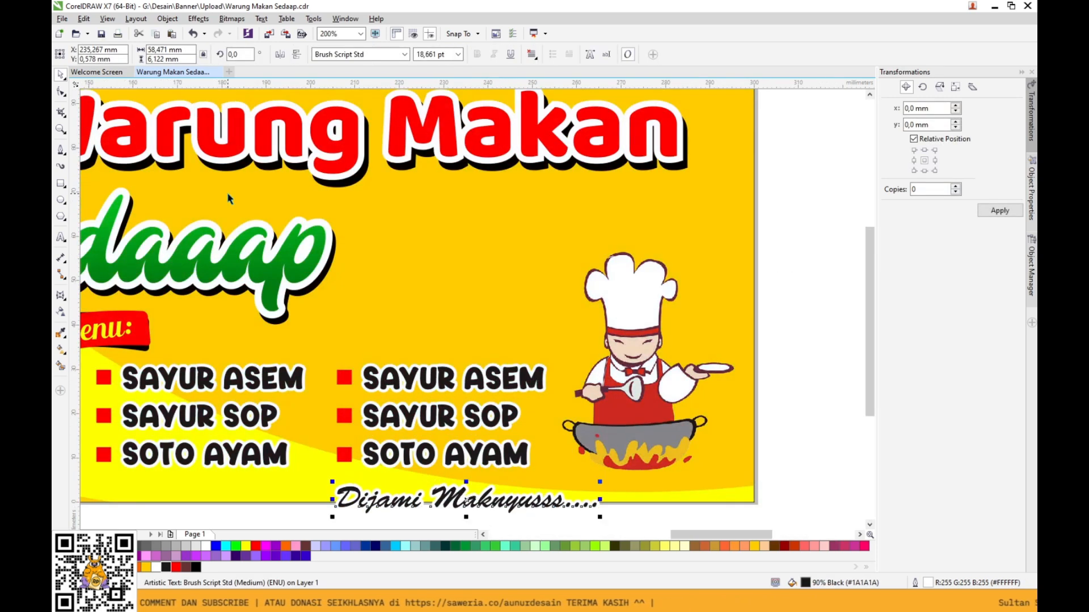
left_click(62, 167)
left_click(390, 236)
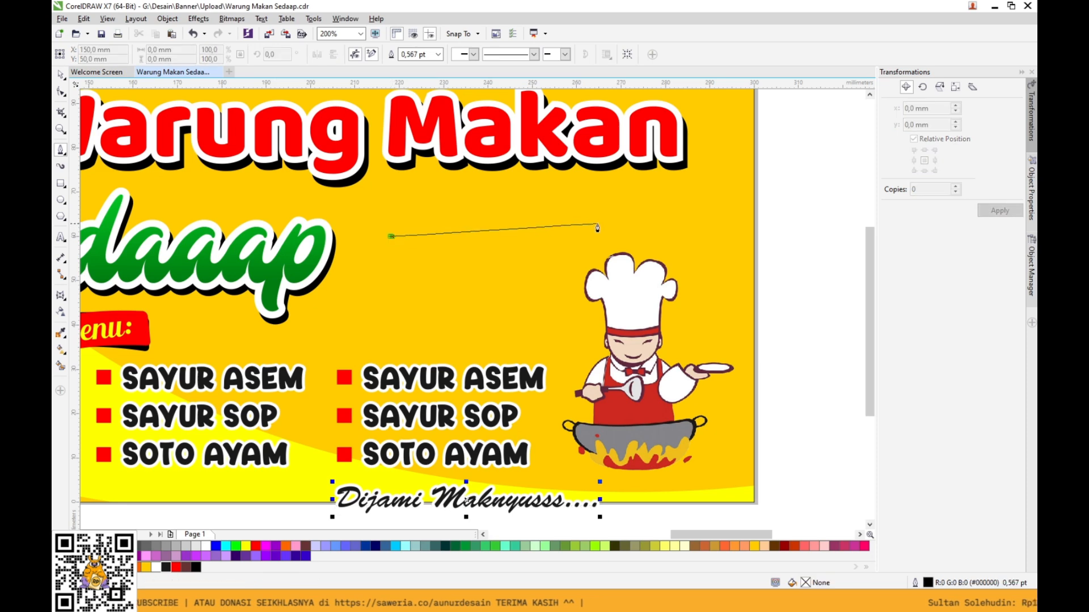
left_click_drag(584, 216, 619, 231)
left_click_drag(760, 231, 786, 200)
key("ctrl+z")
key("ctrl+z")
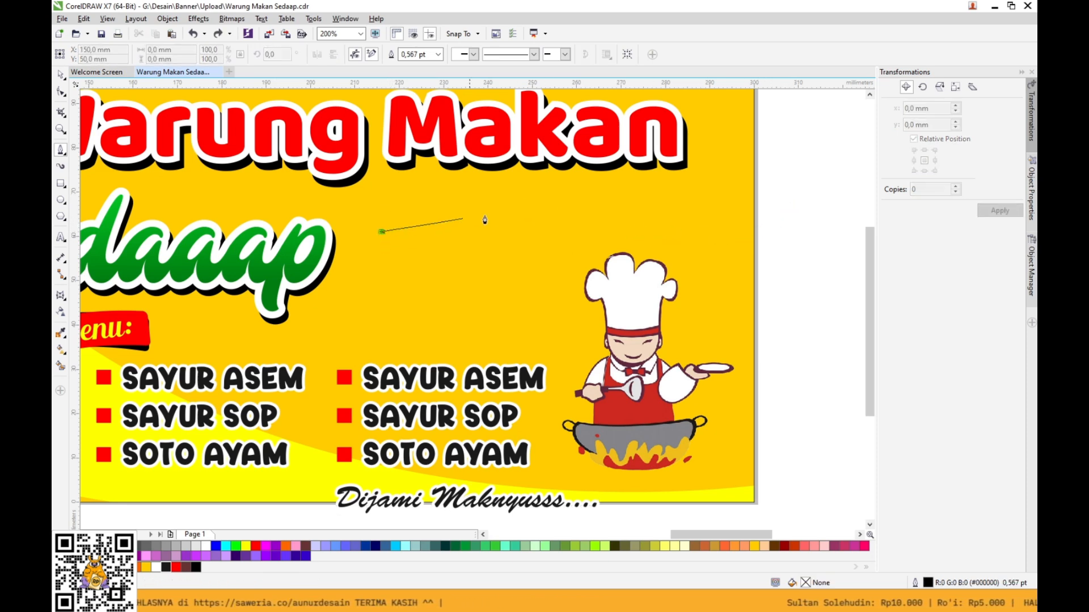
Draw a wavy open curve about 72 mm wide with the Pen tool, between Warung Makan and the chef.
left_click_drag(545, 212, 624, 232)
left_click_drag(702, 208, 713, 196)
left_click(60, 75)
Enlarge the slogan to about 23.2 pt and fit it to the wavy curve, starting at the curve's left end.
left_click_drag(493, 498, 539, 243)
left_click_drag(653, 220, 708, 201)
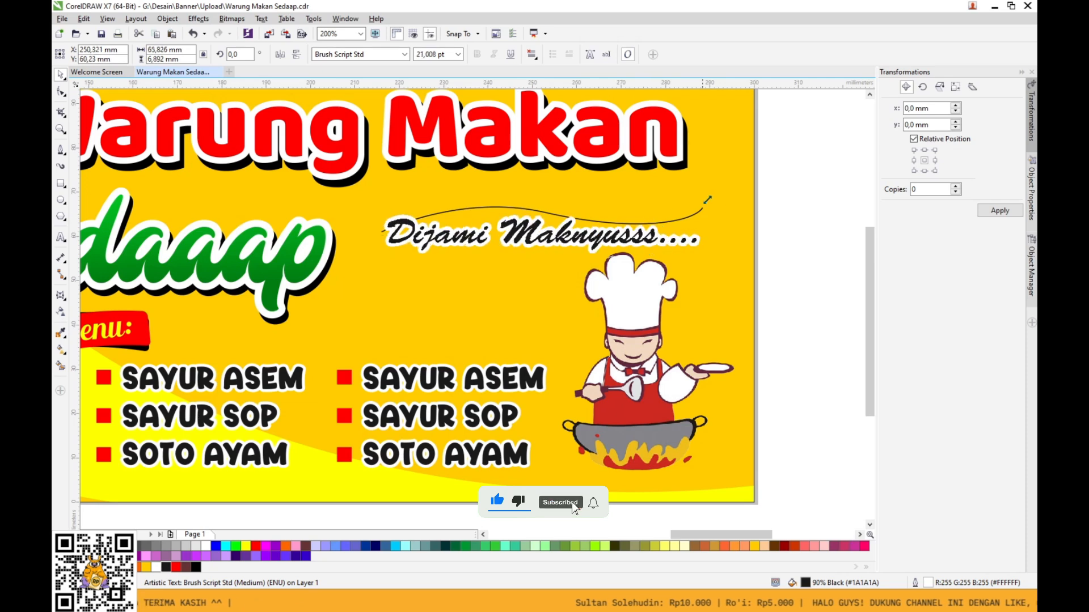
left_click(261, 19)
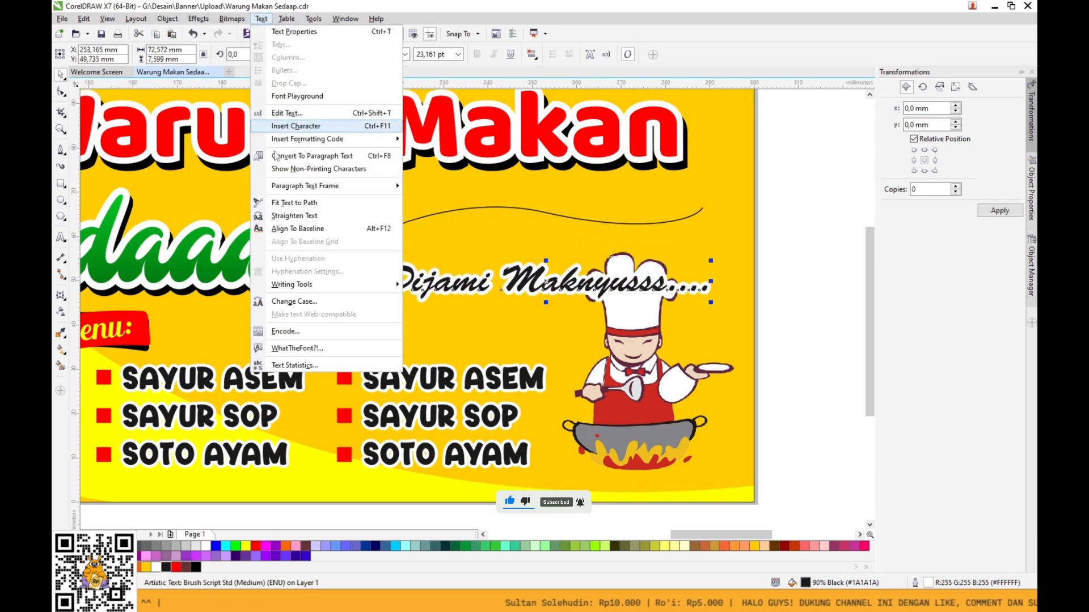
left_click(293, 202)
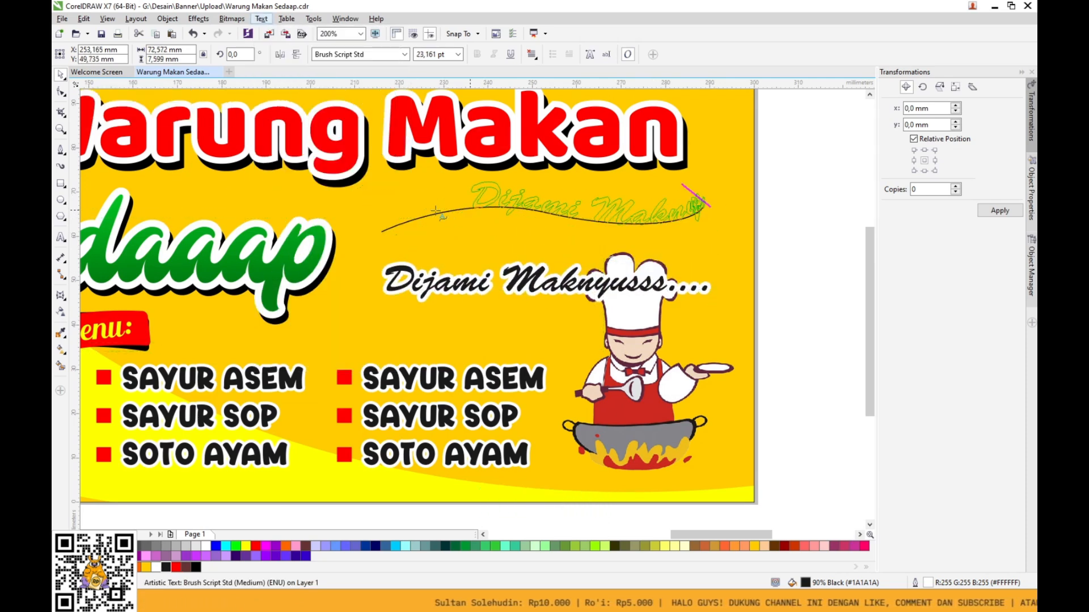
left_click(381, 230)
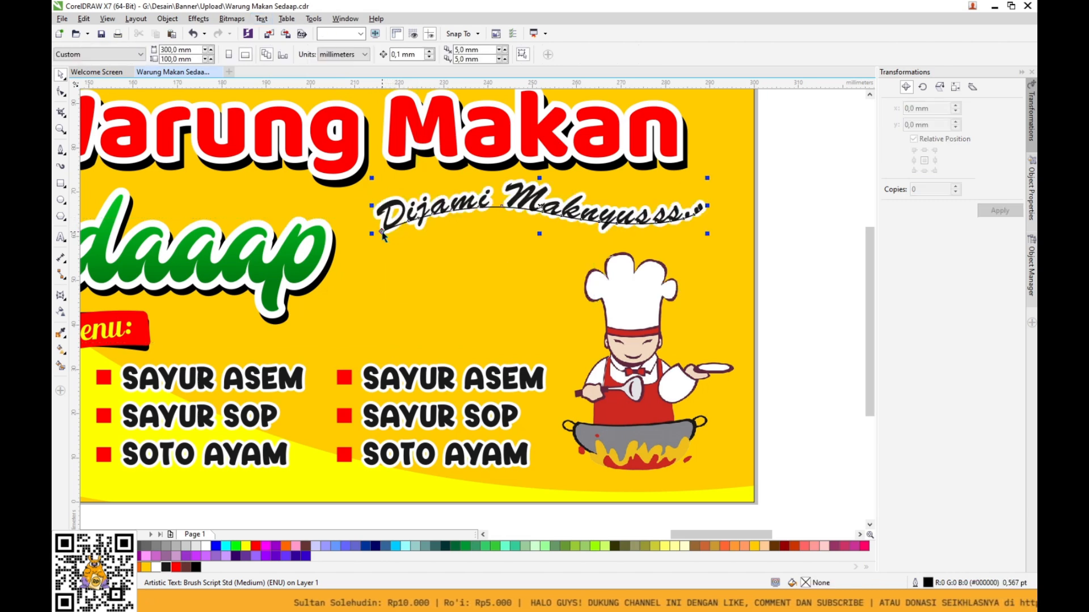
Remove the visible line of the control curve beneath the fitted slogan.
left_click(684, 218)
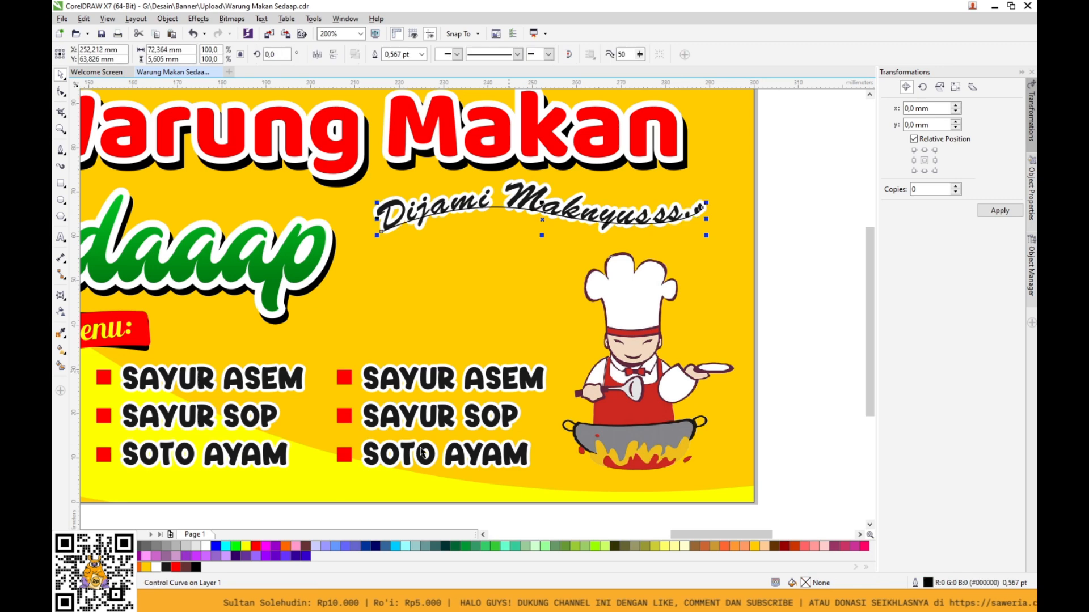
key("Delete")
left_click(695, 224)
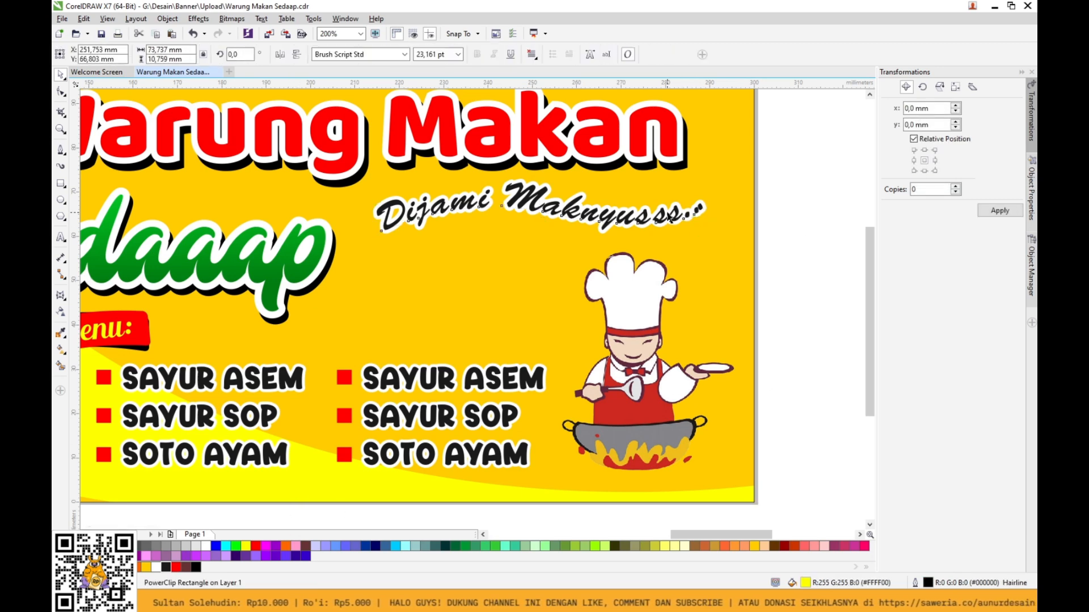
left_click_drag(708, 234, 669, 226)
left_click_drag(565, 216, 583, 216)
key("ctrl+z")
key("ctrl+z")
key("ctrl+z")
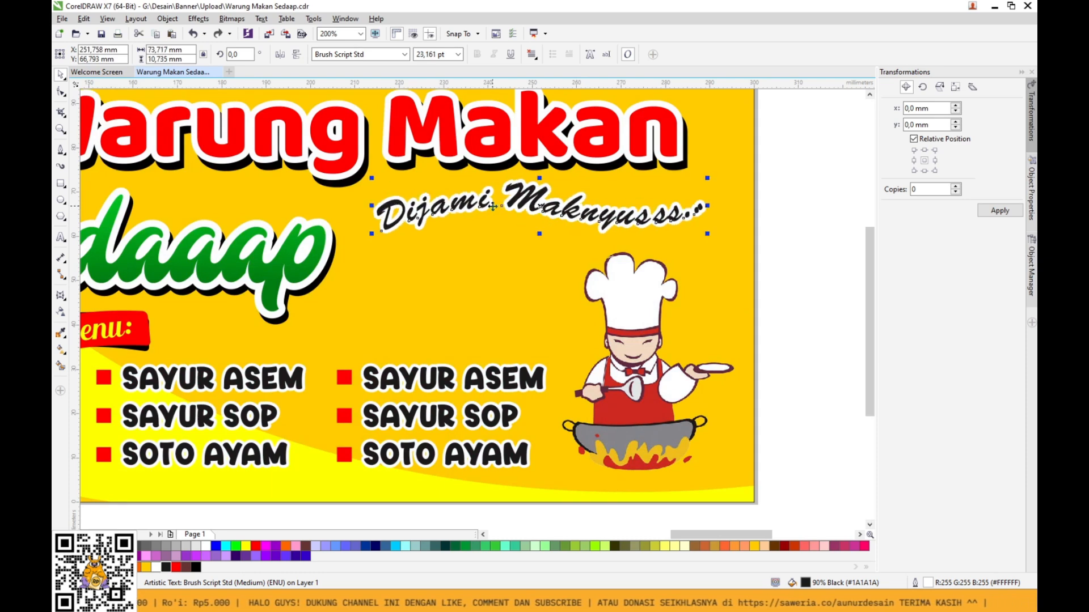
Correct the first word of the curved slogan to "Dijamin".
double_click(482, 196)
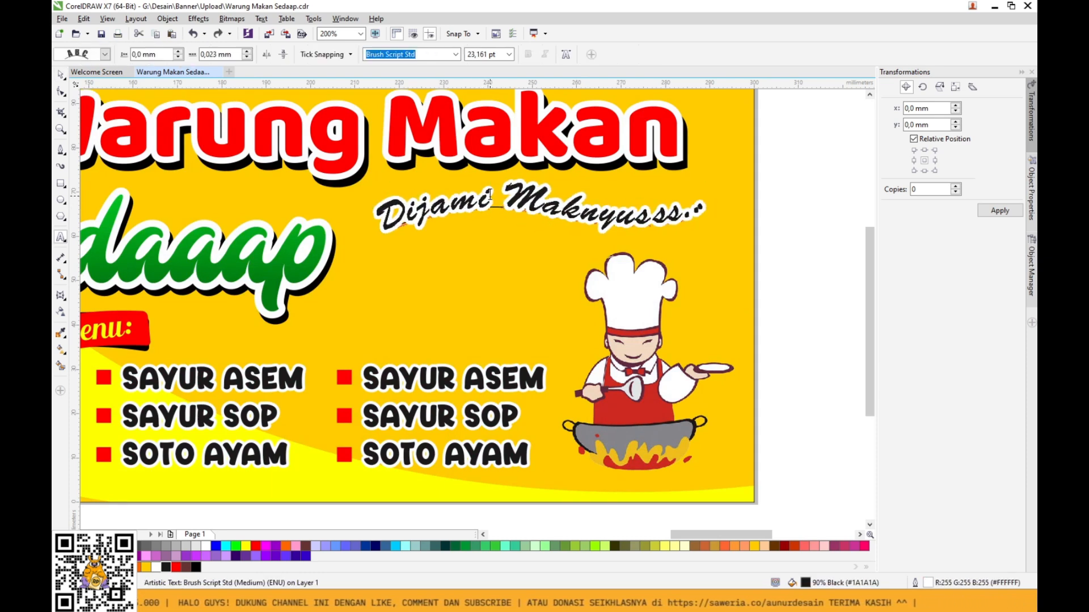
type("n")
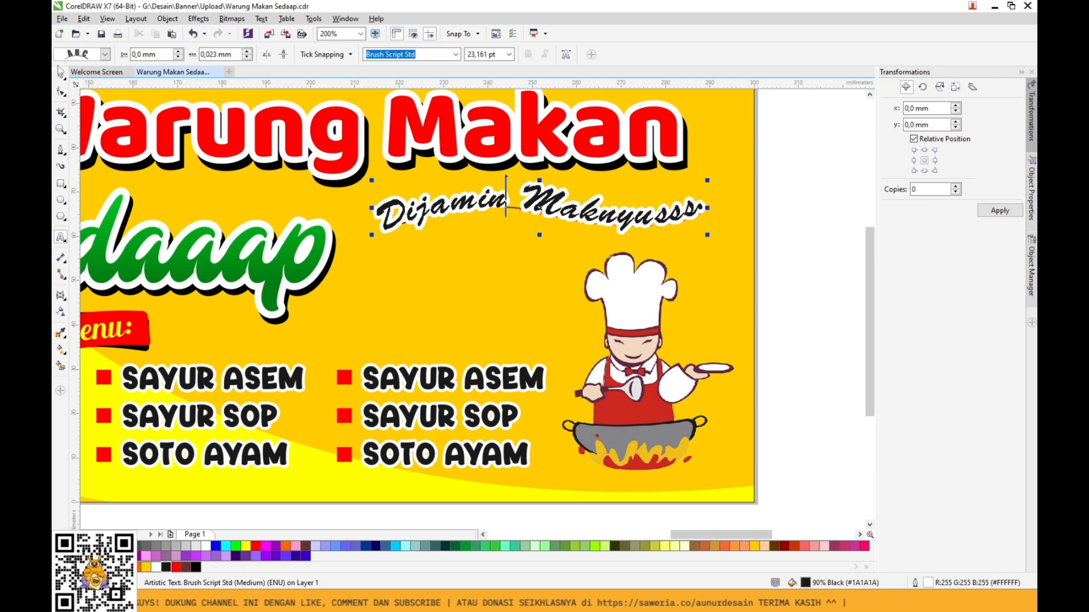
Reduce the curved slogan to 20 pt and shift it right along its curve, above the chef.
left_click(59, 70)
left_click(499, 55)
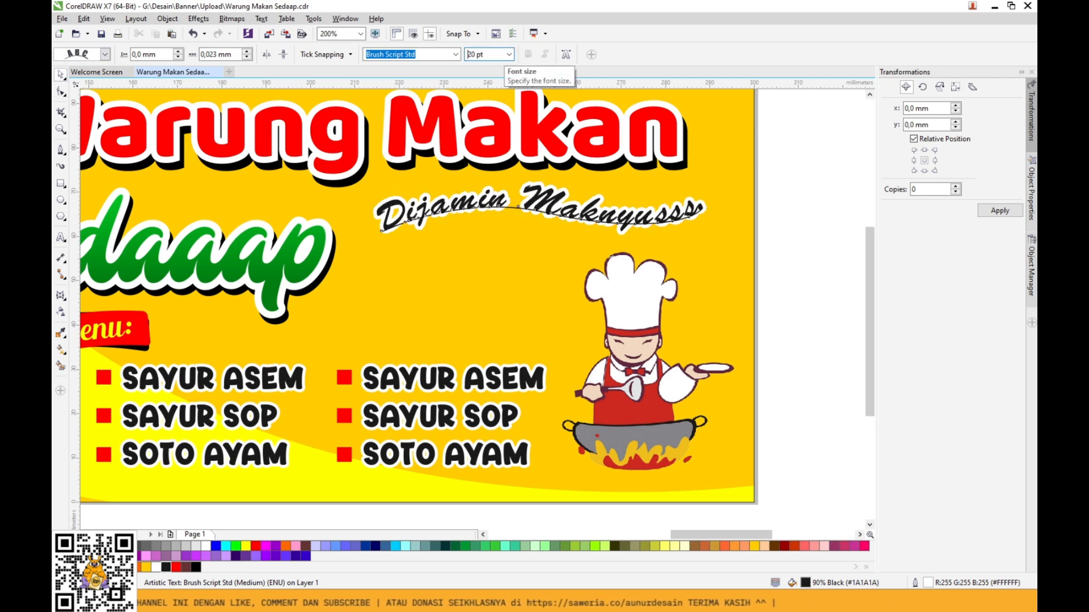
key("Return")
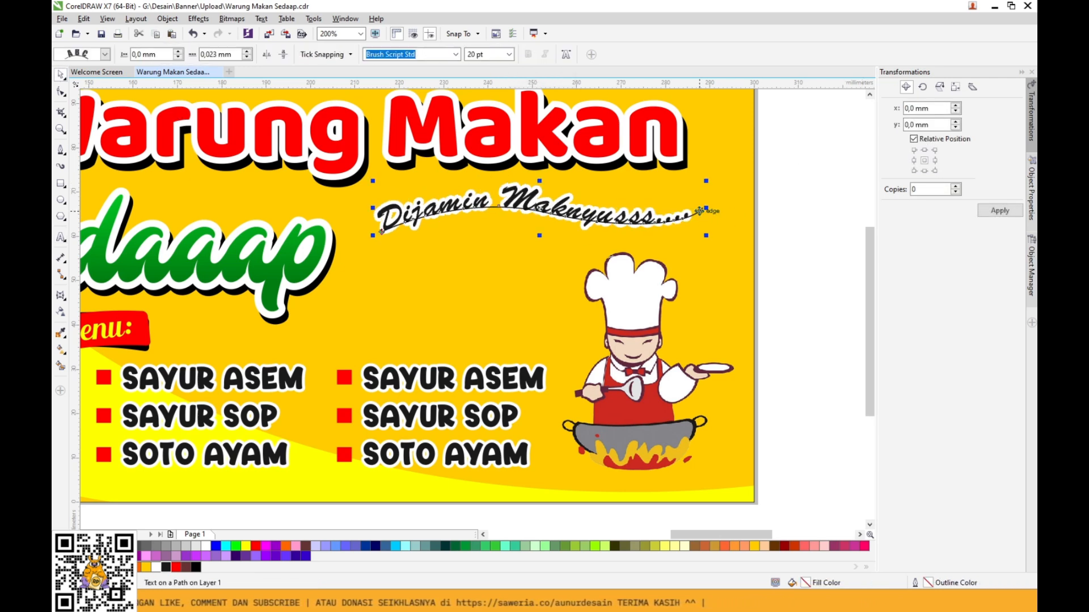
key("F10")
left_click(586, 221)
left_click(57, 78)
left_click(775, 245)
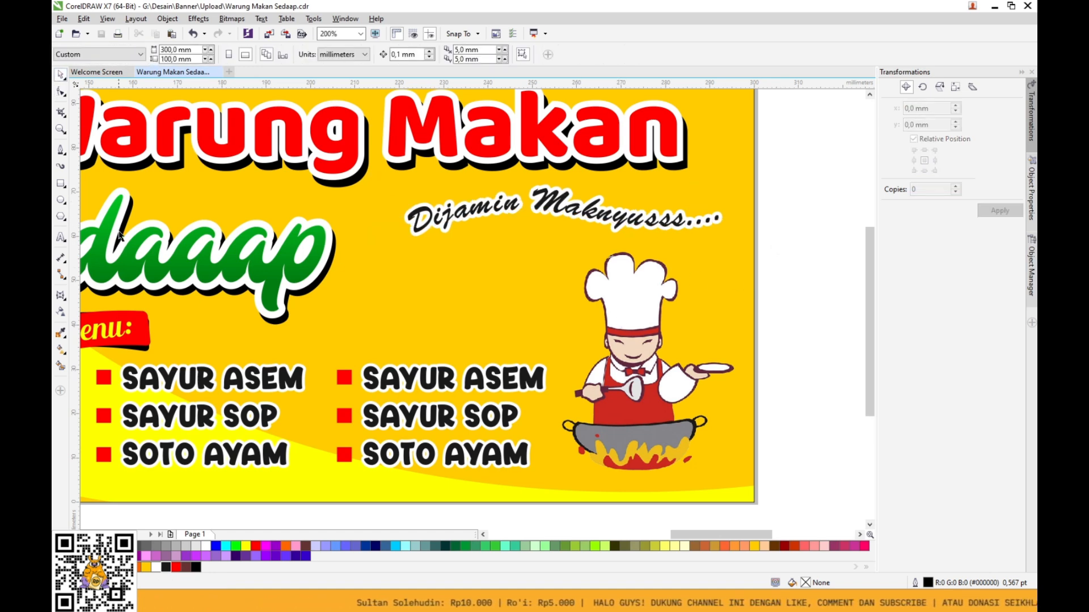
Draw a square about 4 mm wide below the slogan and fill it with dark blue #003399 without an outline.
left_click(62, 184)
left_click_drag(380, 260, 397, 278)
key("space")
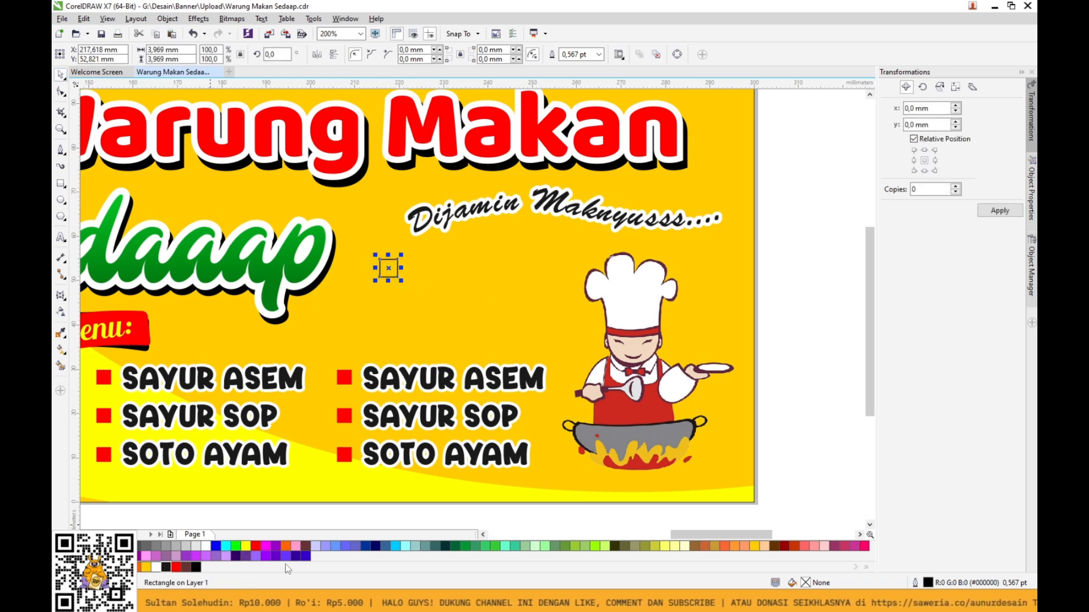
left_click(366, 546)
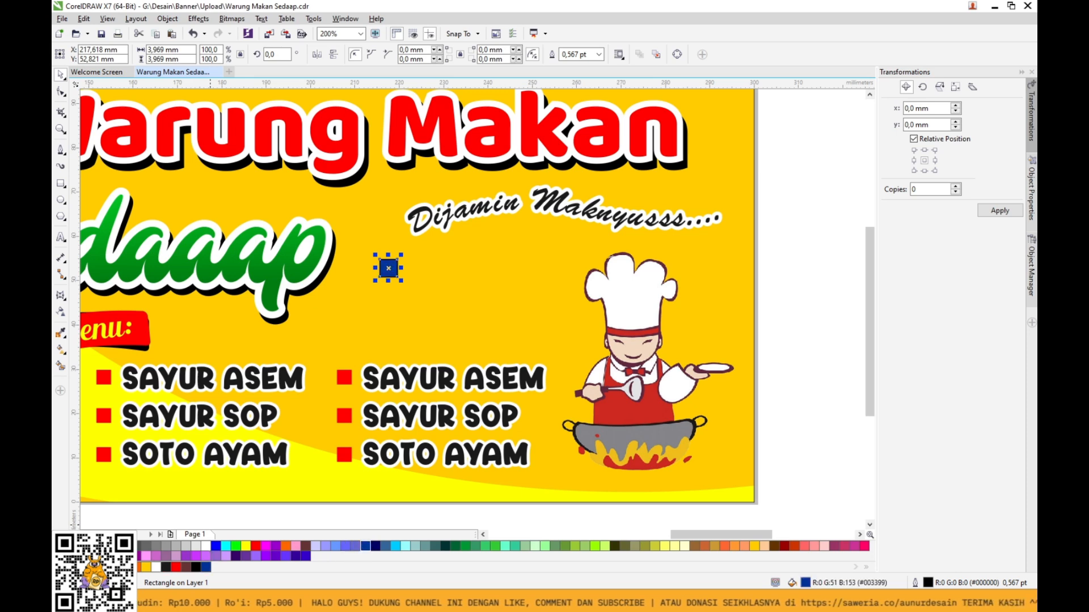
right_click(96, 547)
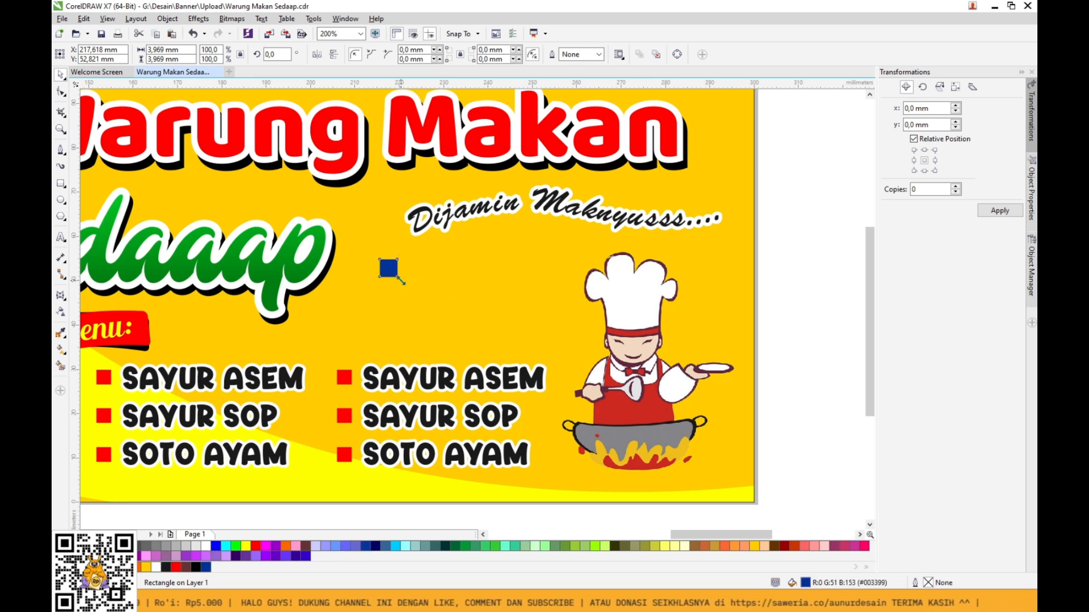
Stretch one square into a wide blue bar and place a small red copy on the bar's upper-left corner.
left_click_drag(399, 279, 378, 287)
left_click(390, 271)
left_click(389, 268)
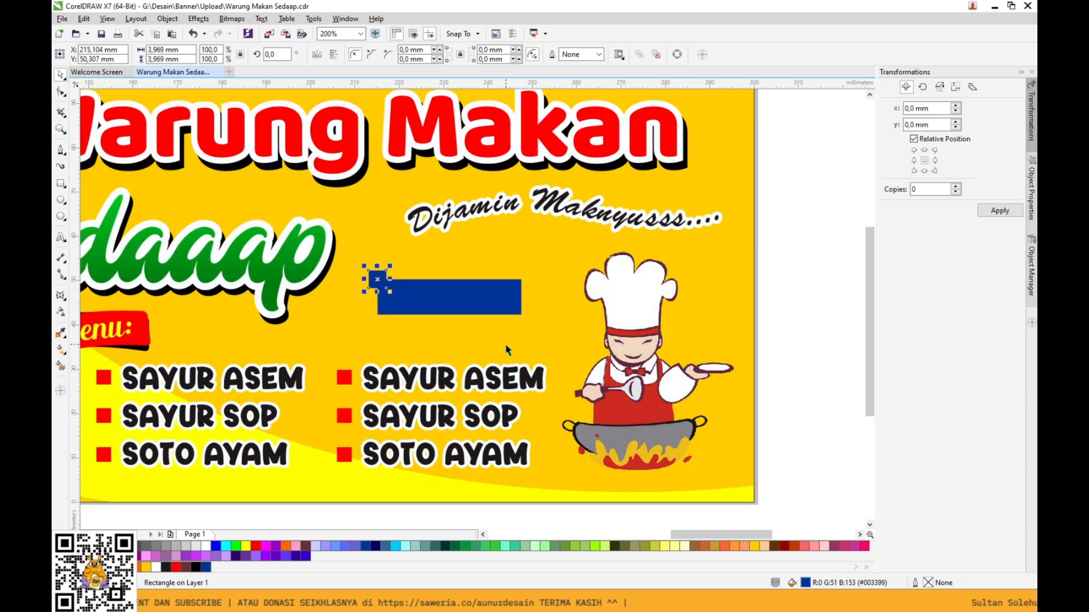
left_click(804, 239)
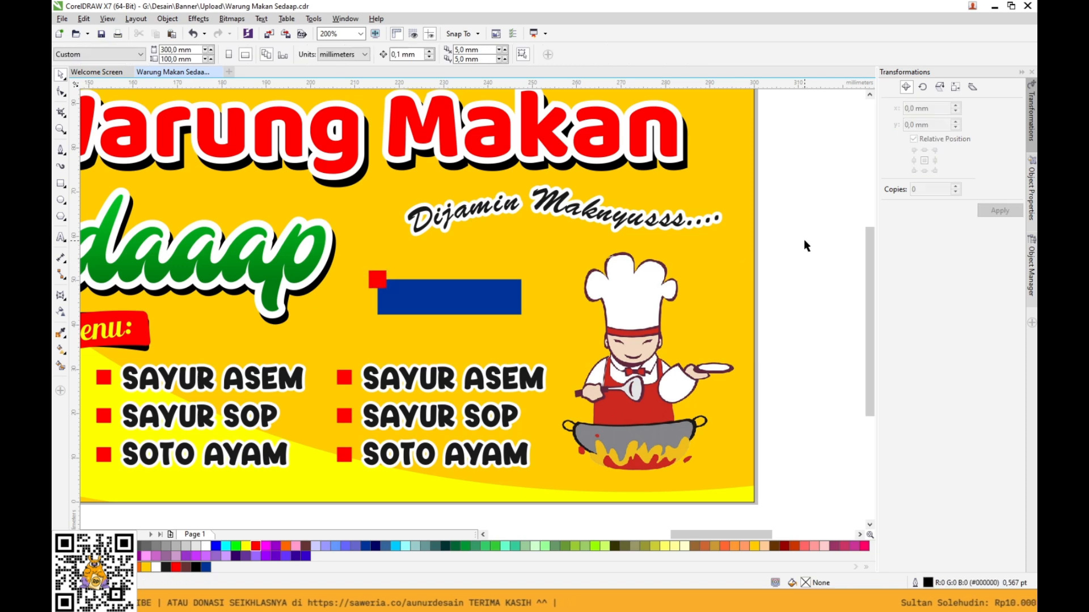
Apply a linear fountain fill to the blue bar, running from dark blue to light blue #69AFFF.
left_click(507, 310)
left_click(61, 350)
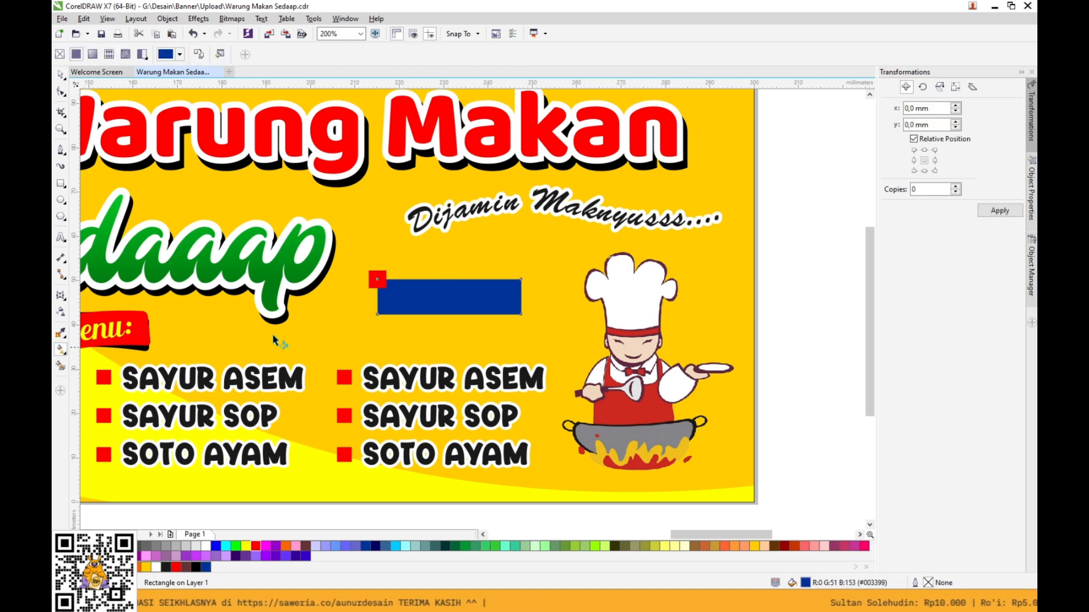
scroll(507, 300, "up", 1)
left_click_drag(248, 327, 529, 259)
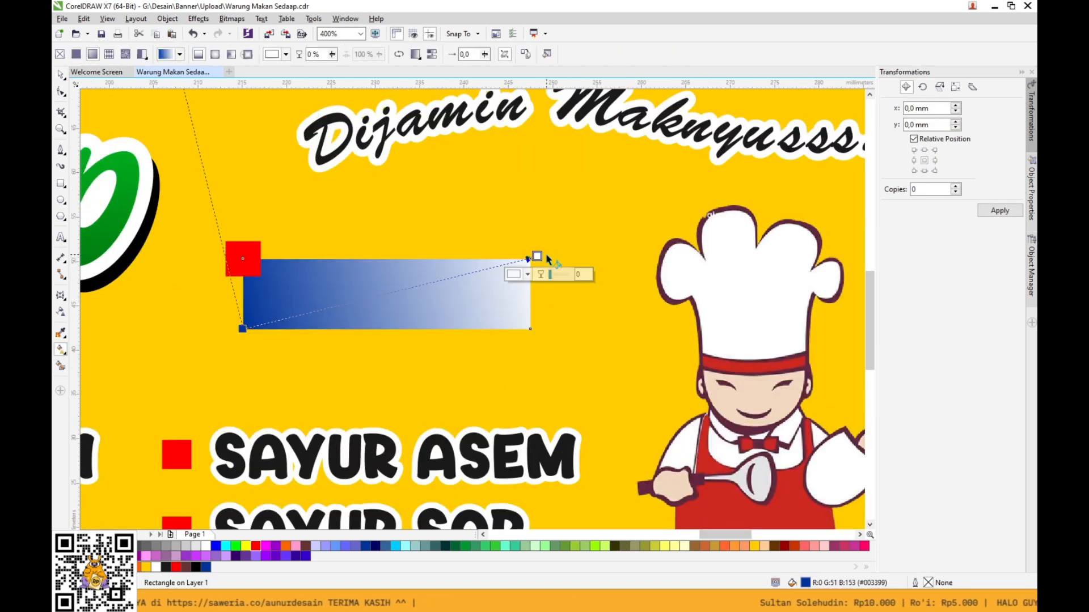
left_click(527, 275)
left_click(590, 354)
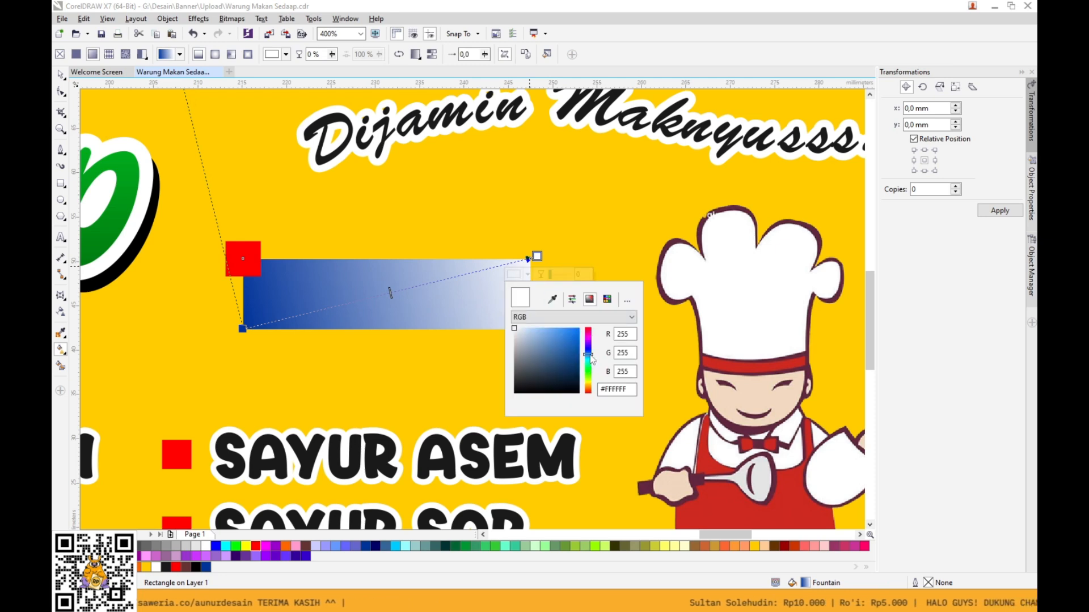
mouse_move(541, 331)
left_mouse_down()
mouse_move(556, 327)
mouse_move(550, 319)
left_mouse_up()
Realign the bar's gradient diagonally, from below its lower-left corner to its upper edge right of centre.
left_click(435, 292)
left_click_drag(403, 328, 403, 262)
left_click_drag(273, 328, 441, 262)
left_click_drag(273, 327, 253, 372)
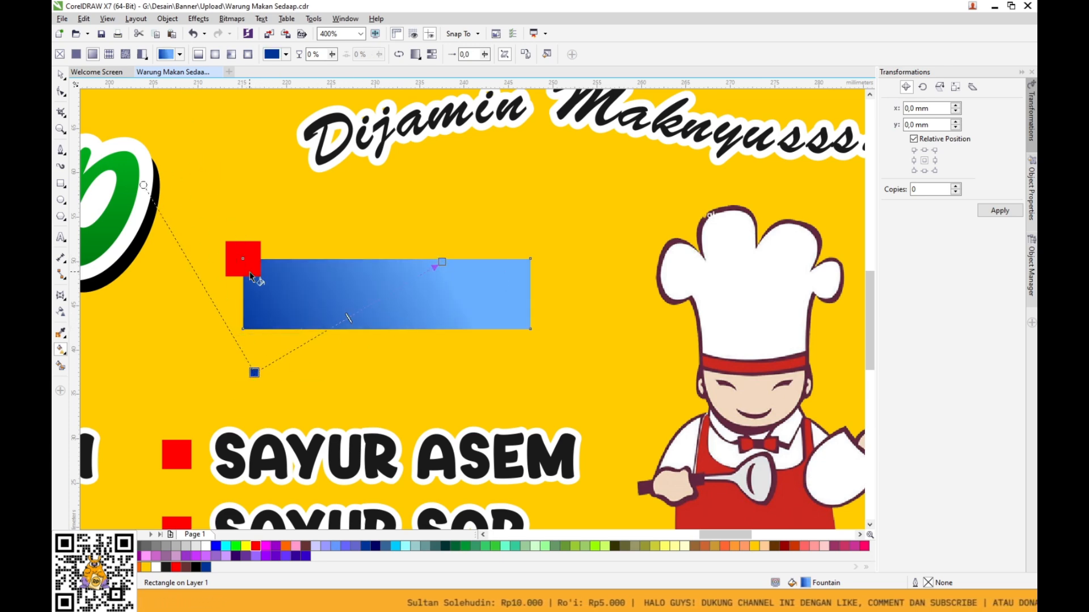
Apply a diagonal fountain fill to the small red square, from dark red to light pink #FFA6A6.
left_click(250, 276)
left_click_drag(234, 275, 255, 247)
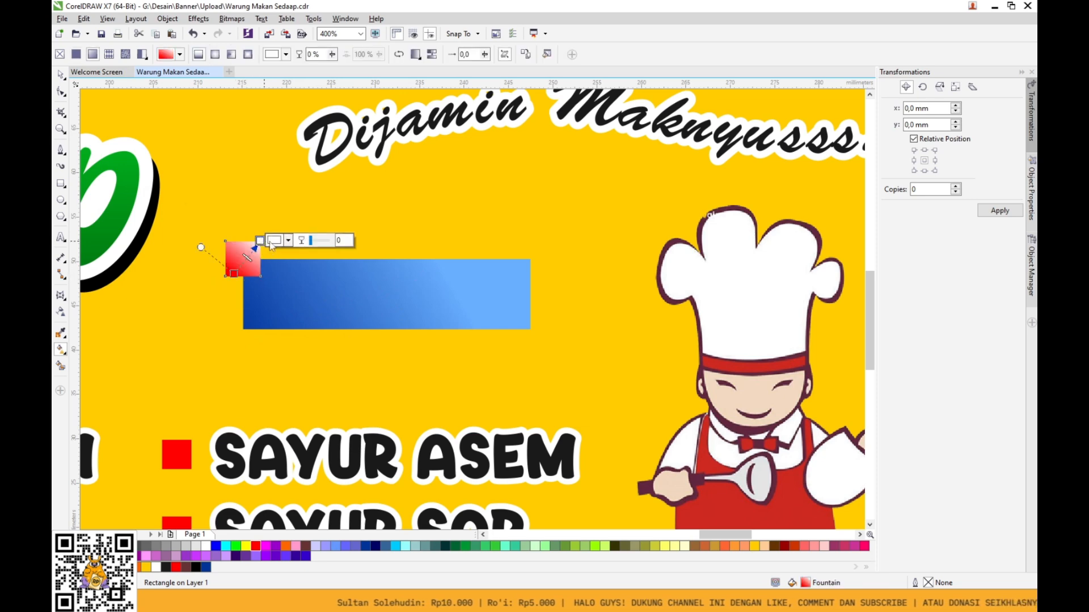
left_click(273, 241)
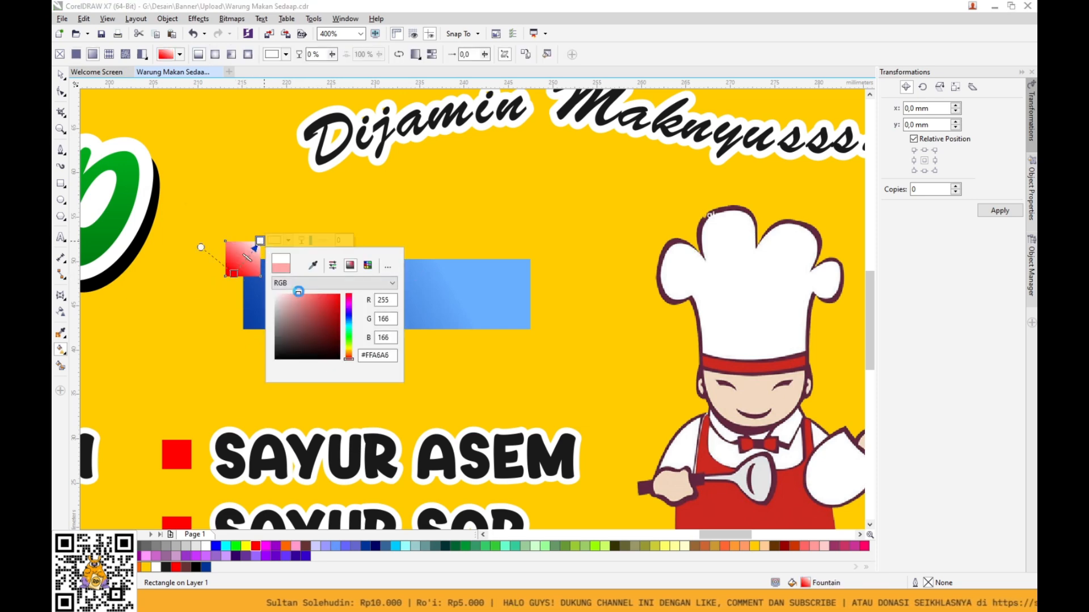
left_click(233, 274)
left_click(248, 273)
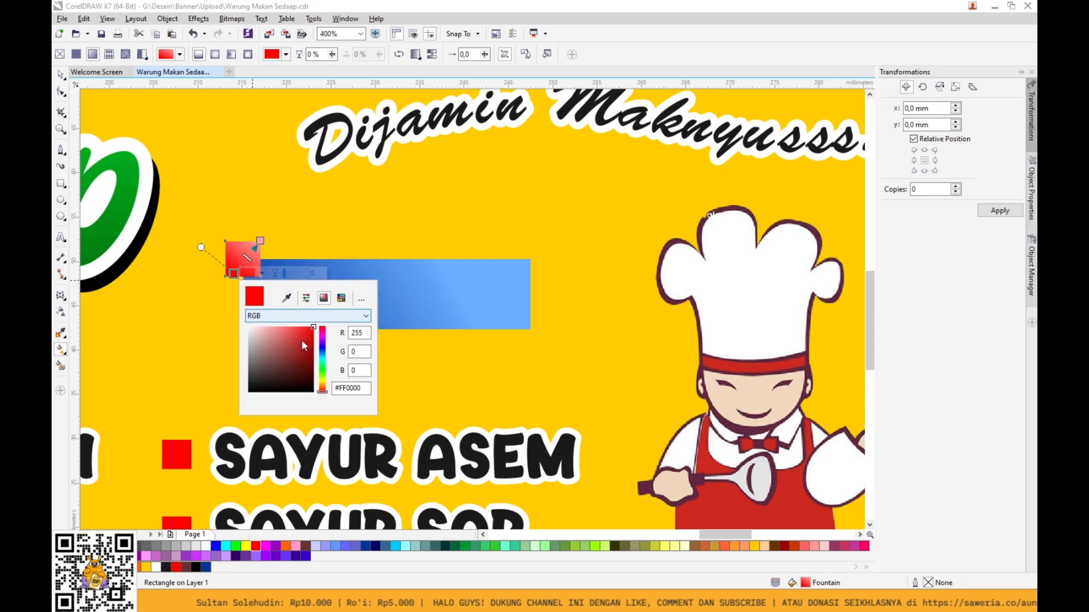
left_click_drag(303, 342, 315, 346)
left_click(248, 273)
Change the square's gradient end colour to bright red and extend its dark start beyond the lower-left corner.
left_click_drag(259, 241, 256, 249)
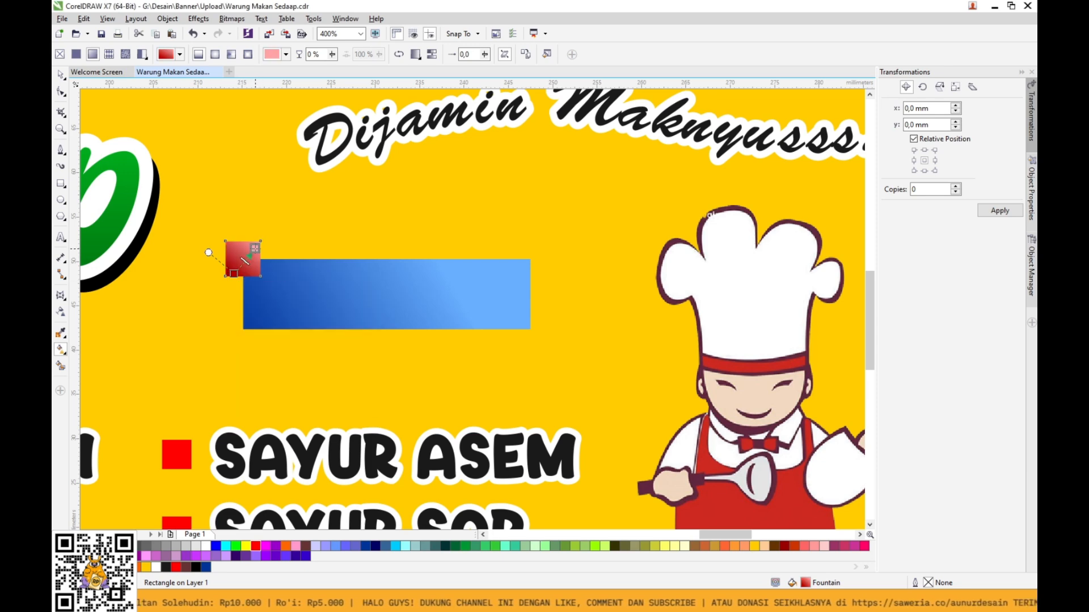
left_click(270, 248)
left_click(332, 298)
left_click(249, 262)
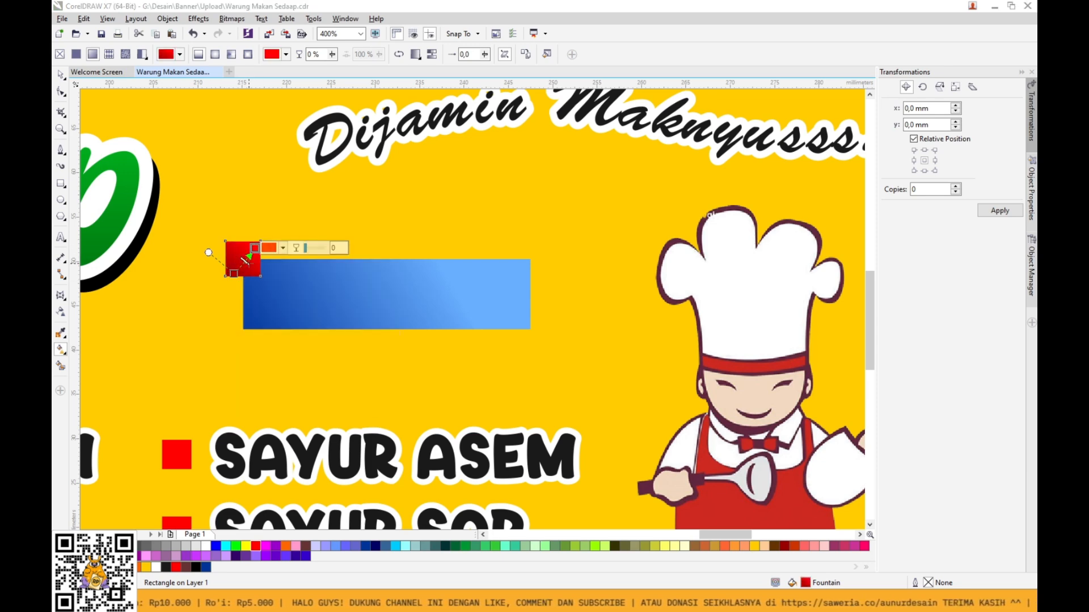
left_click_drag(234, 274, 217, 286)
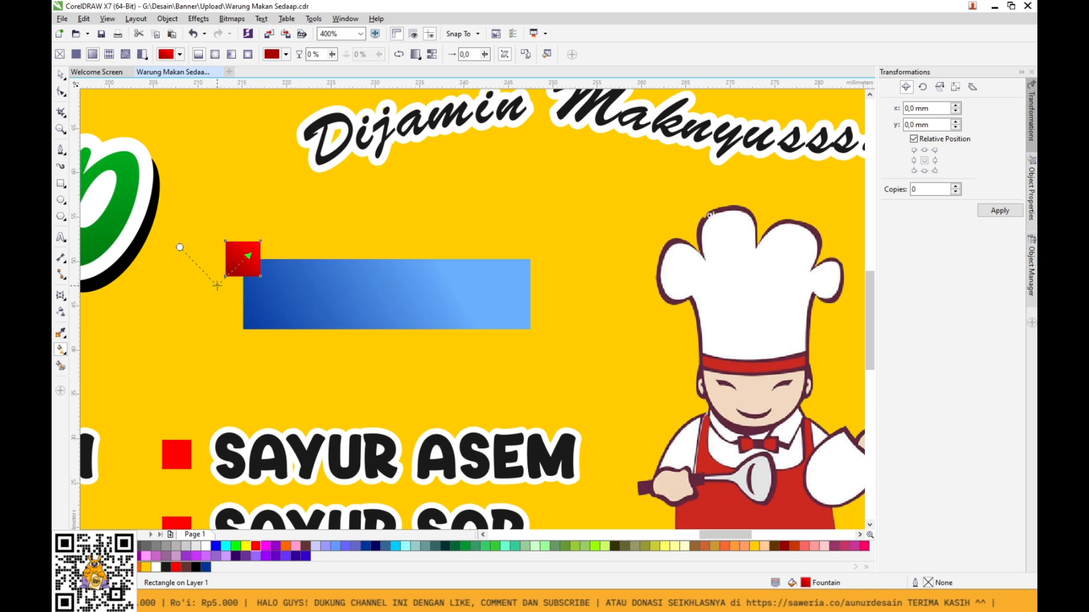
Enlarge the red square and blue bar together to about 39.8 × 11.5 mm overall.
left_click(62, 76)
left_click(473, 329, "shift")
left_click_drag(533, 333, 573, 368)
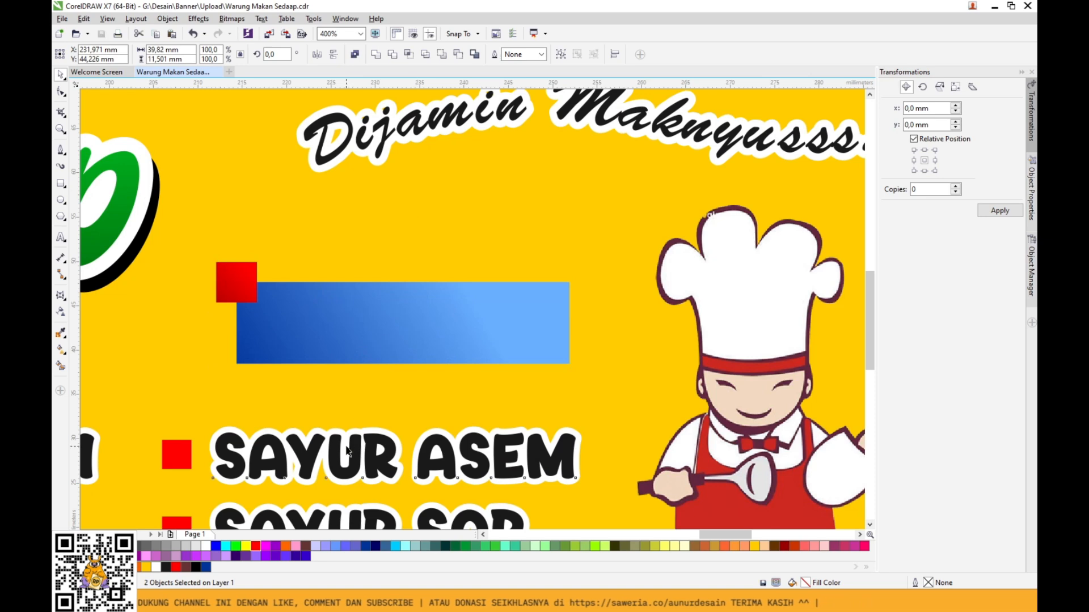
Place a copy of the dish list text over the blue bar and replace its wording with the phone number's first digits.
double_click(347, 450)
key("ctrl+a")
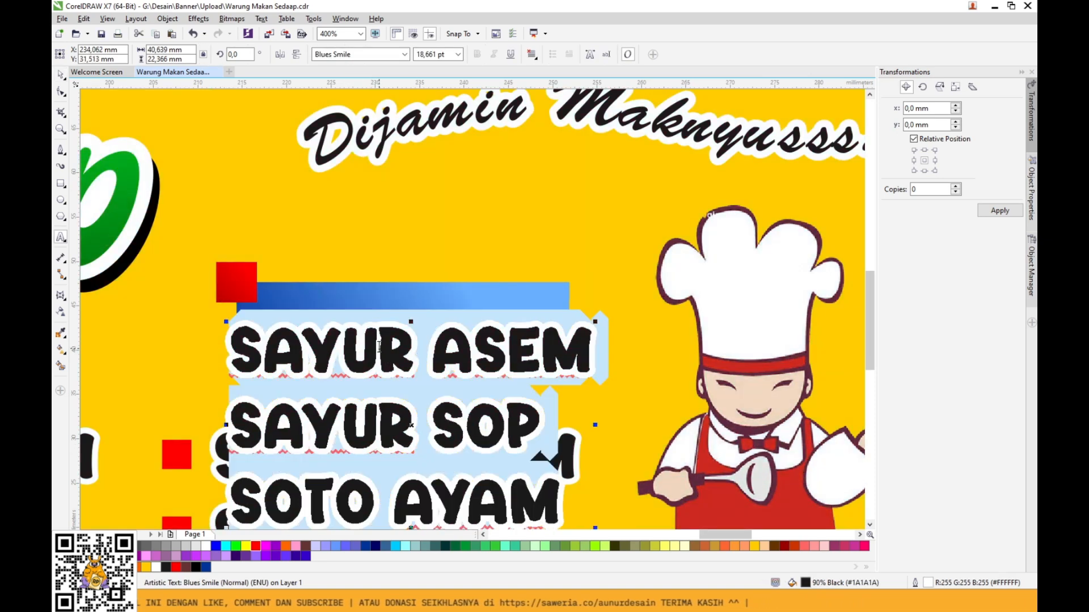
type("087856")
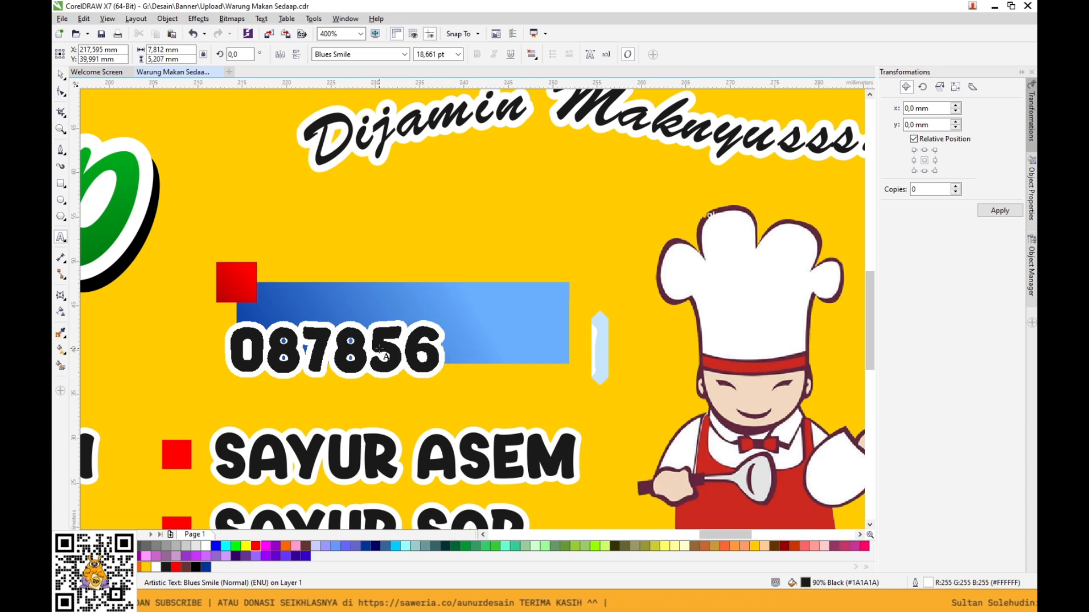
key("BackSpace")
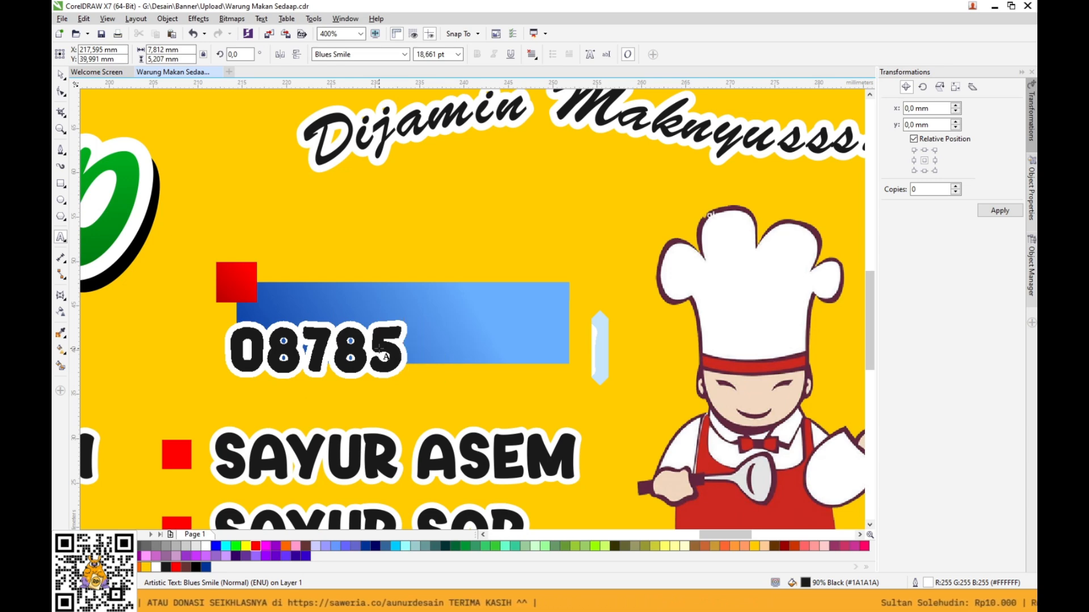
left_click(365, 348)
type("-")
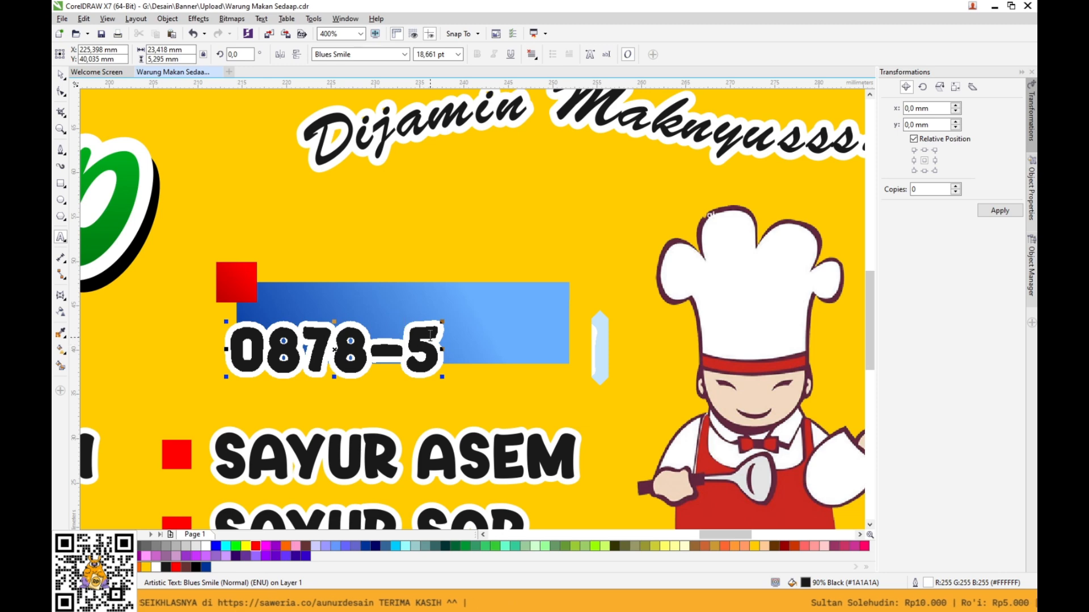
key("ctrl+z")
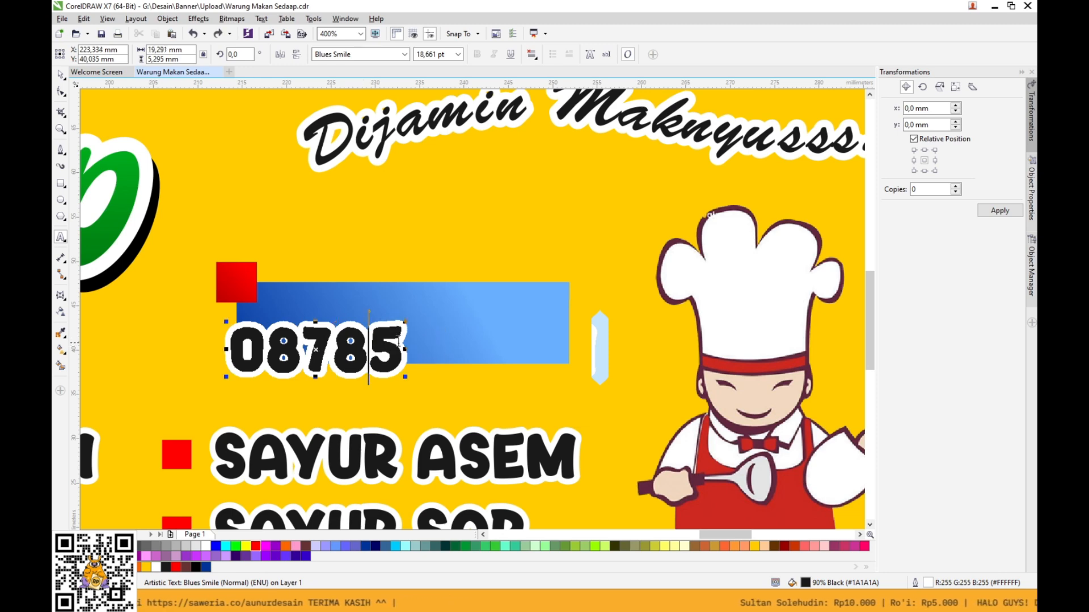
Remove the last digit and complete the phone number with eight X placeholder characters.
left_click(402, 340)
key("BackSpace")
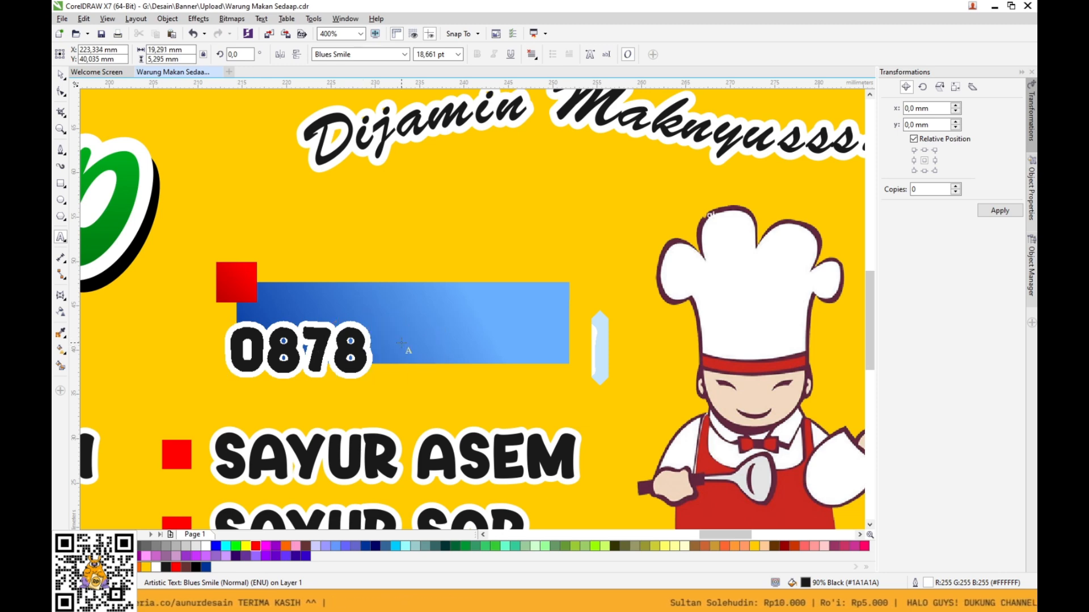
type("XX")
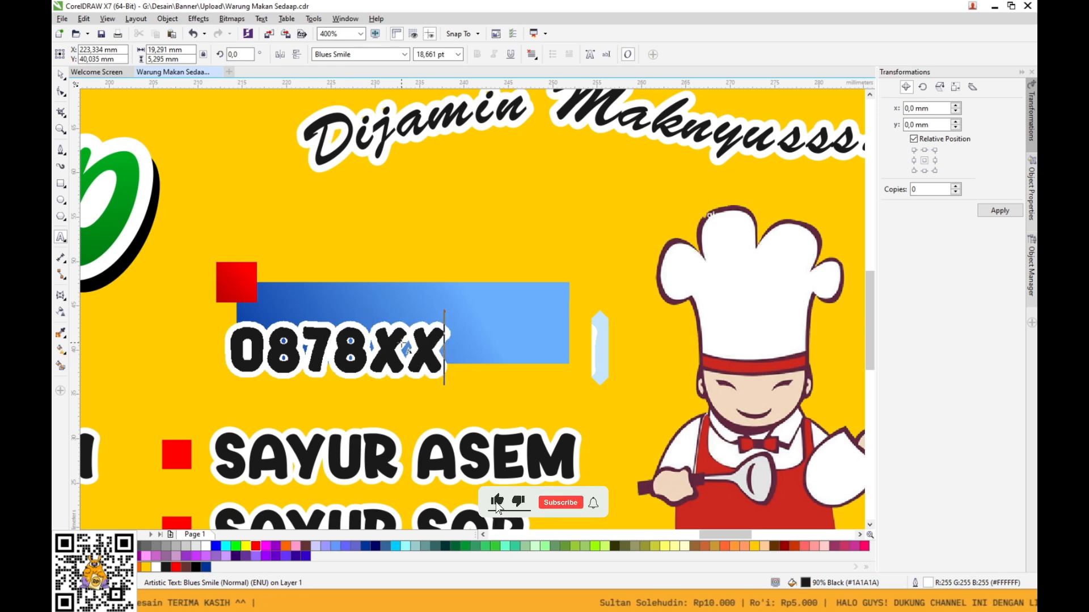
type("XXXXXX")
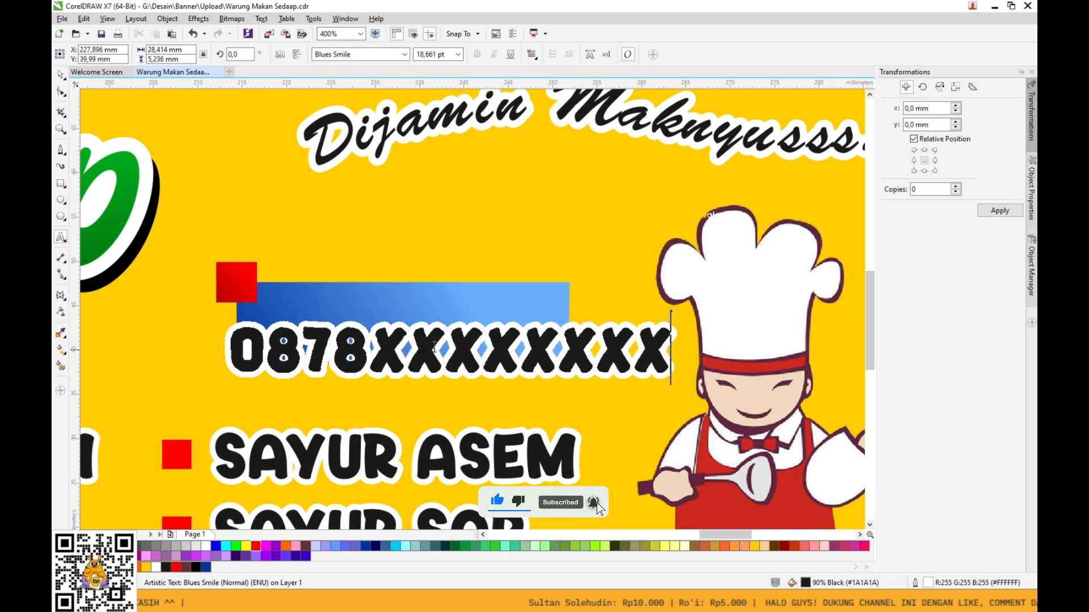
Resize the phone number to about 12.7 pt, fill it with white and fit it inside the blue bar.
left_click(61, 74)
left_click_drag(675, 377, 429, 420)
left_click(206, 545)
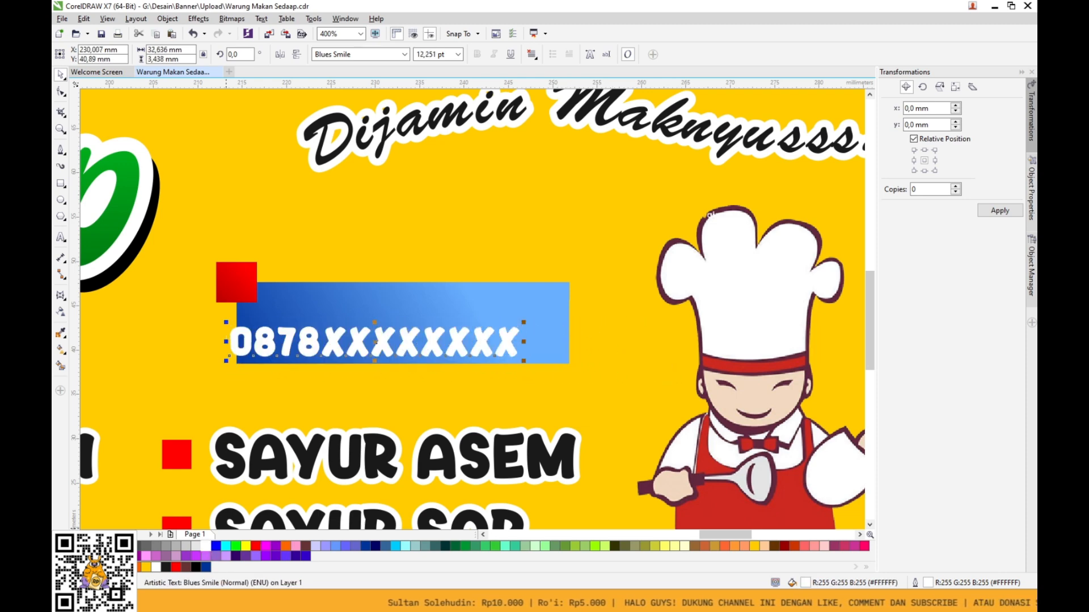
left_click_drag(372, 335, 398, 321)
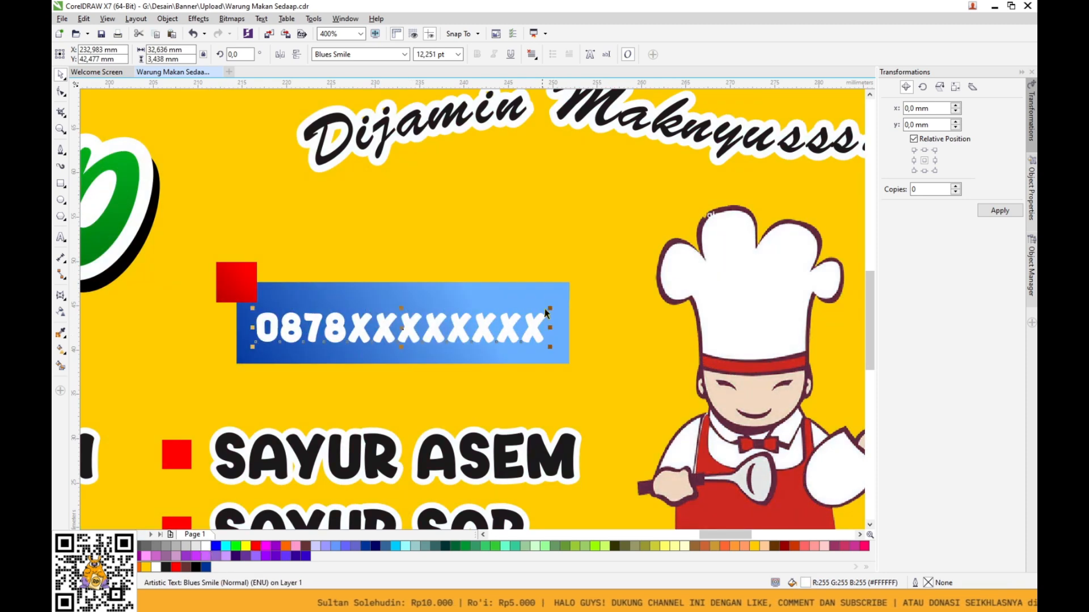
left_click_drag(551, 309, 559, 301)
Change the bar gradient's light end to a more saturated blue and move that end farther right.
left_click(310, 357)
left_click(60, 350)
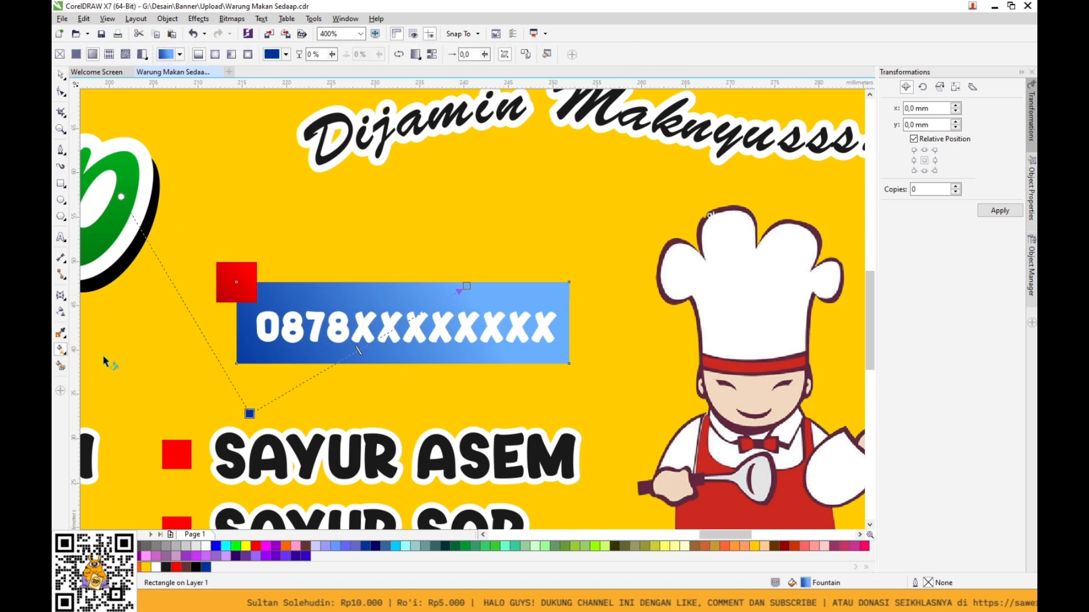
left_click(466, 288)
left_click(469, 304)
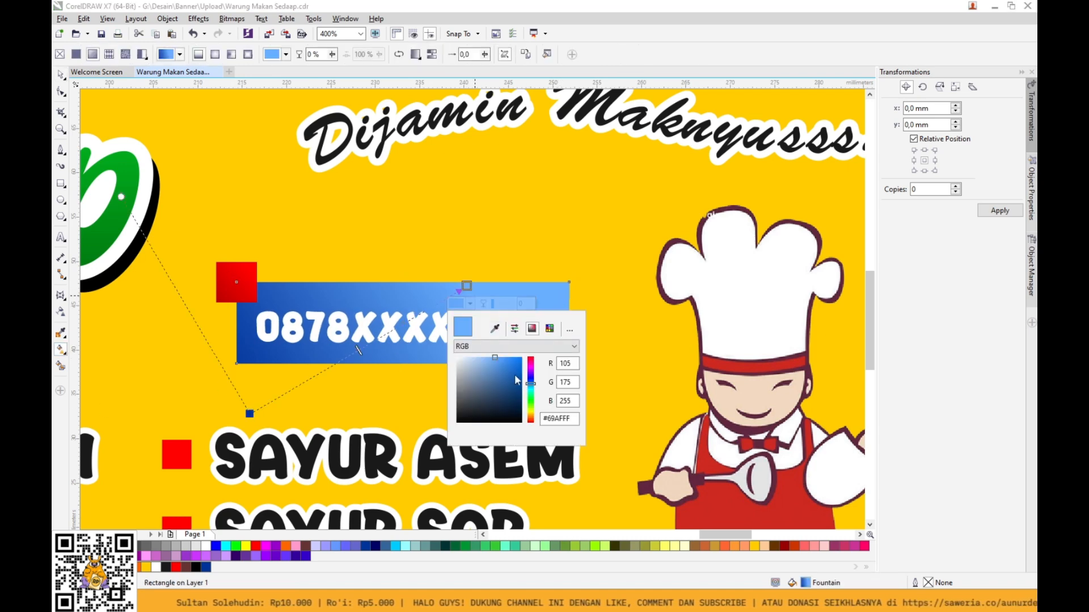
left_click_drag(516, 376, 528, 349)
left_click(363, 360)
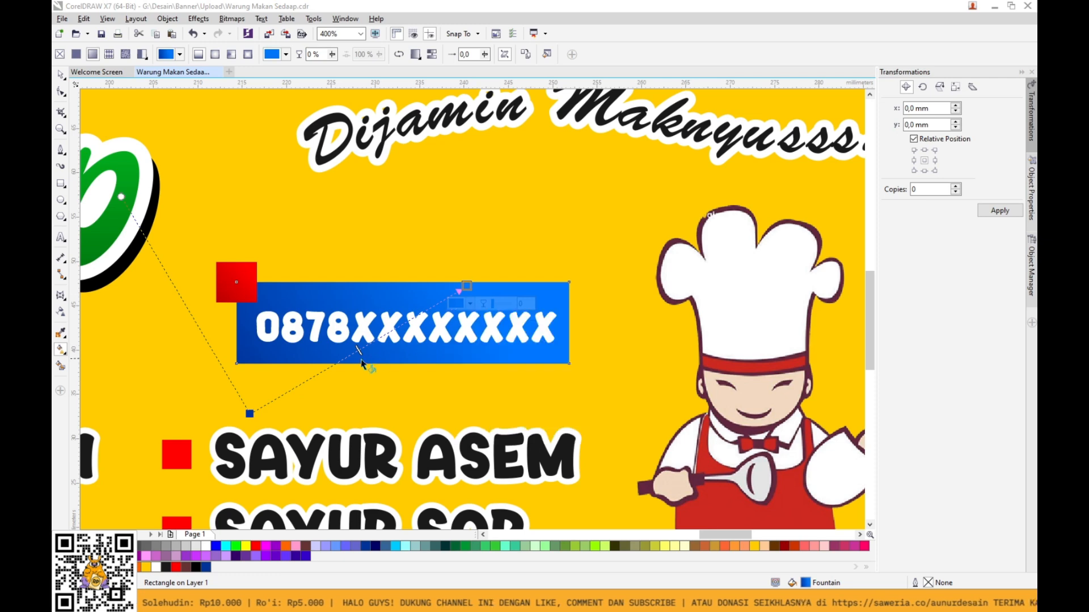
left_click_drag(468, 287, 508, 279)
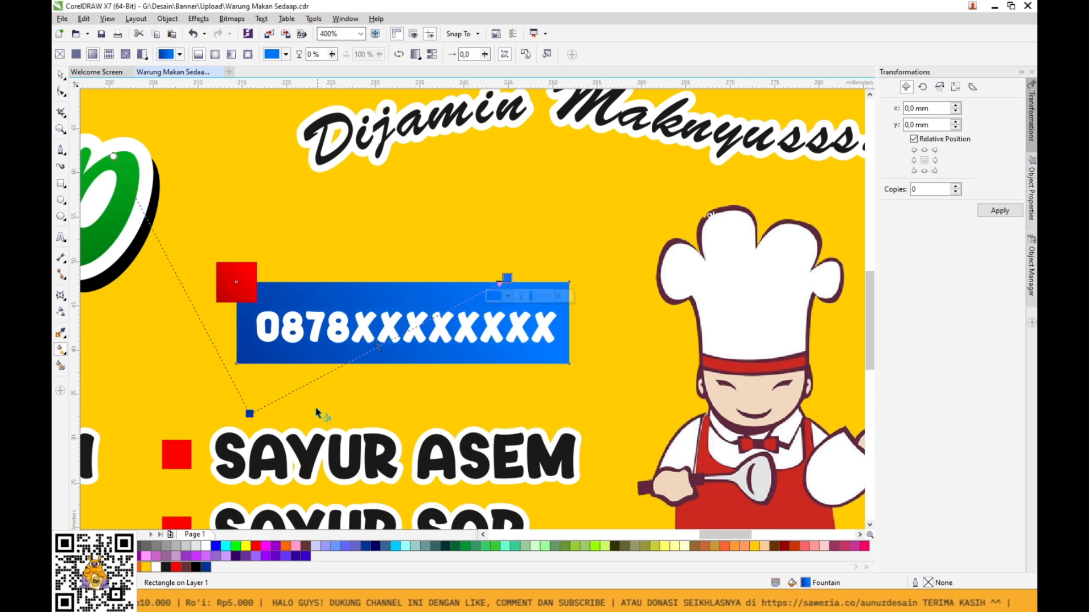
key("space")
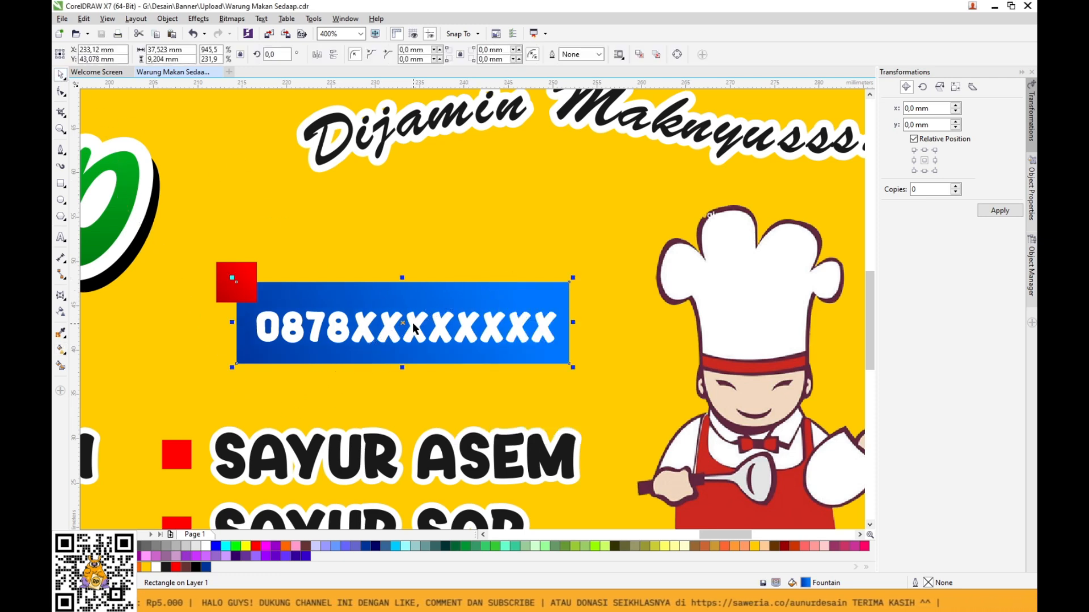
Duplicate the phone number just above the blue bar and replace the copy's wording with MENERIMA PESANAN.
left_click(413, 323)
left_click_drag(412, 323, 428, 252)
right_click(428, 252)
double_click(429, 252)
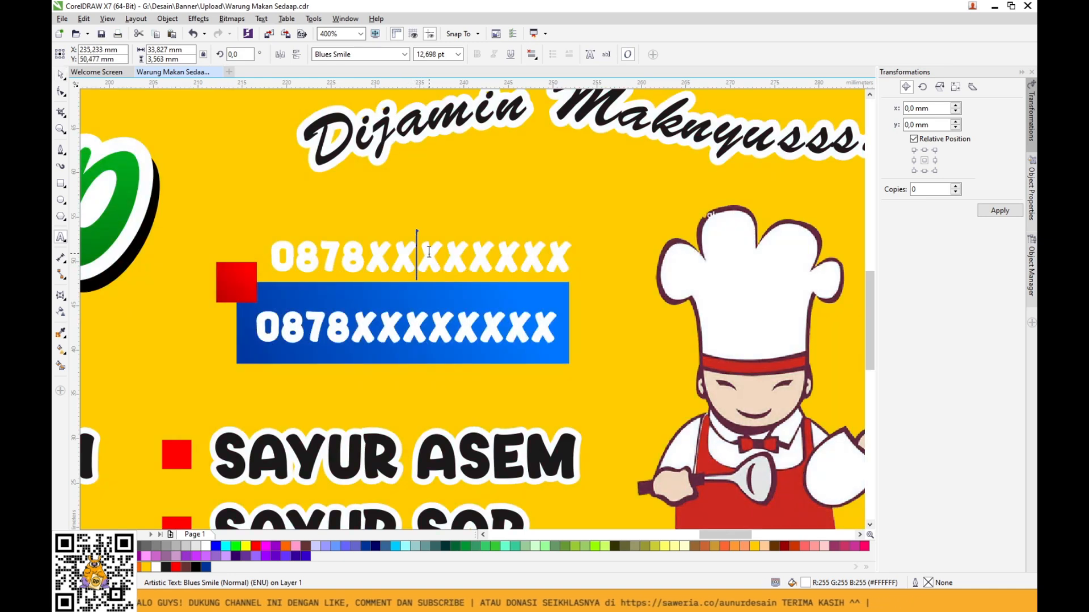
key("ctrl+a")
type("MENERIMA P")
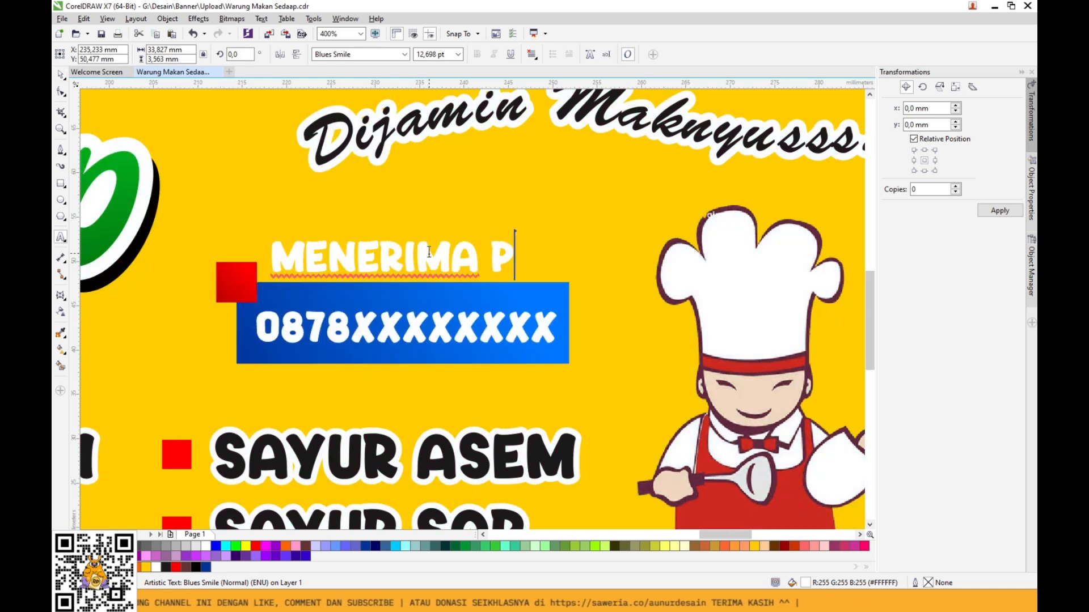
type("ESANAN")
left_click(65, 76)
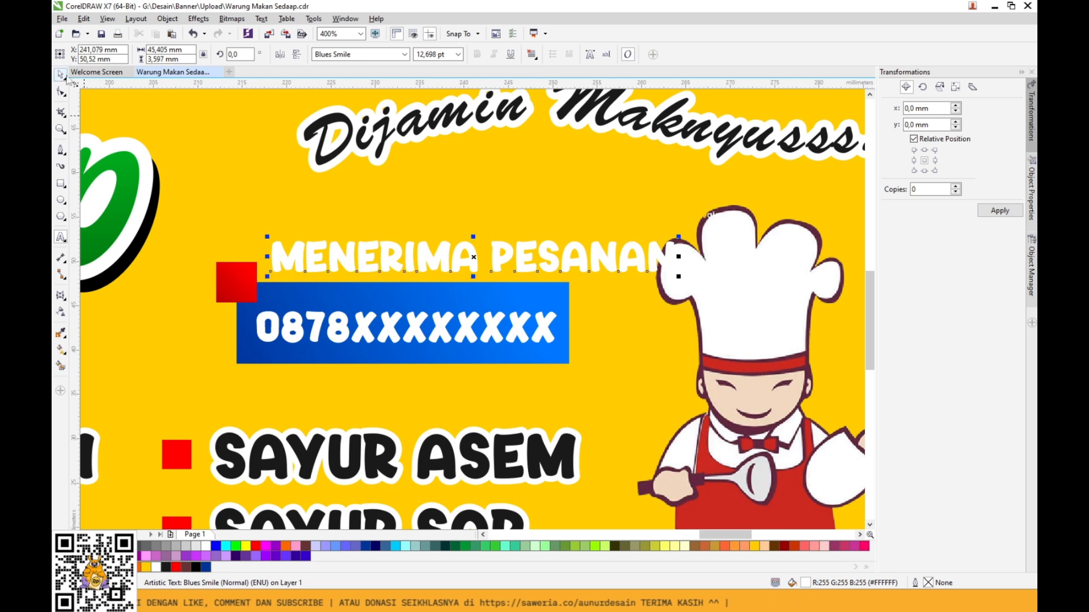
Scale MENERIMA PESANAN down to about 9.3 pt, align it above the blue bar and fill it with dark blue.
left_click_drag(679, 237, 605, 243)
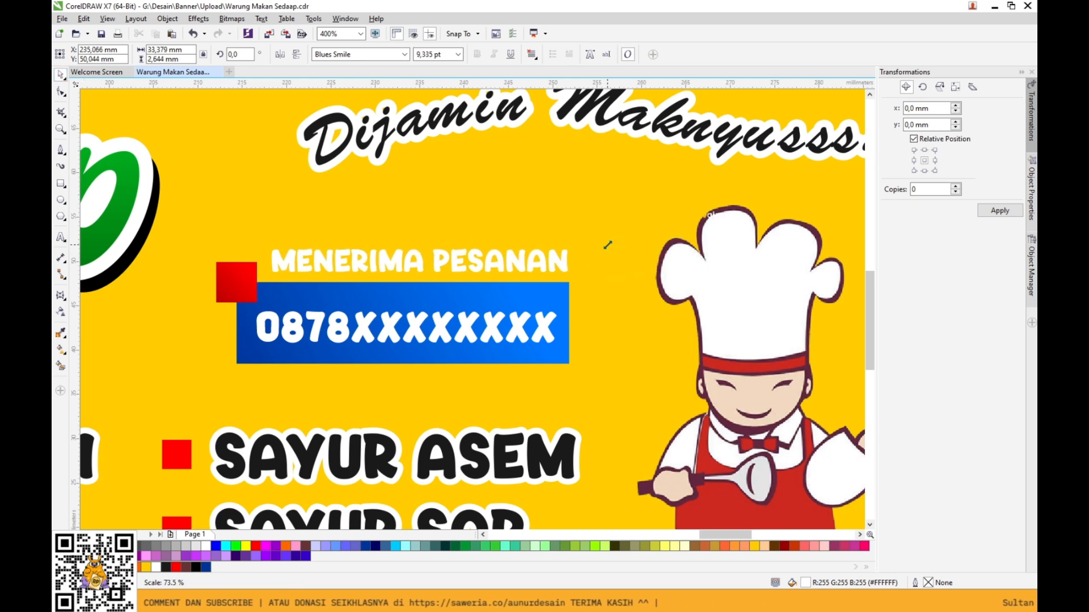
left_click_drag(519, 263, 517, 264)
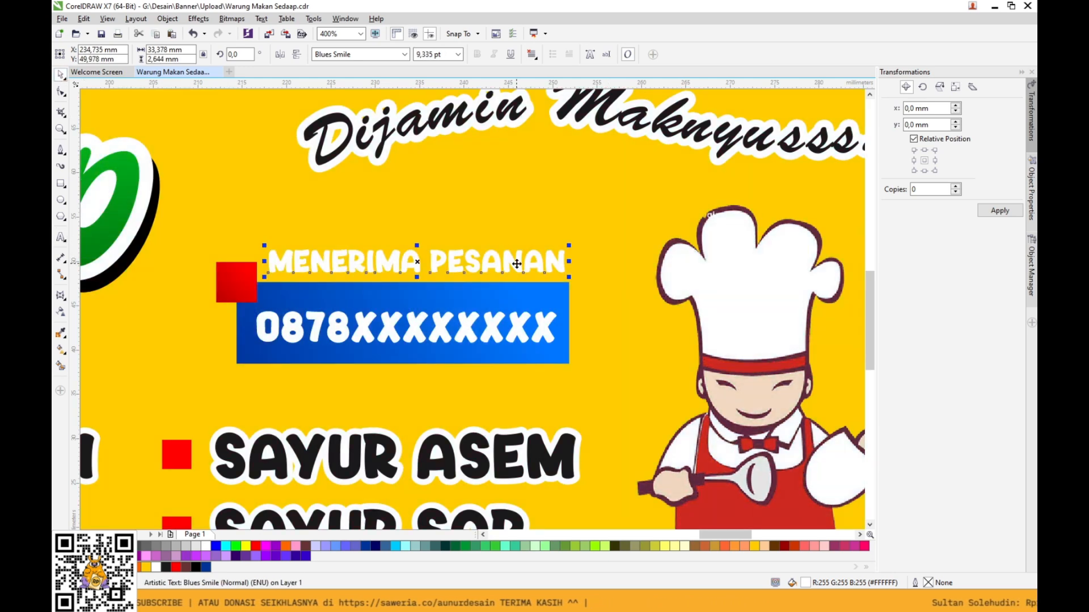
left_click(367, 546)
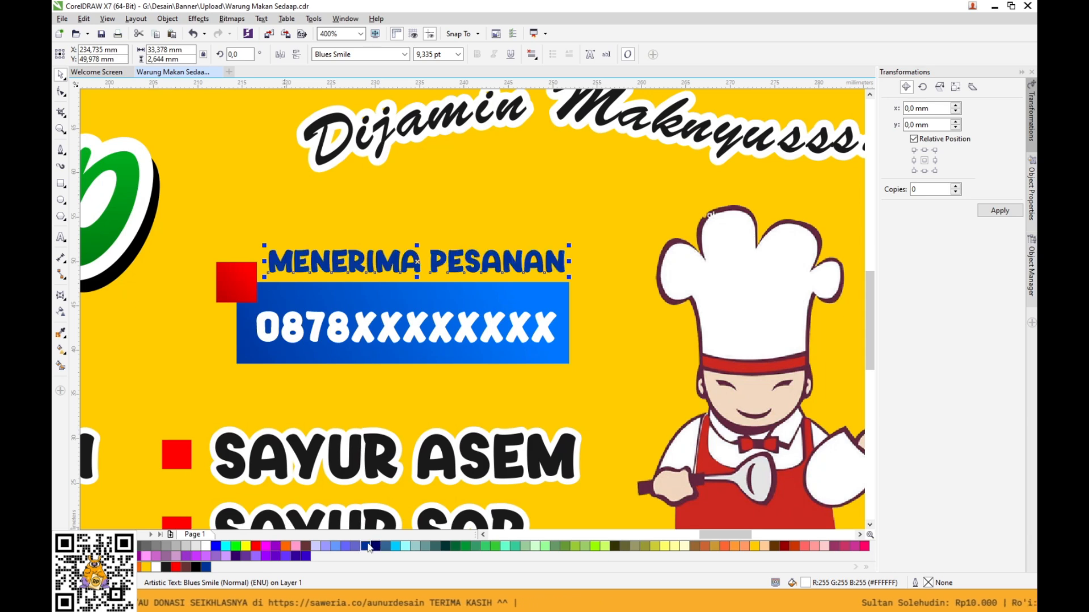
Group the MENERIMA PESANAN text, red square, blue bar and phone number into one object.
scroll(432, 322, "down", 2)
scroll(639, 292, "up", 1)
left_click_drag(568, 272, 93, 370)
key("ctrl+g")
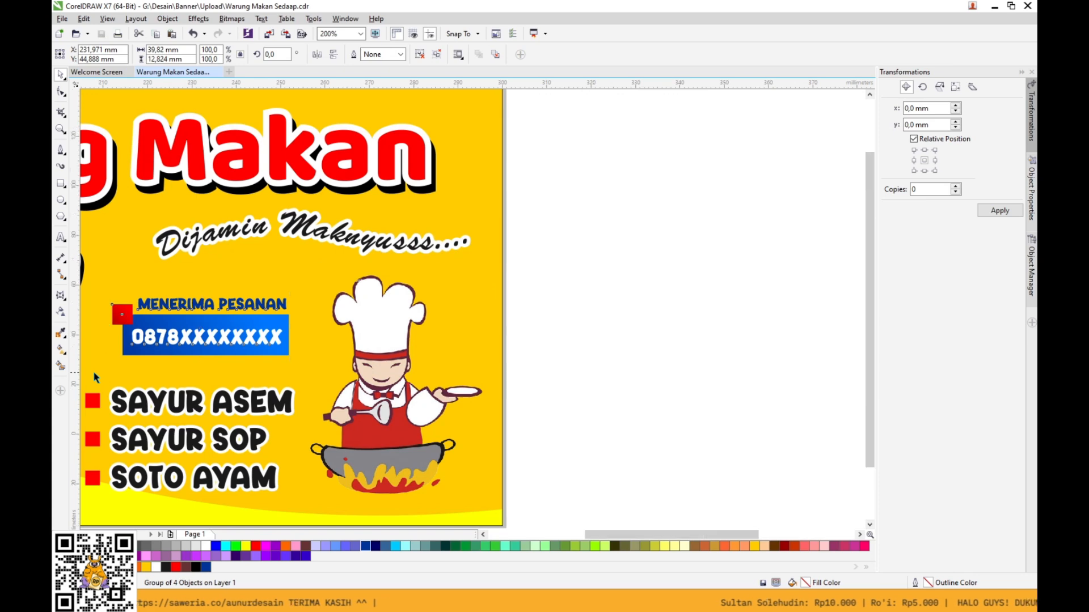
key("F4")
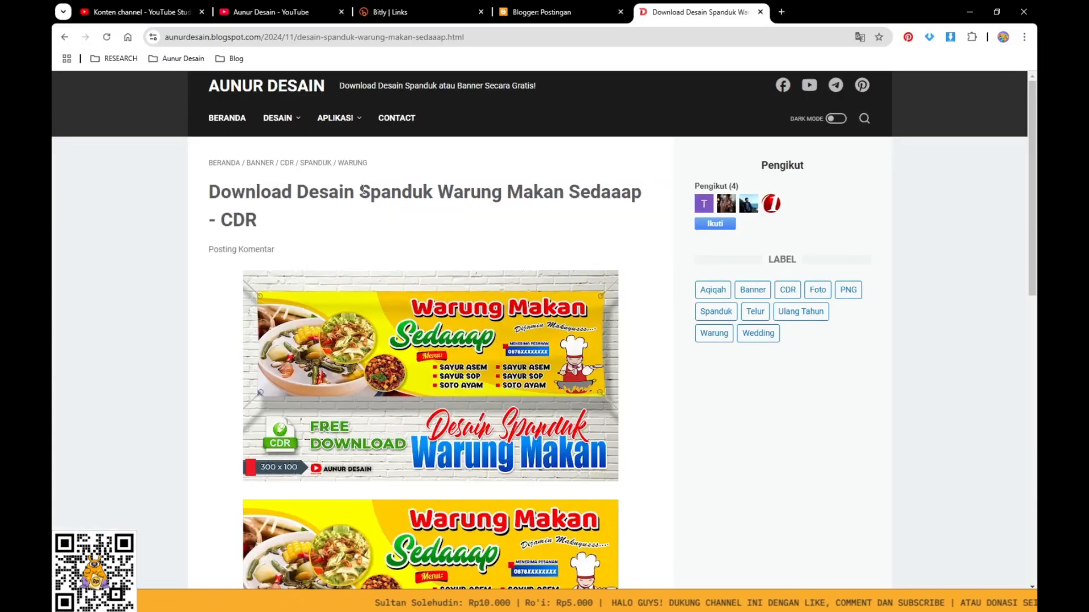
In the browser's Warung Makan Sedaaap post, open the One Drive download link through the ouo.press pages, closing the ad tabs.
scroll(625, 214, "down", 4)
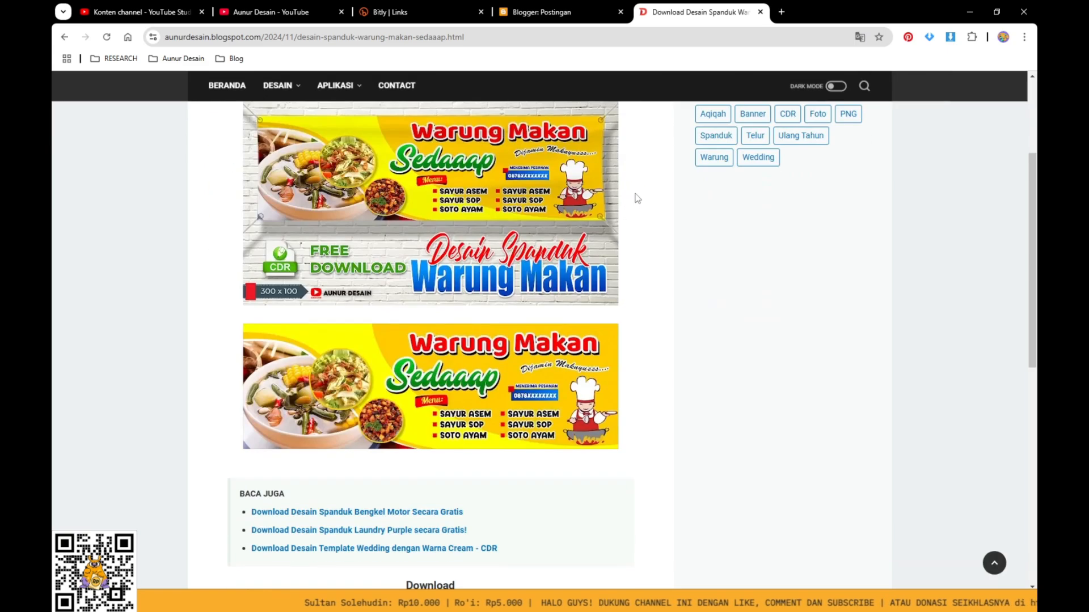
scroll(705, 296, "down", 5)
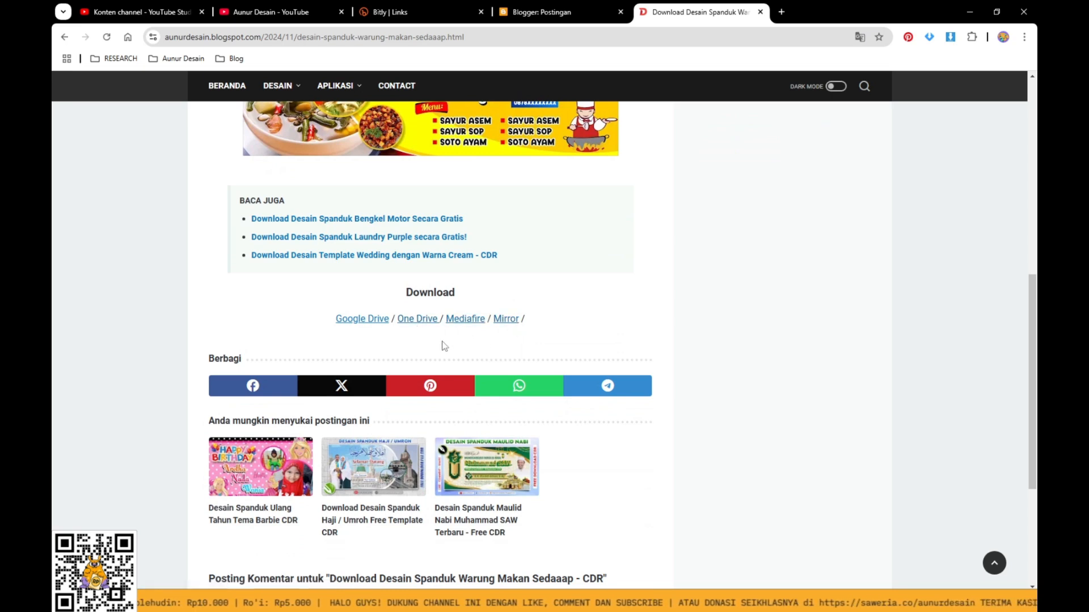
left_click(416, 322)
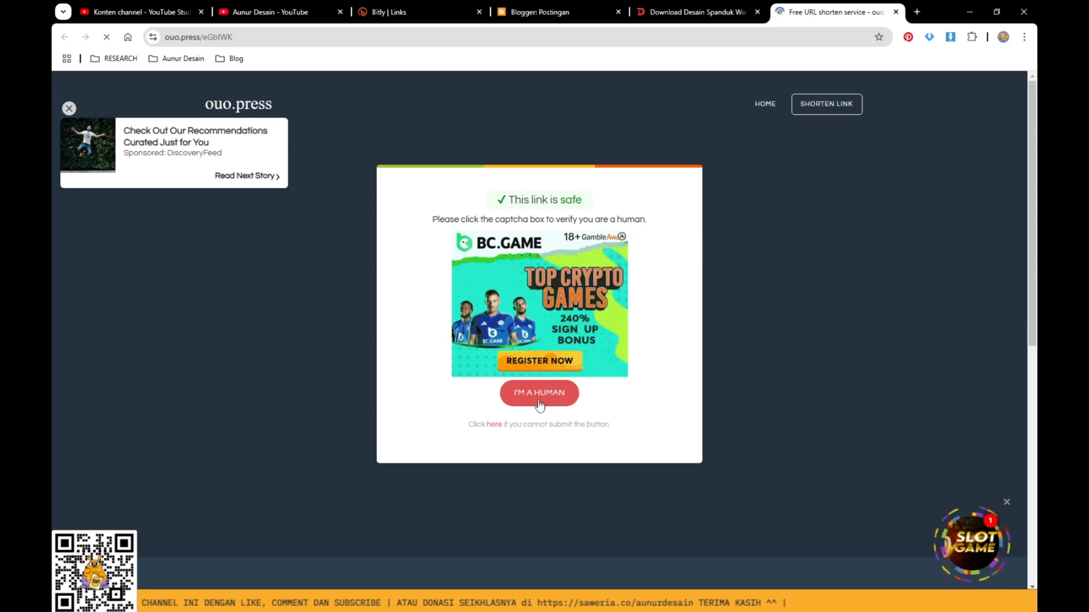
left_click(527, 402)
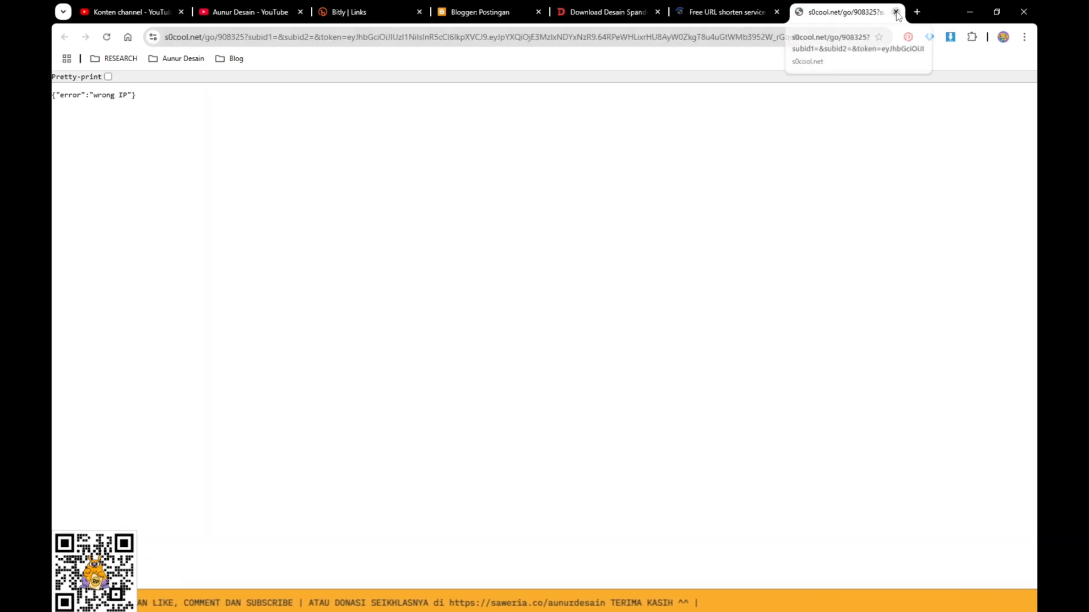
left_click(896, 12)
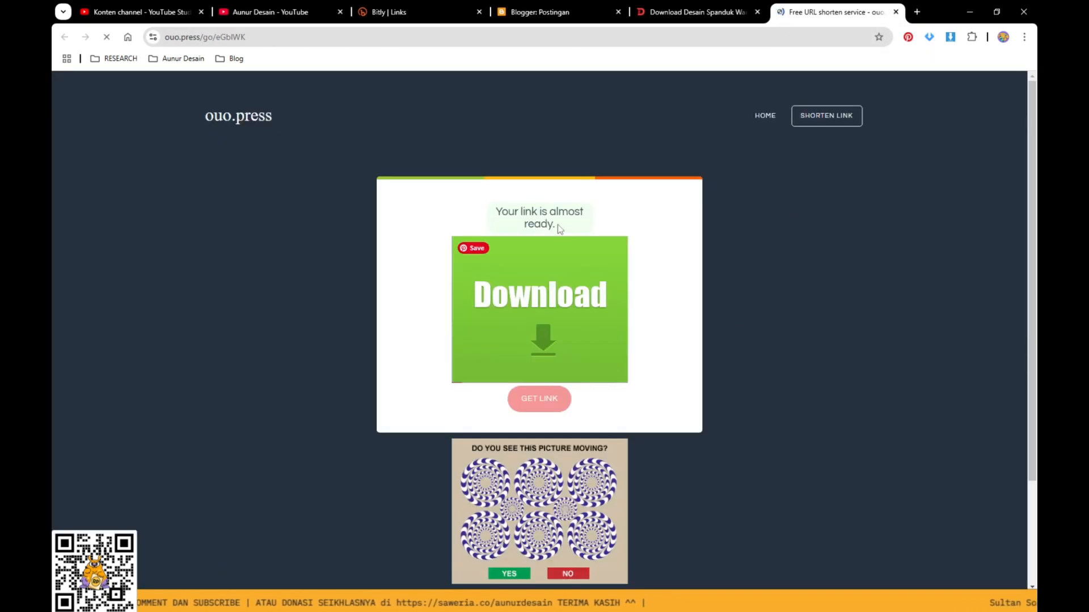
left_click(540, 403)
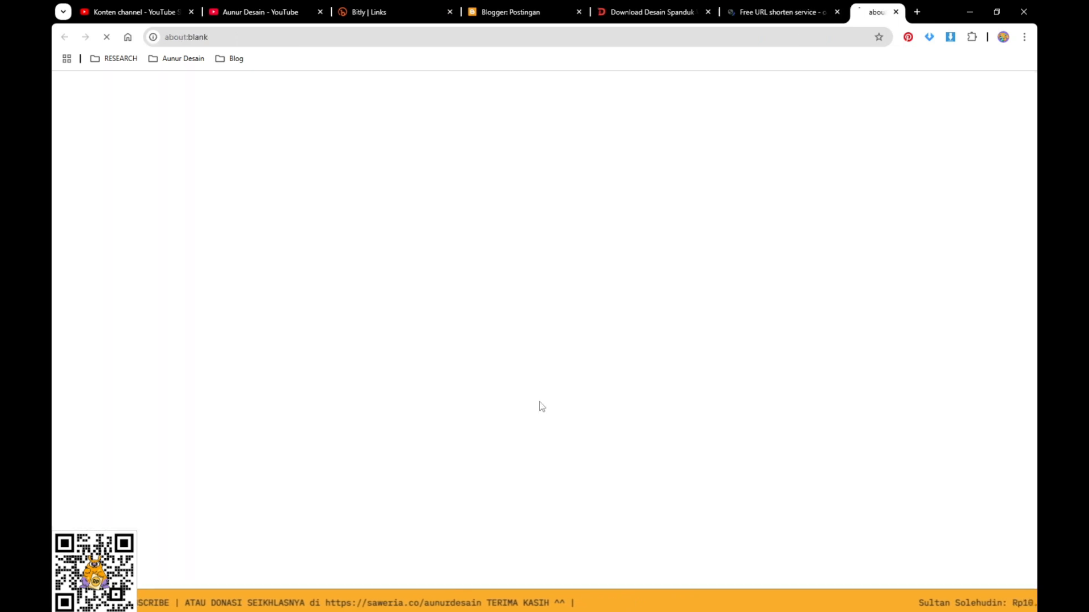
left_click(895, 13)
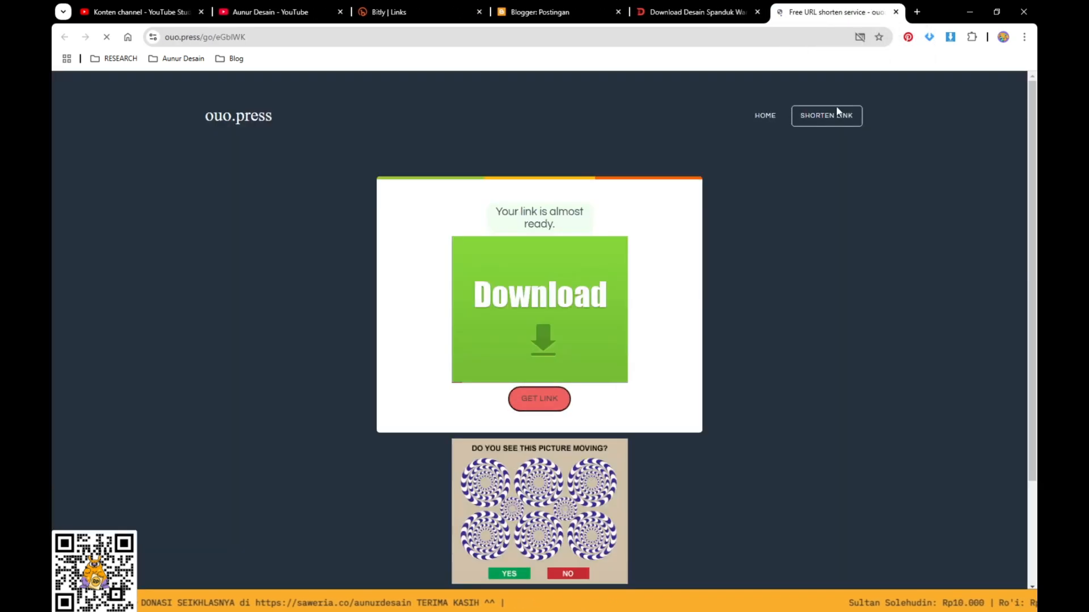
left_click(541, 402)
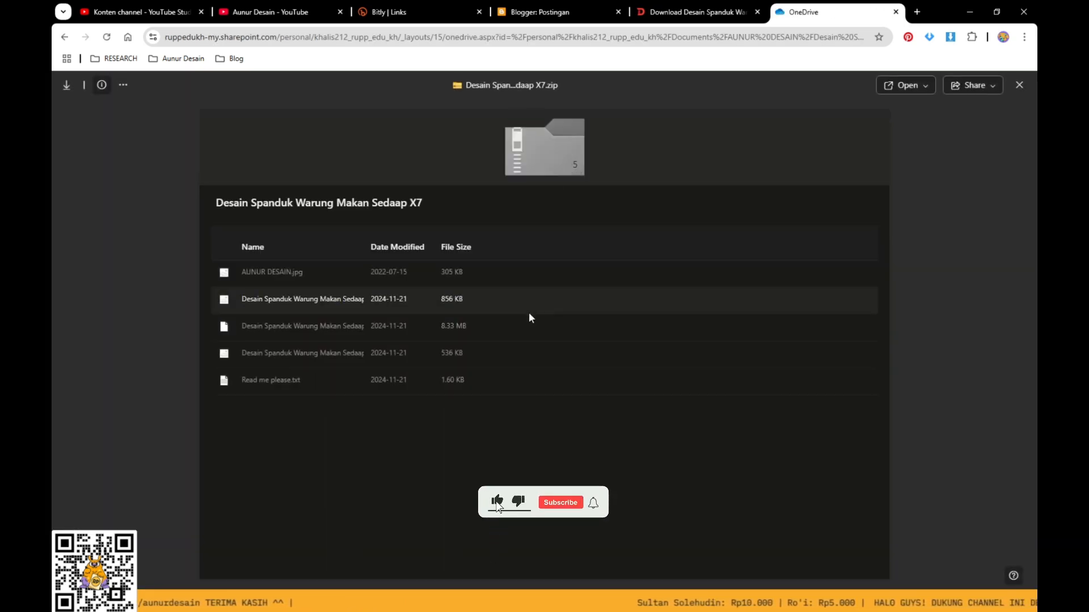
Open the zip file's details in OneDrive, then close the file preview and the OneDrive tab.
left_click(102, 85)
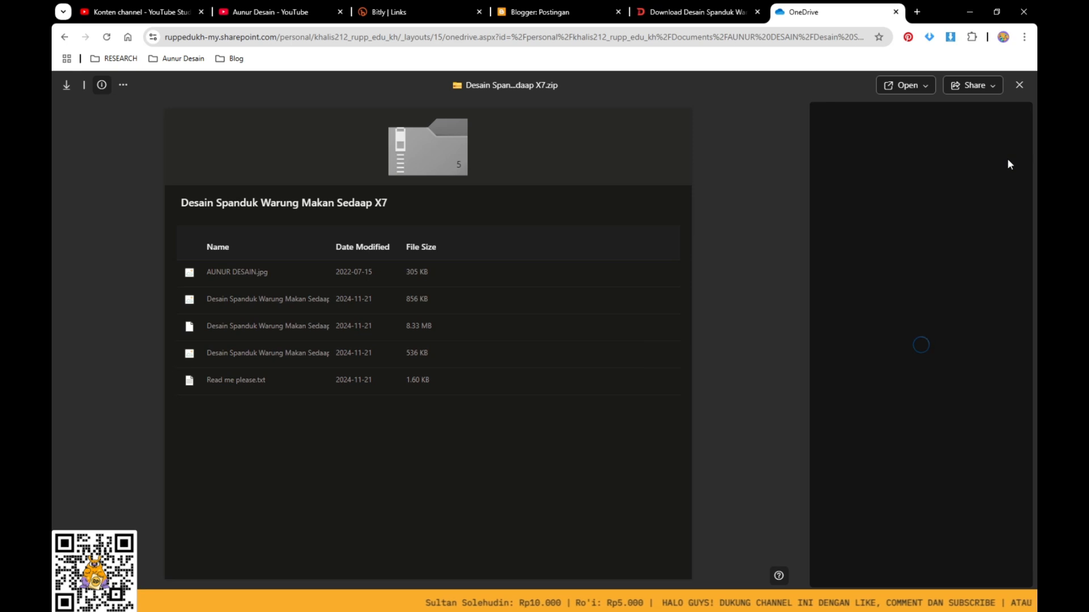
left_click(1021, 88)
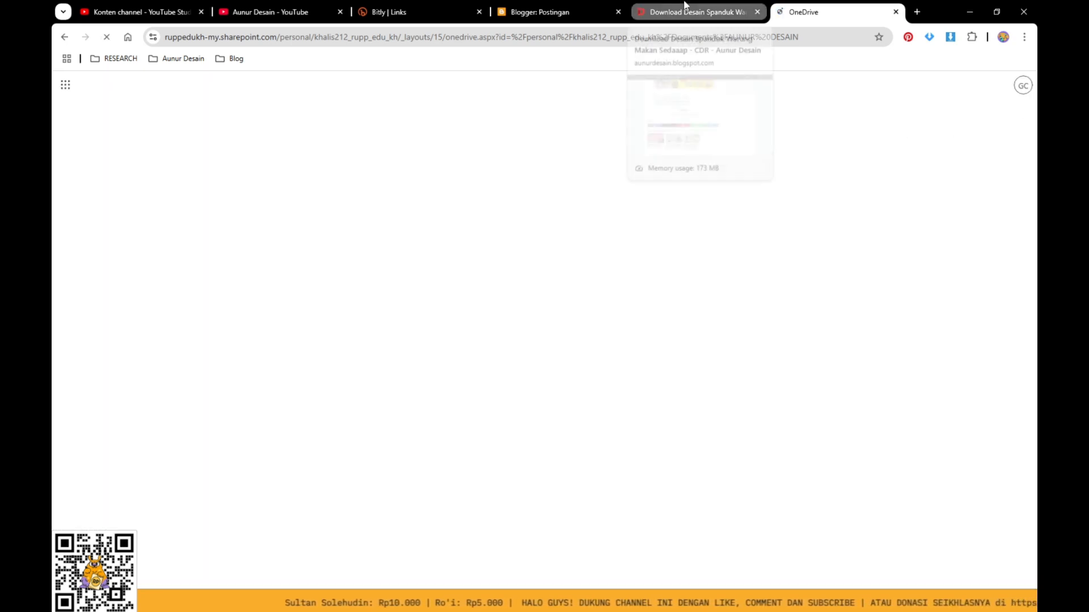
left_click(896, 12)
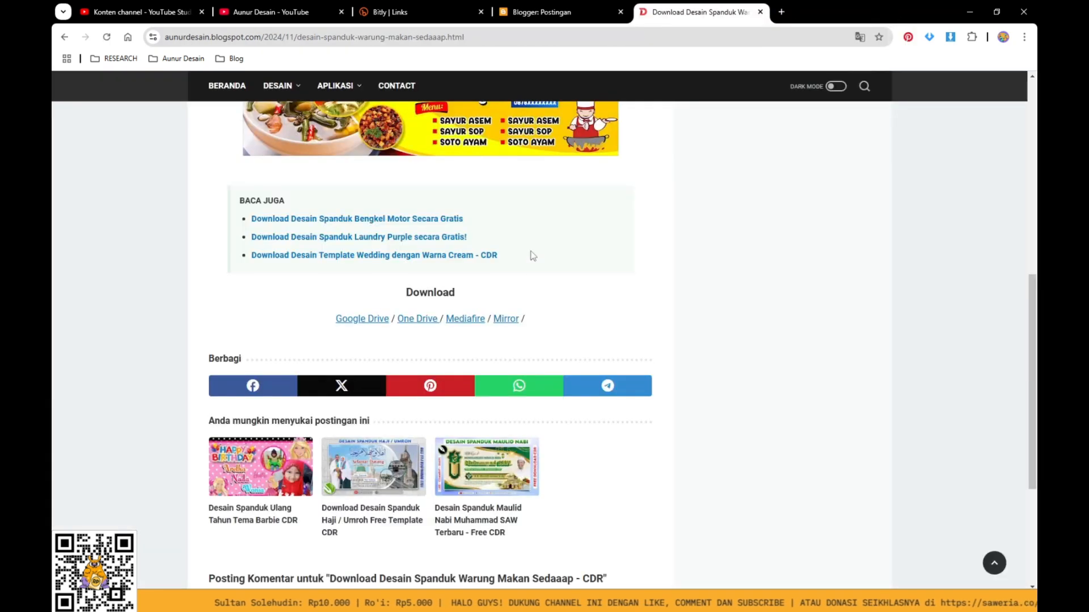
Reopen the post's One Drive download link, pass the ouo.io human check and get the link, closing the pop-up tab.
left_click(411, 323)
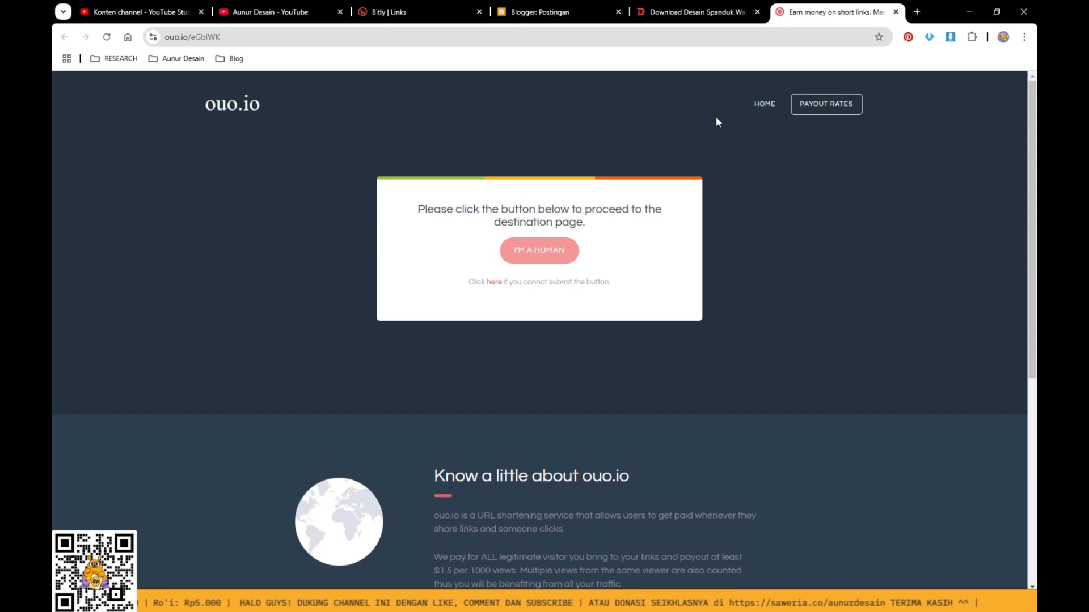
left_click(539, 256)
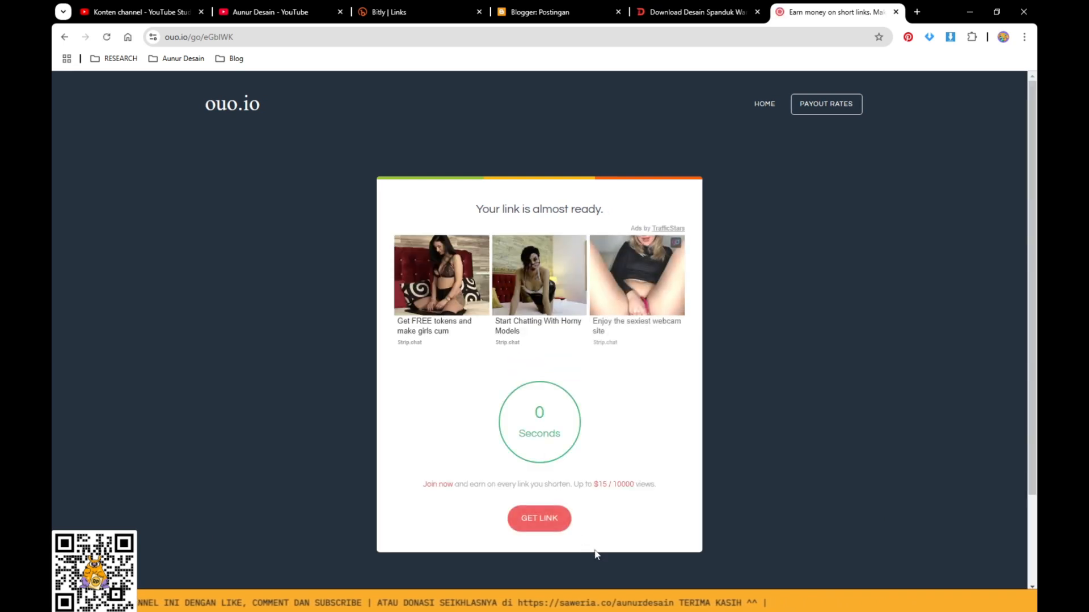
left_click(540, 519)
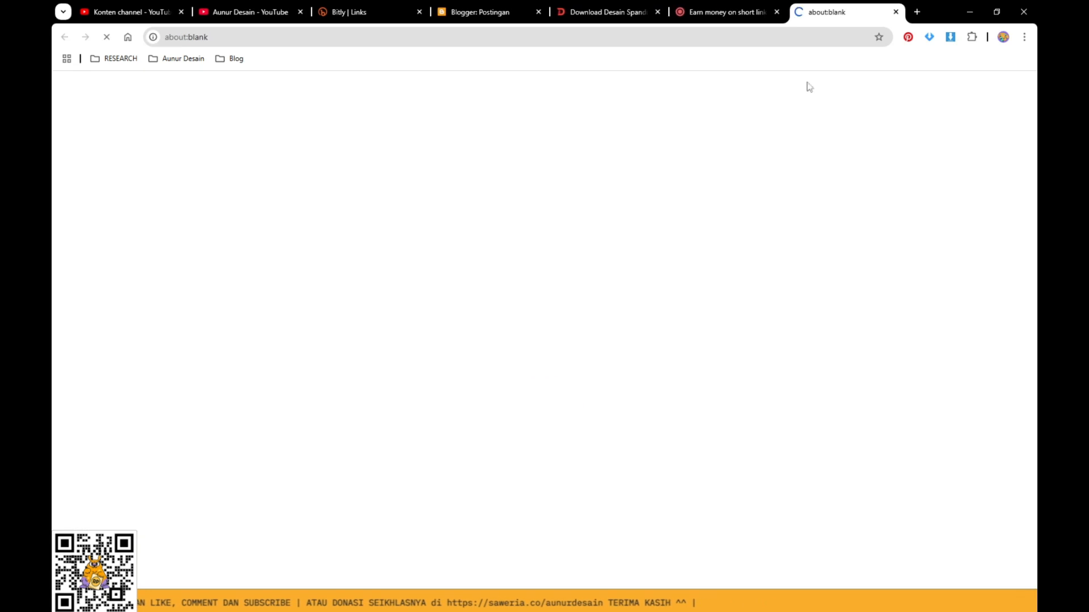
left_click(895, 13)
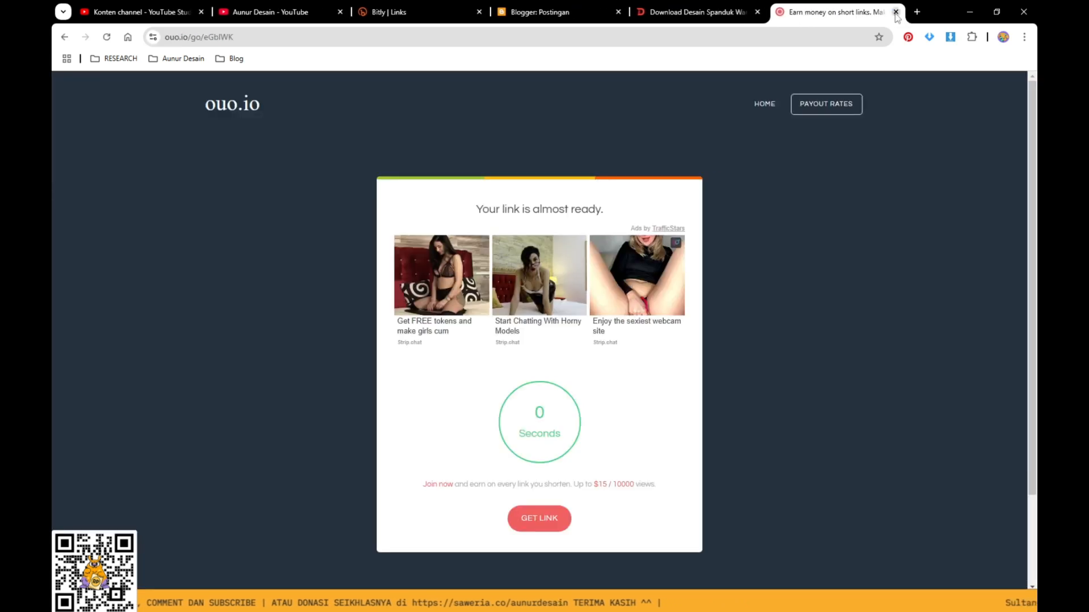
left_click(538, 525)
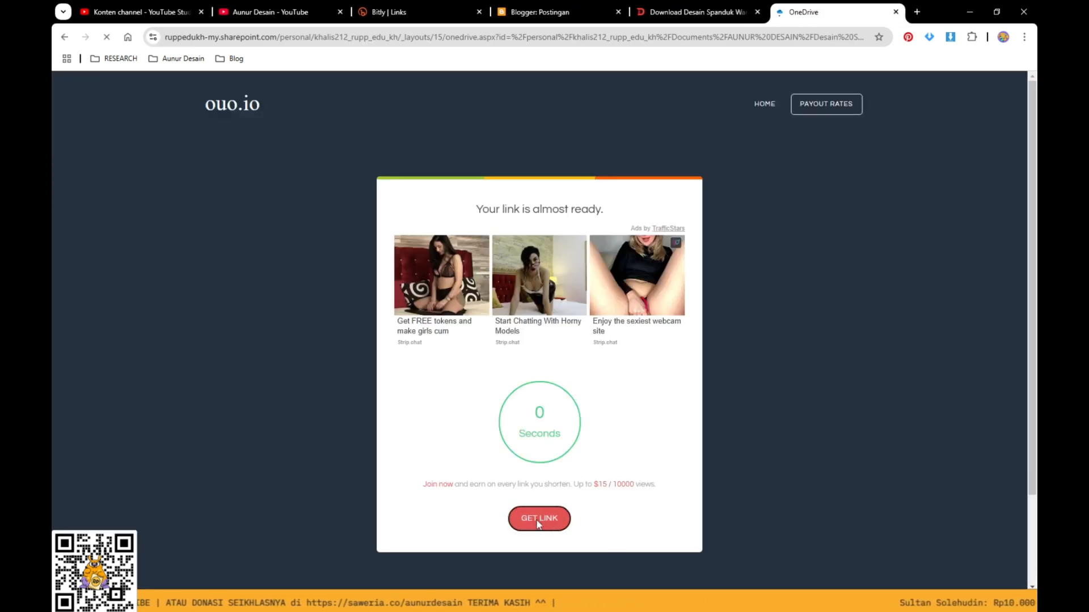
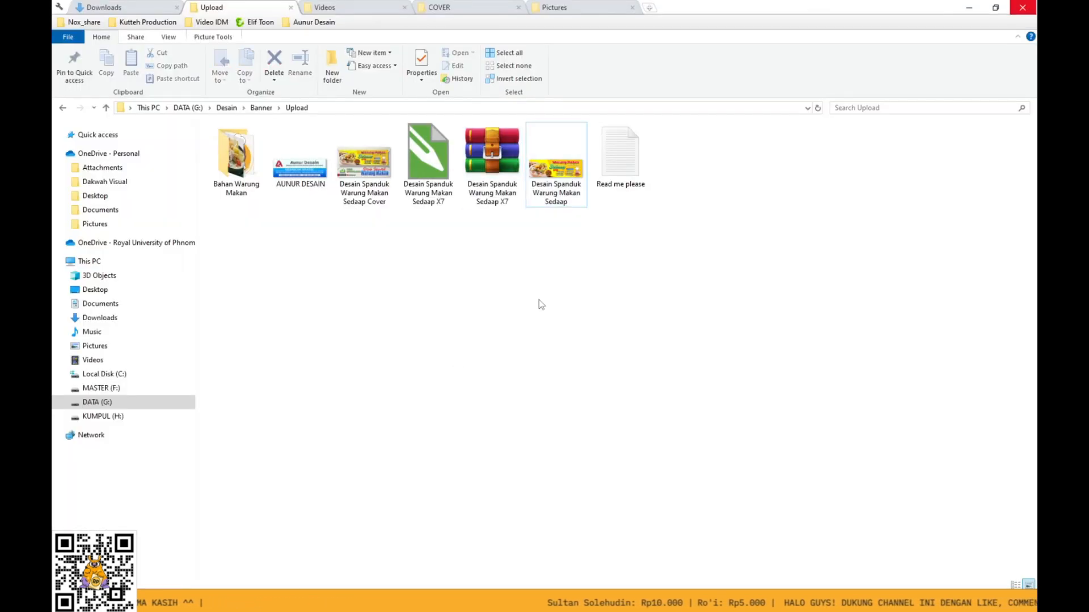
In the Upload folder, open Desain Spanduk Warung Makan Sedaap.jpg from the X7 zip with the archive password, then close the image.
double_click(479, 185)
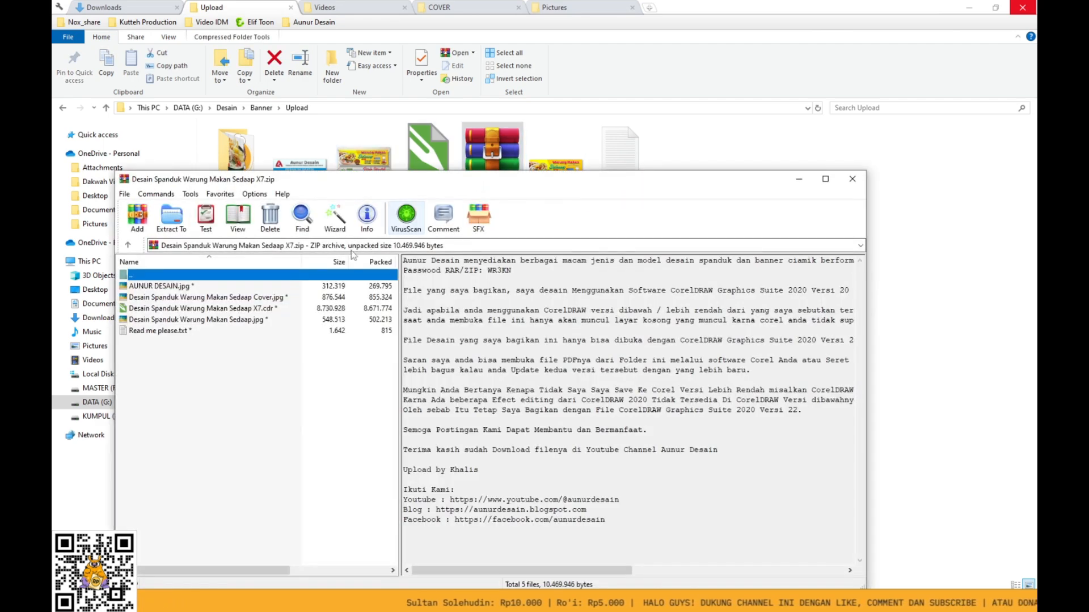
left_click(189, 320)
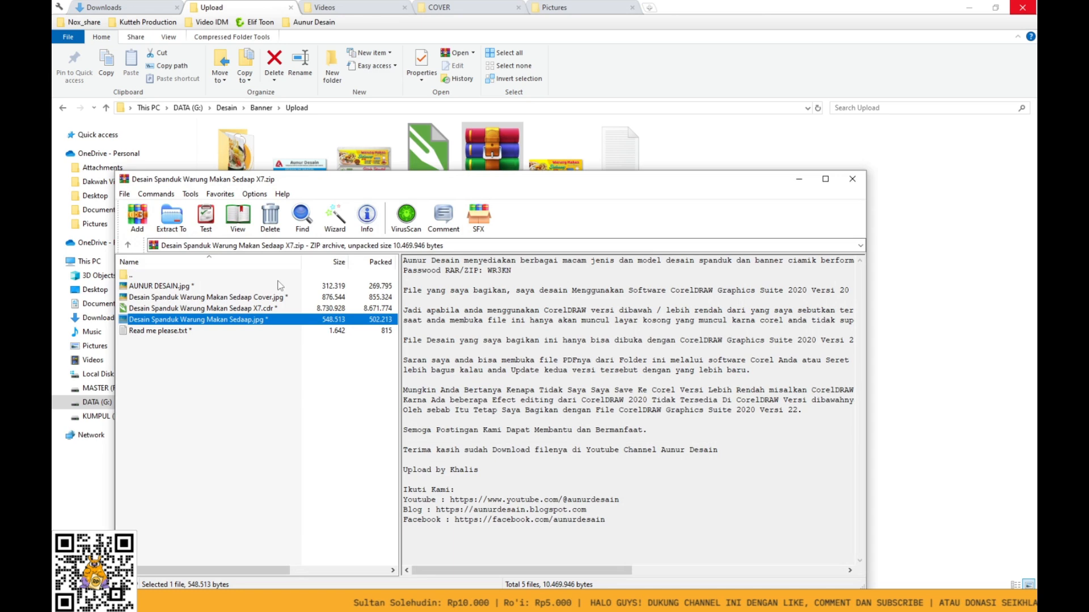
left_click(171, 218)
key("Return")
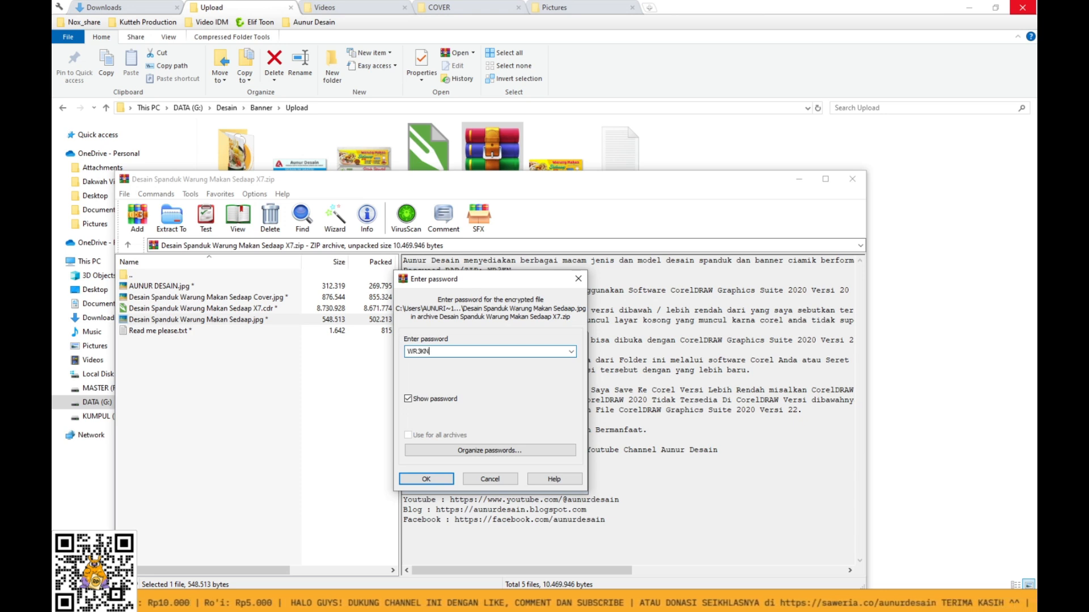
left_click(430, 483)
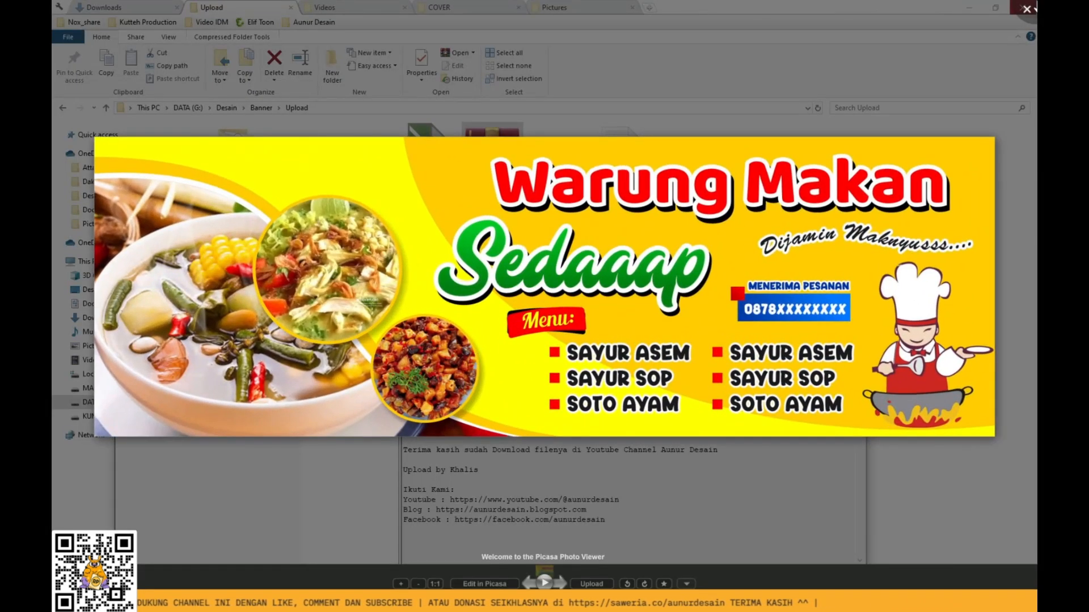
left_click(1027, 9)
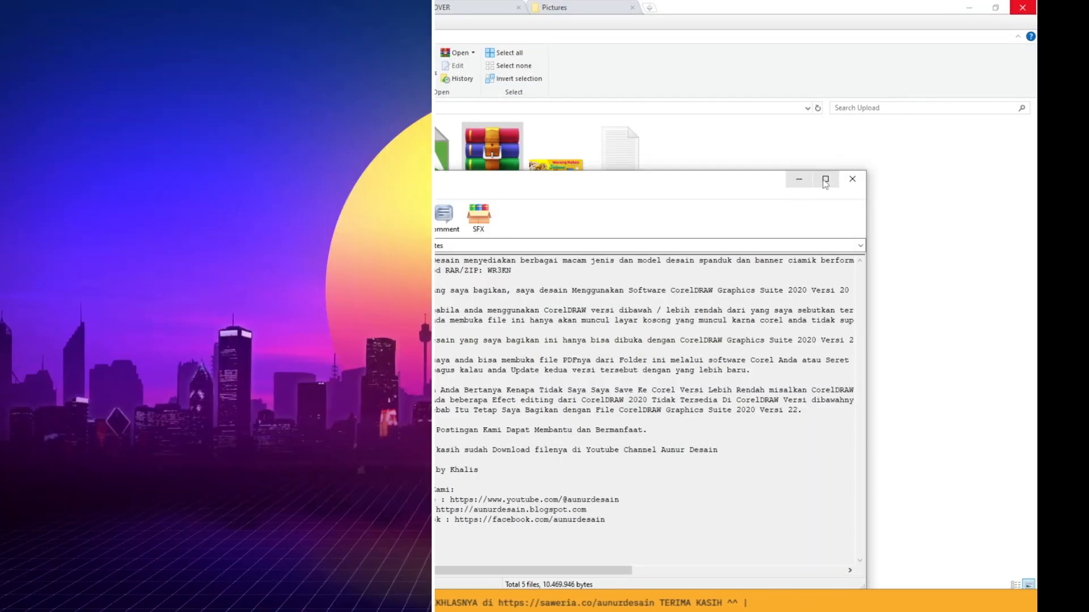